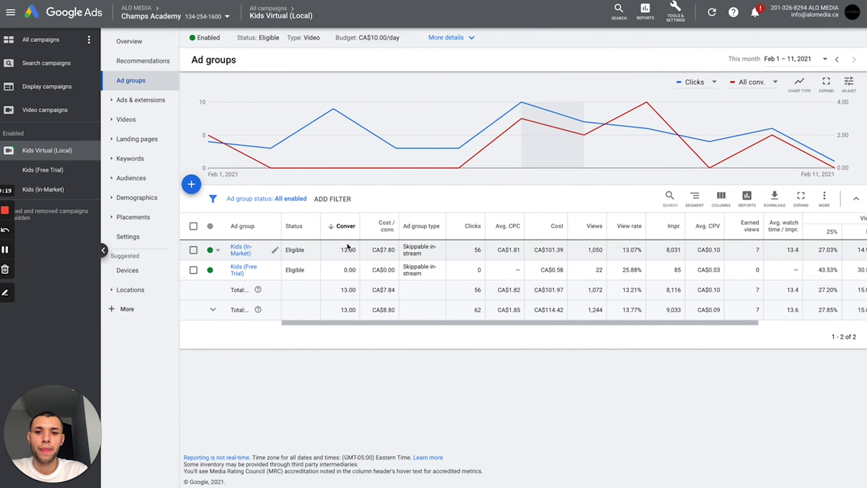
# Step: Examine the conversions and cost per conversion of the Kids (In-Market) ad group
pyautogui.moveTo(356, 232)
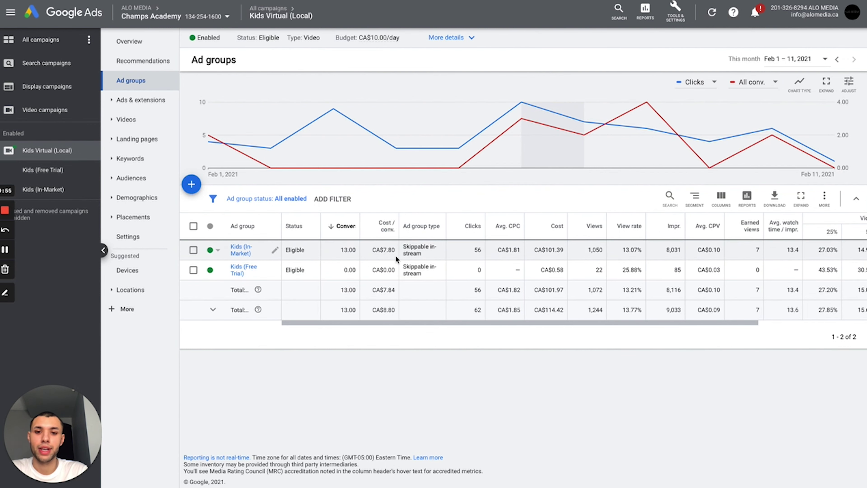
pyautogui.moveTo(339, 251); pyautogui.dragTo(395, 253)
pyautogui.click(385, 407)
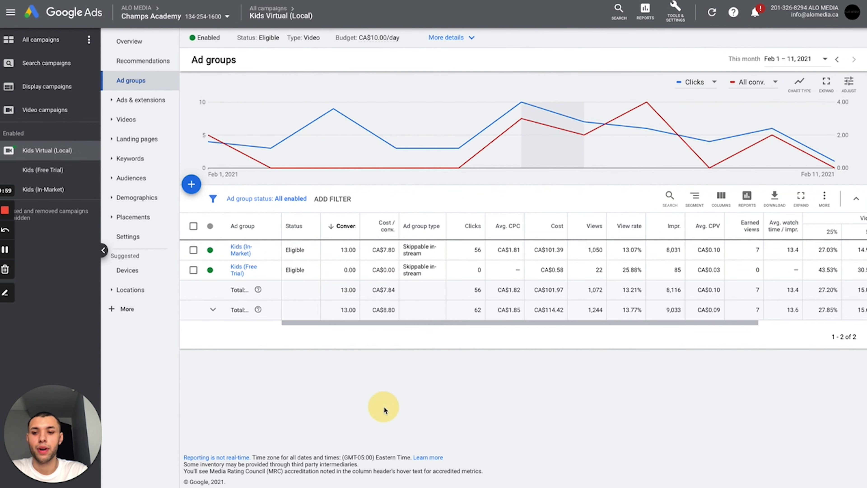
pyautogui.moveTo(336, 252); pyautogui.dragTo(389, 253)
pyautogui.click(378, 396)
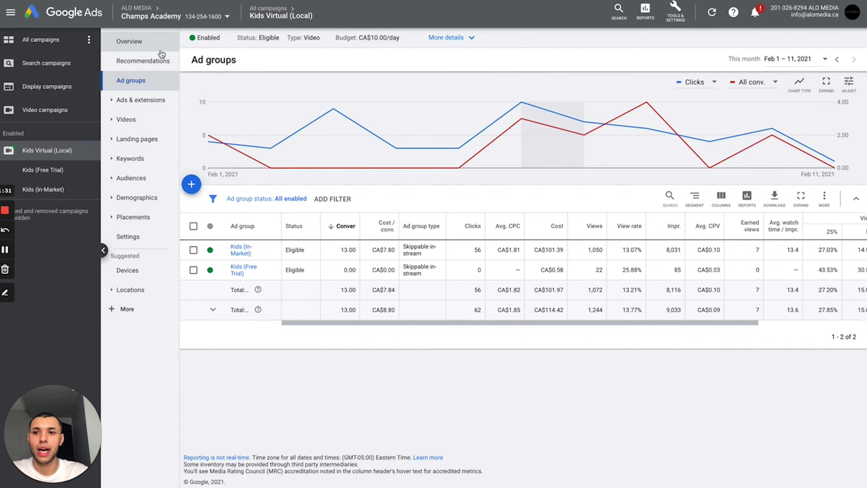
# Step: View the overview of the Kids Virtual (Local) campaign and look through the available account tools and settings
pyautogui.click(161, 40)
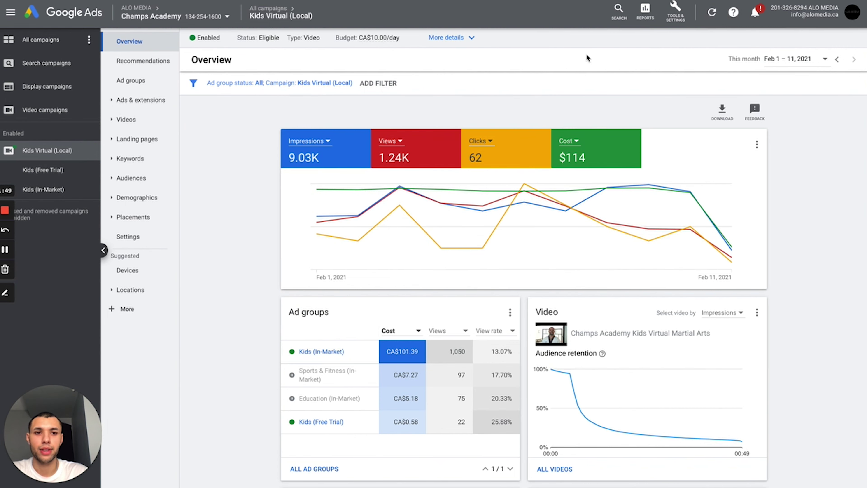
pyautogui.click(678, 19)
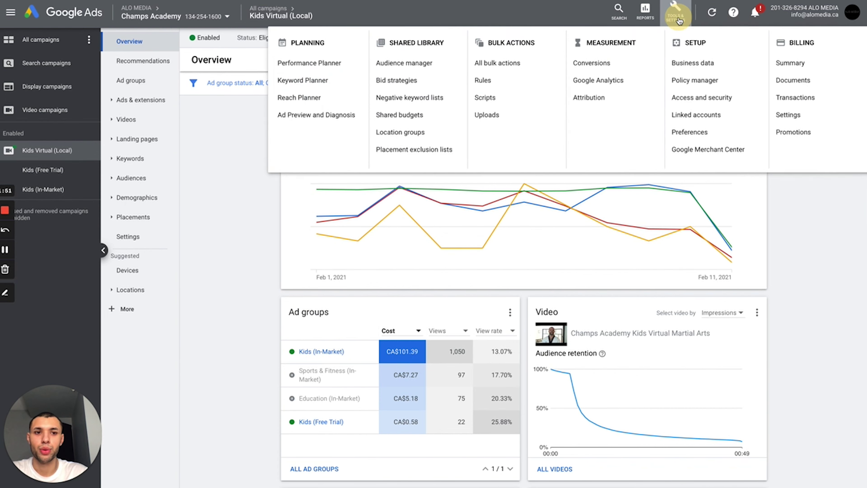
pyautogui.click(680, 20)
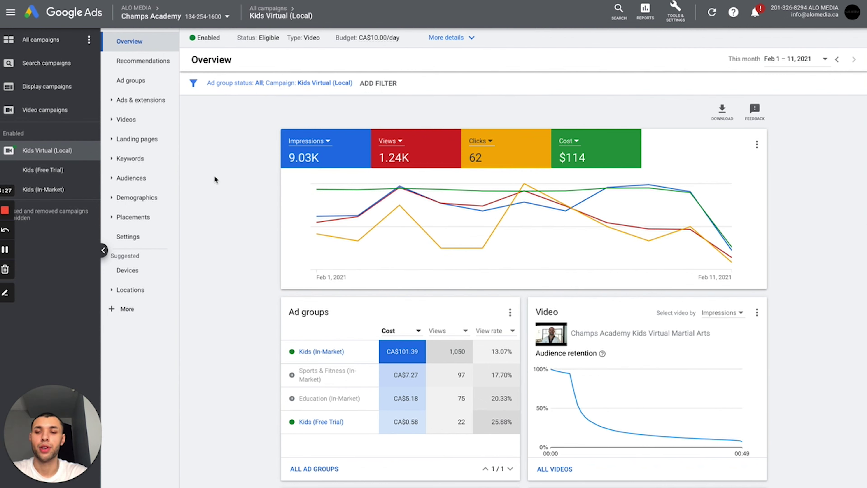
# Step: Start a new campaign from the all-campaigns overview with the Leads goal, Video type and Drive conversions subtype, and dismiss the account notifications
pyautogui.click(40, 43)
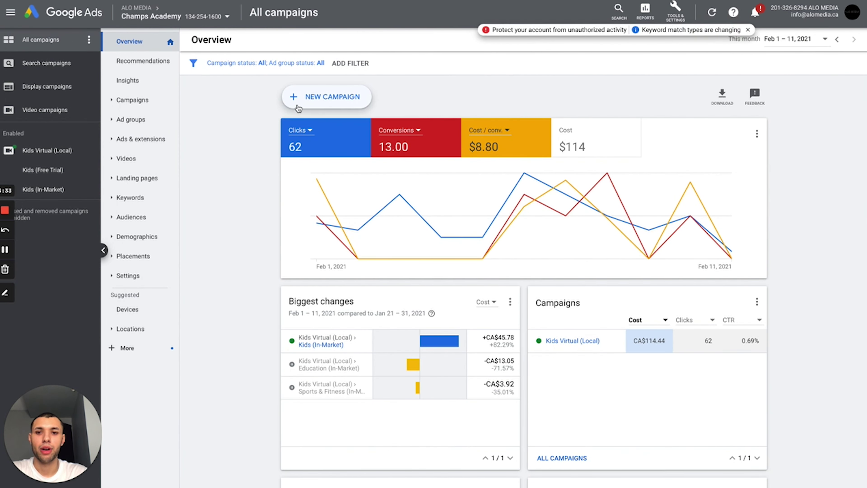
pyautogui.click(336, 99)
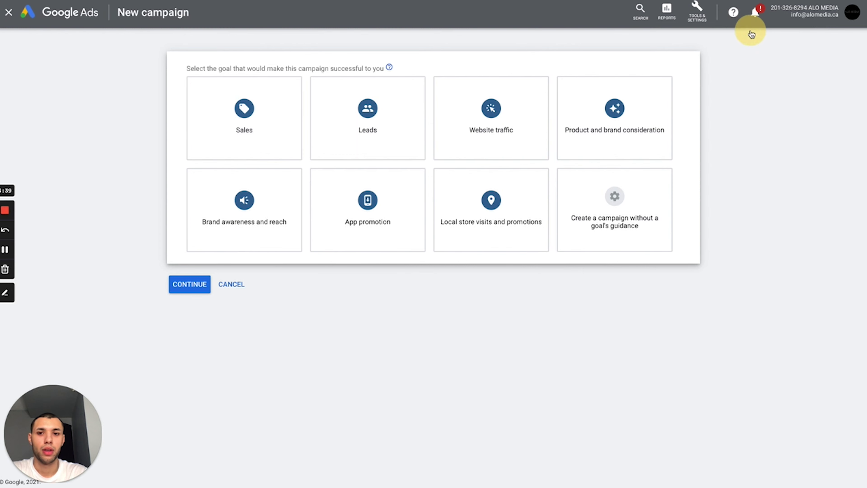
pyautogui.click(348, 97)
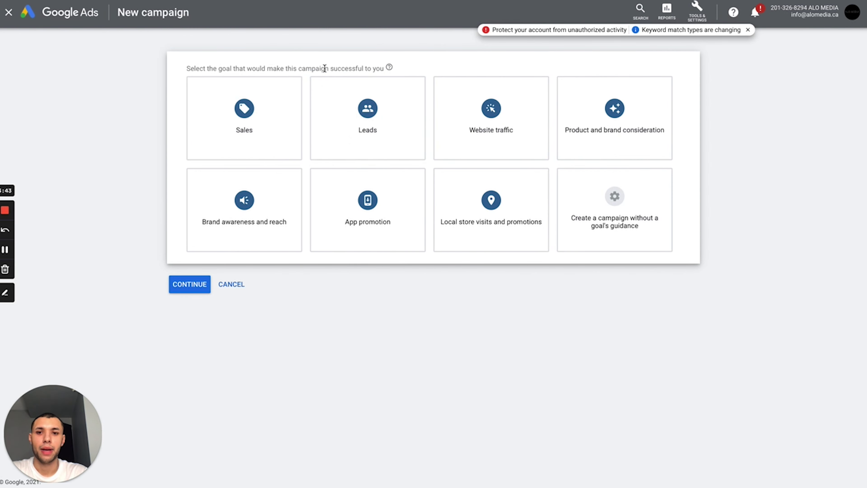
pyautogui.click(371, 115)
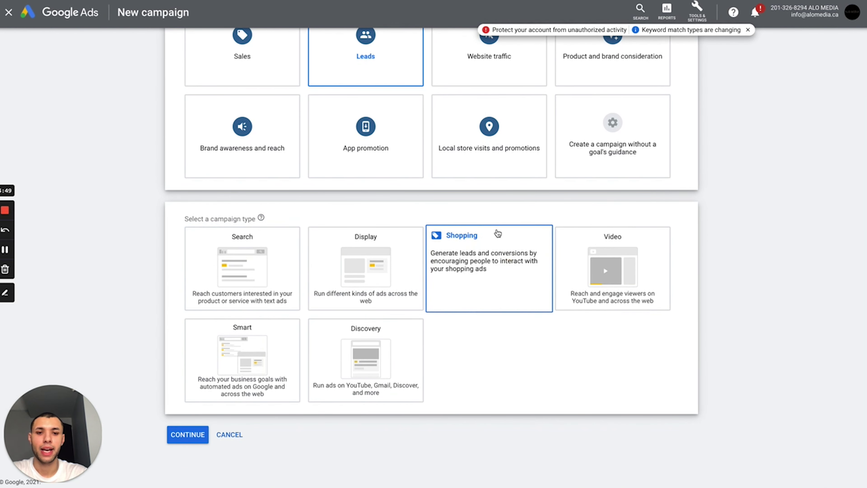
pyautogui.click(595, 249)
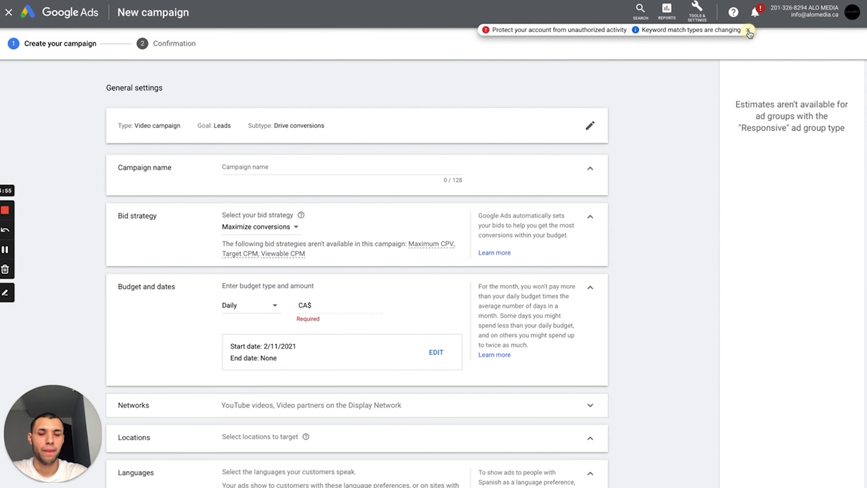
pyautogui.click(748, 30)
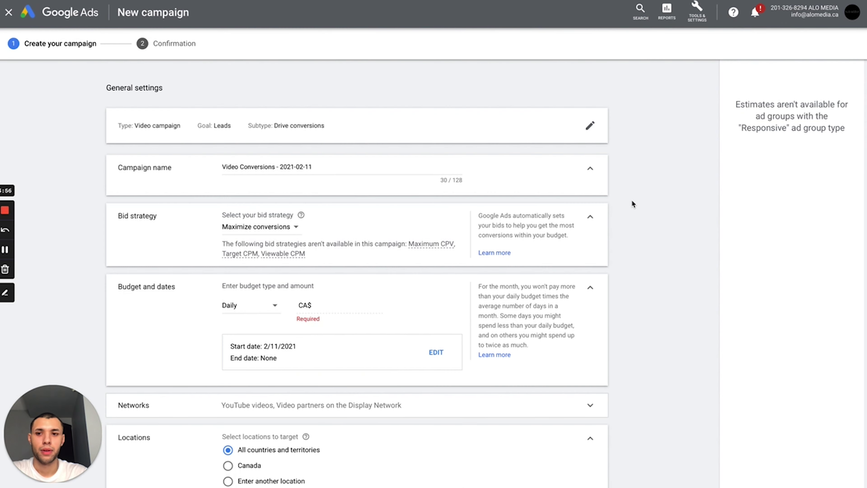
# Step: Name the campaign "Kids Martial Arts (Virtual)"
pyautogui.tripleClick(300, 166)
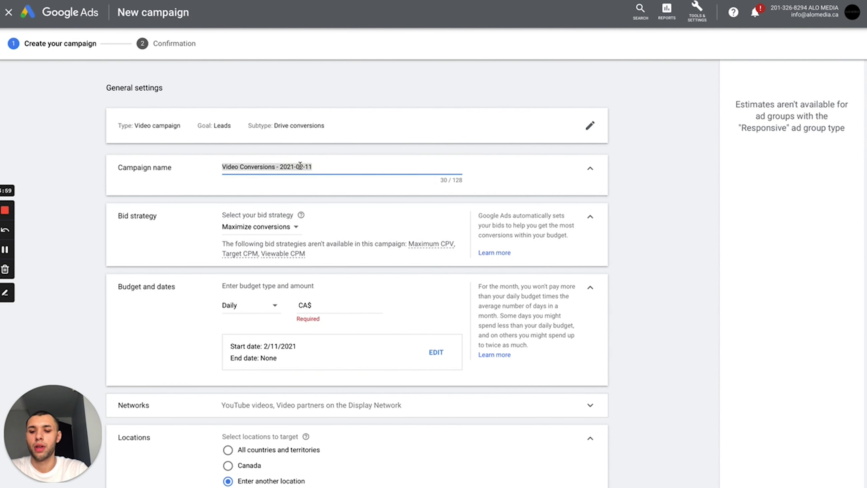
pyautogui.write('Kids Martial Ar')
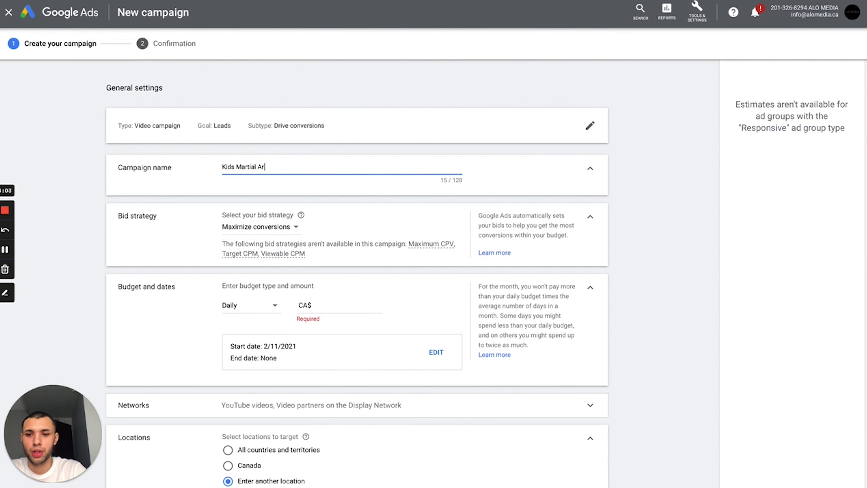
pyautogui.write('ts (V')
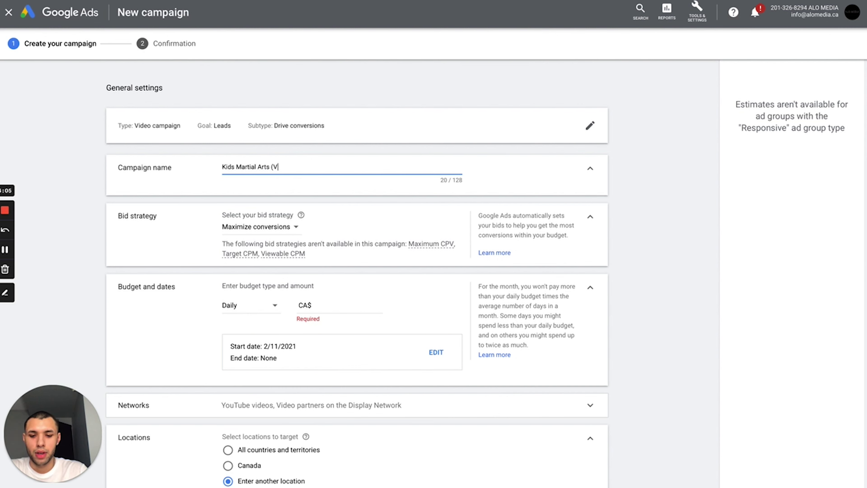
pyautogui.write('irtual)')
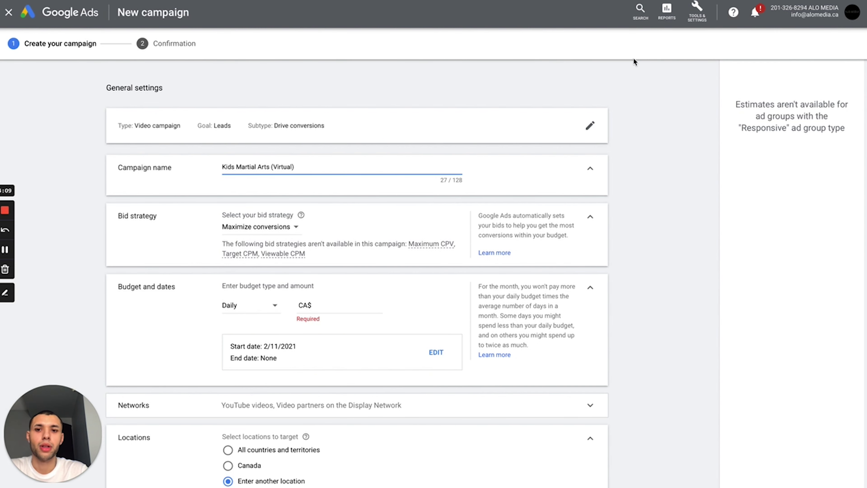
# Step: Set the campaign's daily budget to CA$10.00
pyautogui.scroll(-2, 662, 233)
pyautogui.scroll(-1, 661, 234)
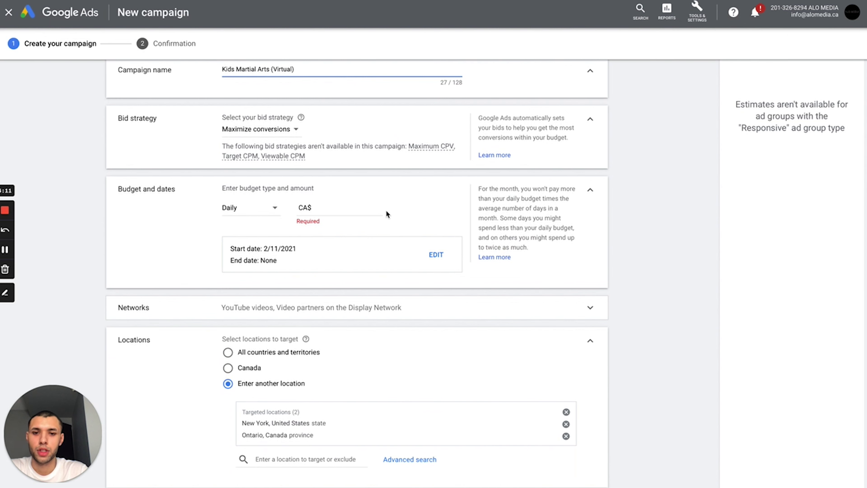
pyautogui.click(372, 207)
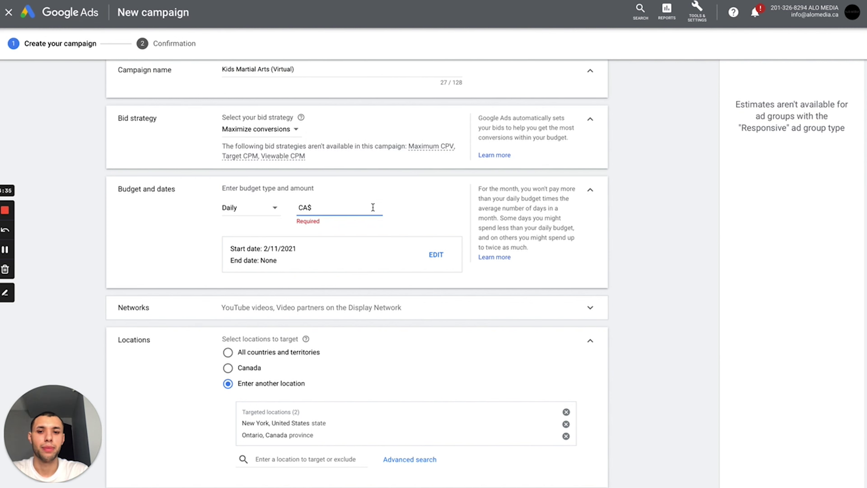
pyautogui.write('10.00')
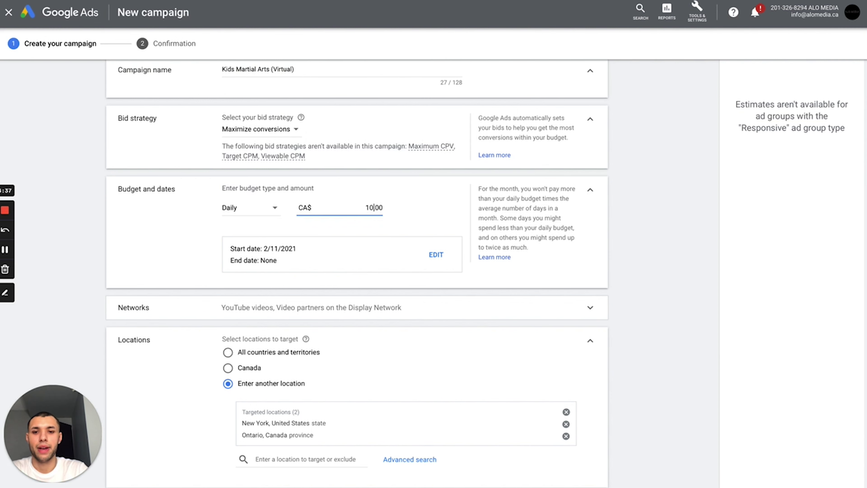
pyautogui.click(449, 204)
# Step: Remove New York and Ontario from the campaign's targeted locations
pyautogui.scroll(-5, 444, 202)
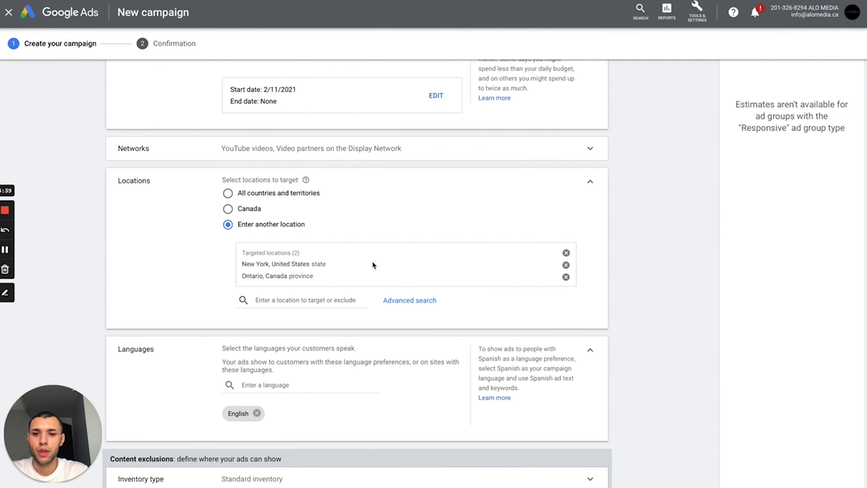
pyautogui.scroll(-1, 384, 252)
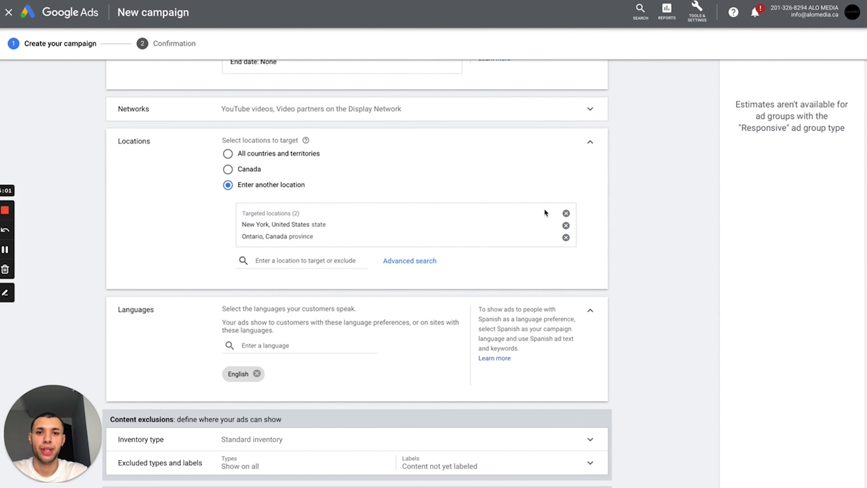
pyautogui.click(566, 225)
pyautogui.click(566, 226)
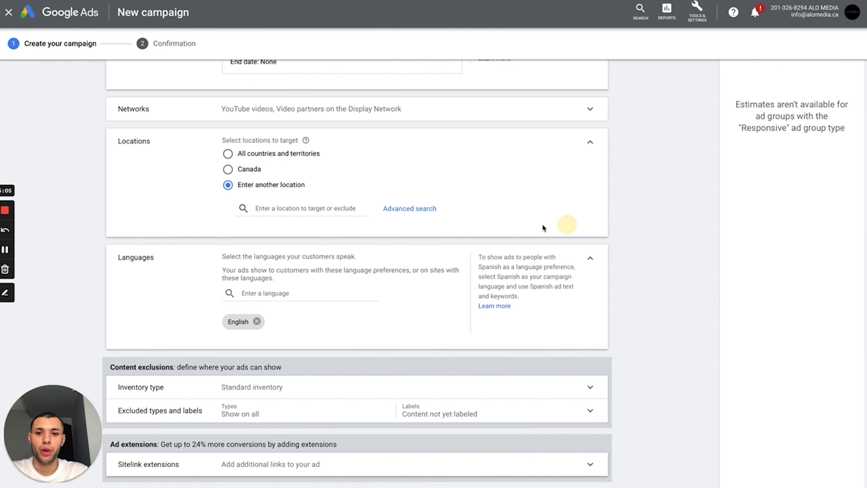
# Step: Open the advanced location search in Radius mode and enter the business's street address
pyautogui.click(395, 207)
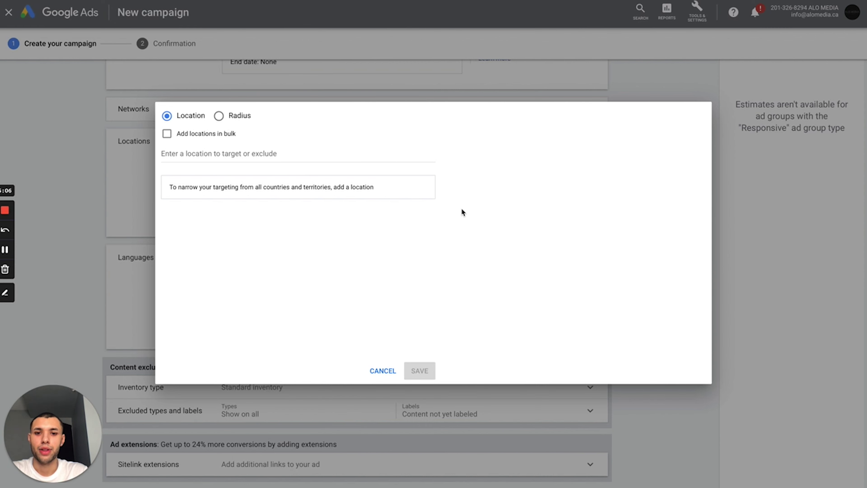
pyautogui.click(235, 115)
pyautogui.click(242, 153)
pyautogui.write('55')
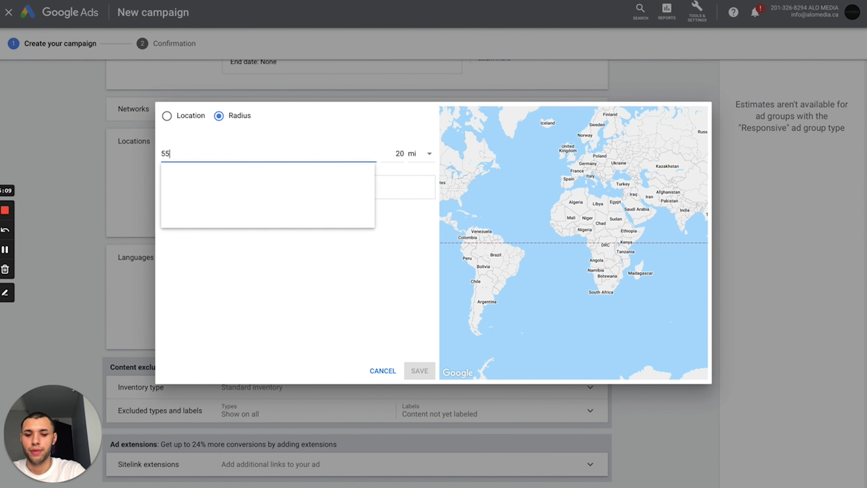
pyautogui.write('6 Bryne Dr')
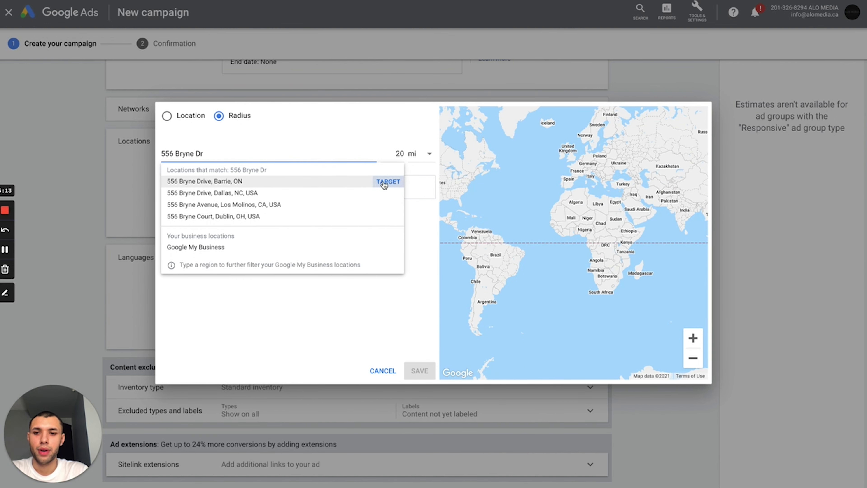
# Step: Set the radius to 15 km, target the matching address in Barrie, ON, and save the location targeting
pyautogui.click(402, 153)
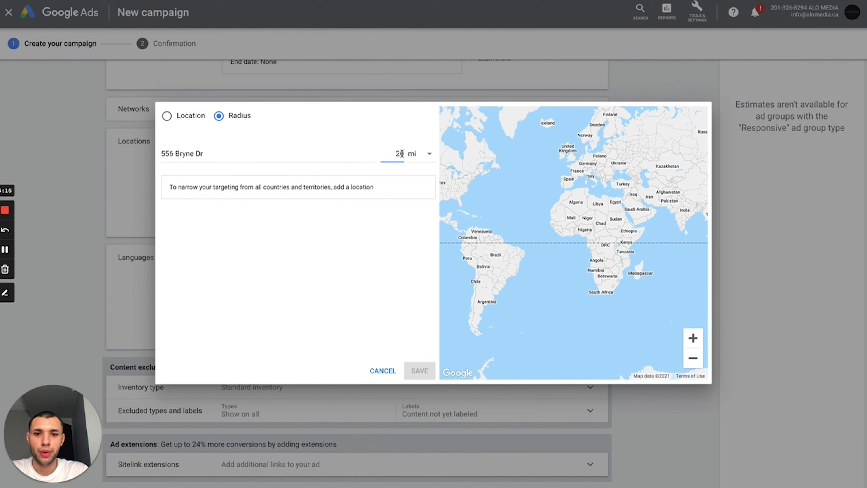
pyautogui.click(400, 153)
pyautogui.click(429, 154)
pyautogui.click(425, 184)
pyautogui.doubleClick(396, 153)
pyautogui.write('15')
pyautogui.click(345, 154)
pyautogui.click(391, 182)
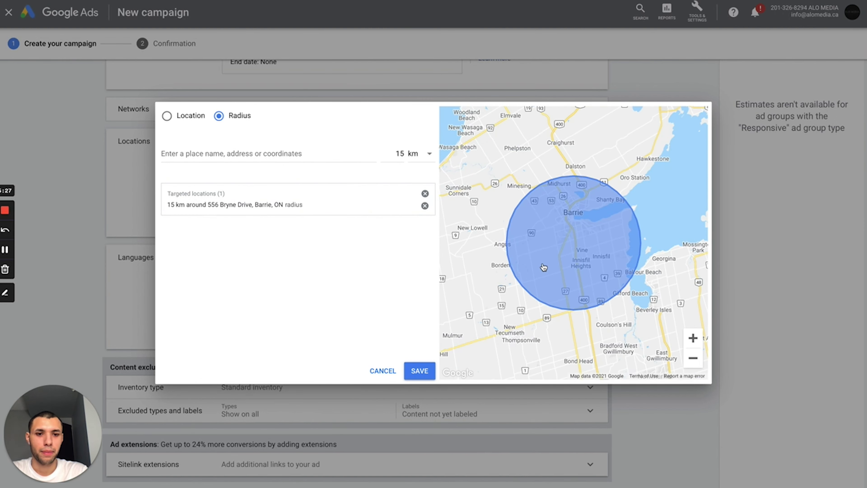
pyautogui.click(427, 372)
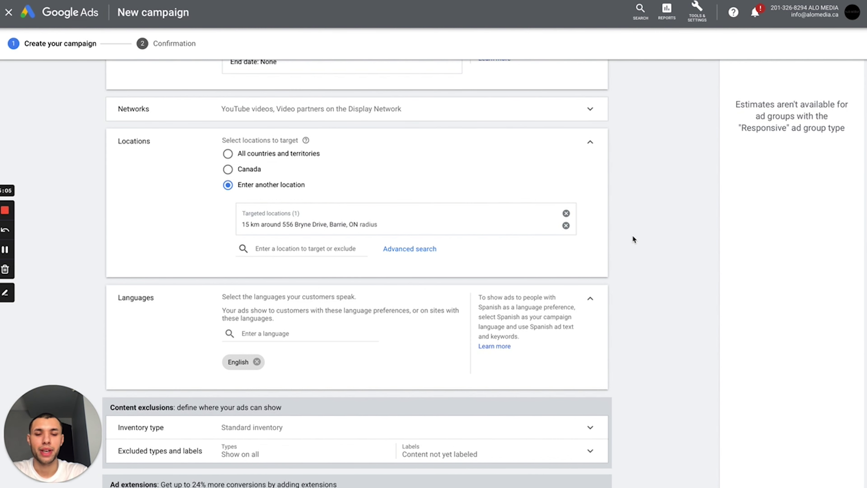
# Step: Open the campaign's sitelink extension settings in the ad extensions section
pyautogui.scroll(-1, 632, 236)
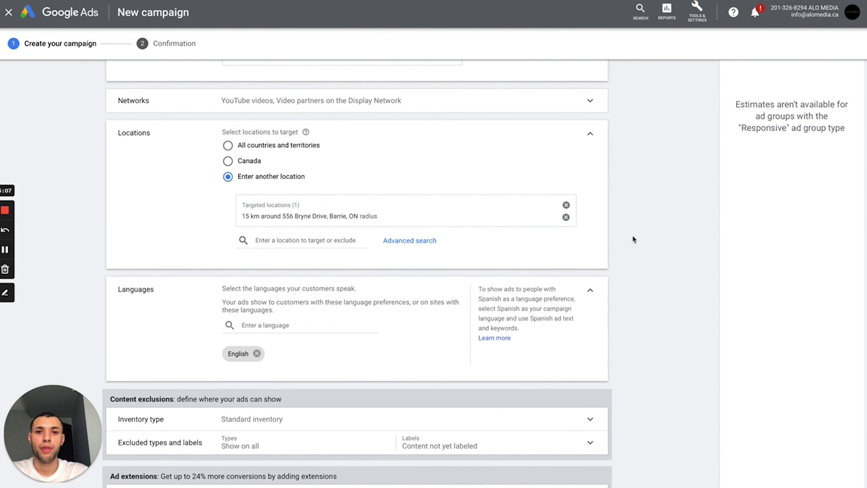
pyautogui.scroll(-2, 633, 238)
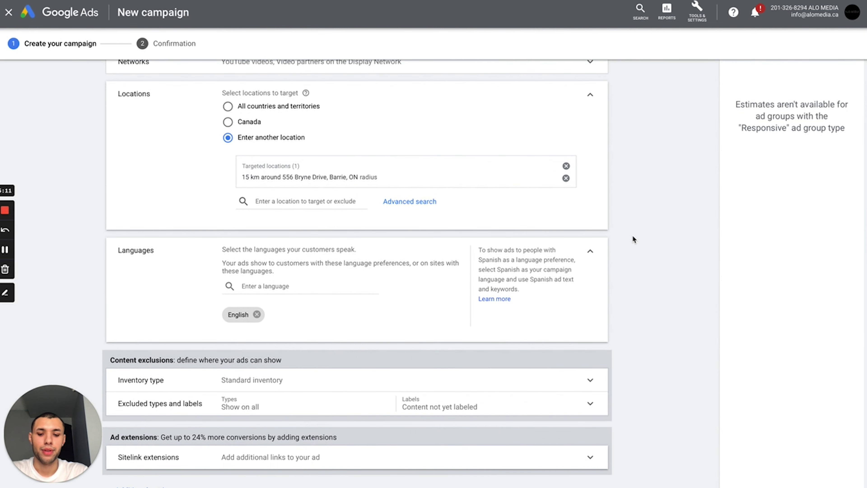
pyautogui.scroll(-1, 633, 238)
pyautogui.scroll(-5, 637, 226)
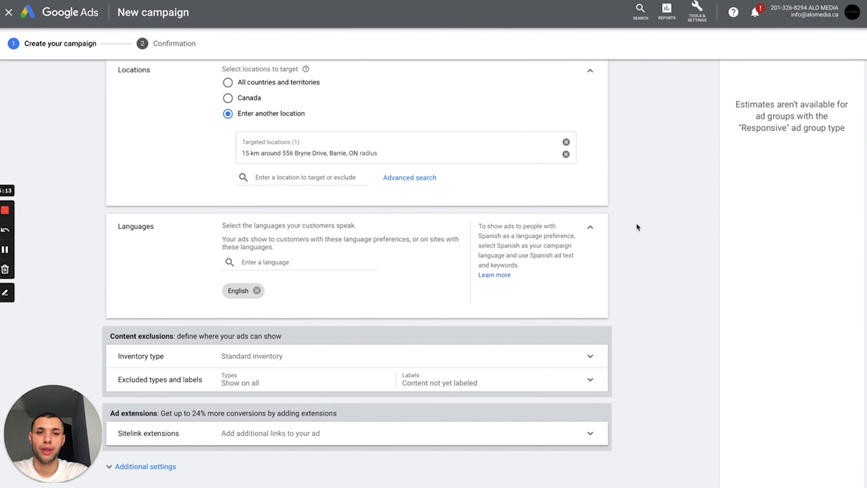
pyautogui.scroll(-5, 635, 251)
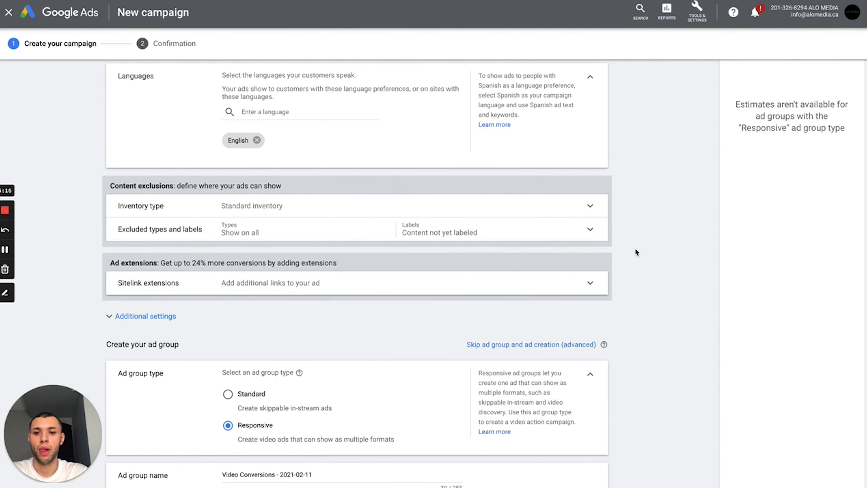
pyautogui.scroll(2, 635, 251)
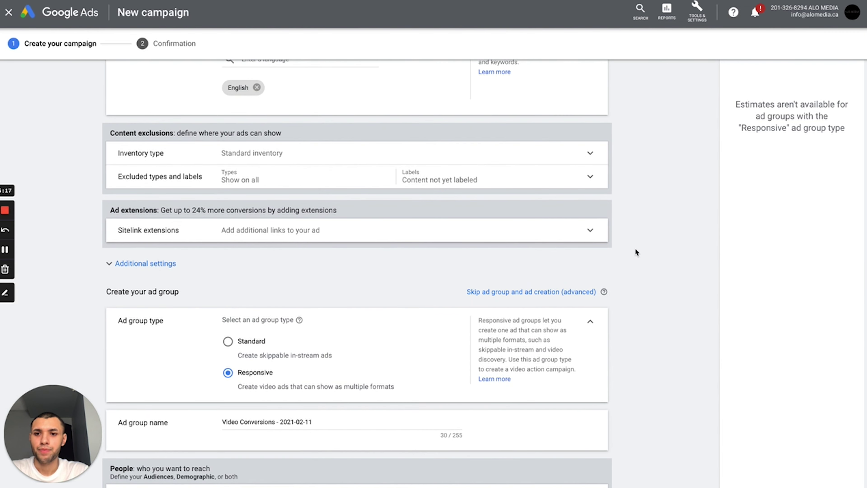
pyautogui.click(529, 230)
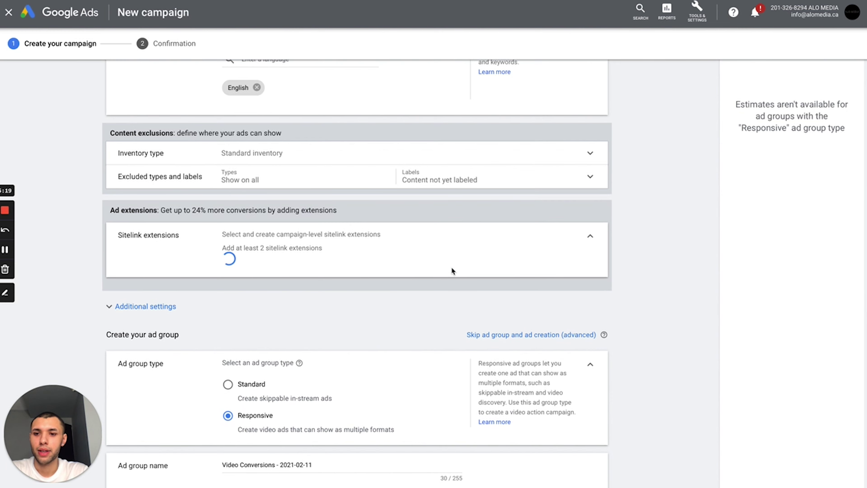
pyautogui.scroll(-2, 452, 268)
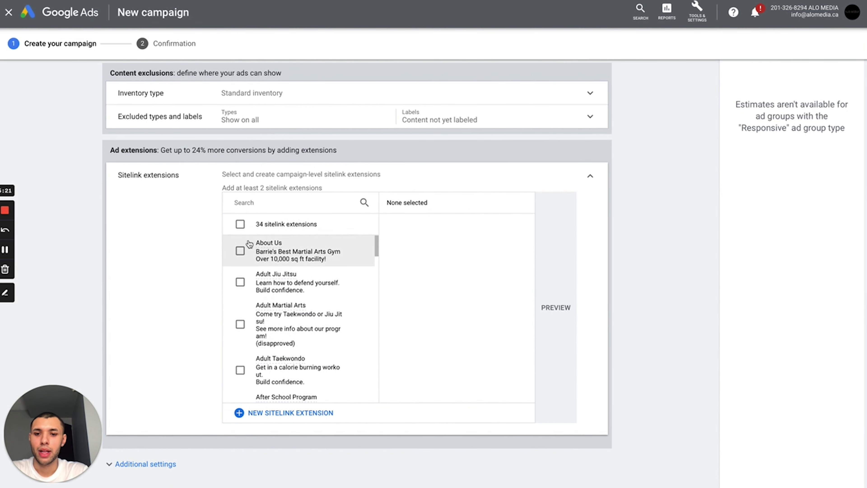
# Step: Examine the sitelink text, description and final URL fields in the new sitelink extension form, and close it without saving
pyautogui.click(258, 415)
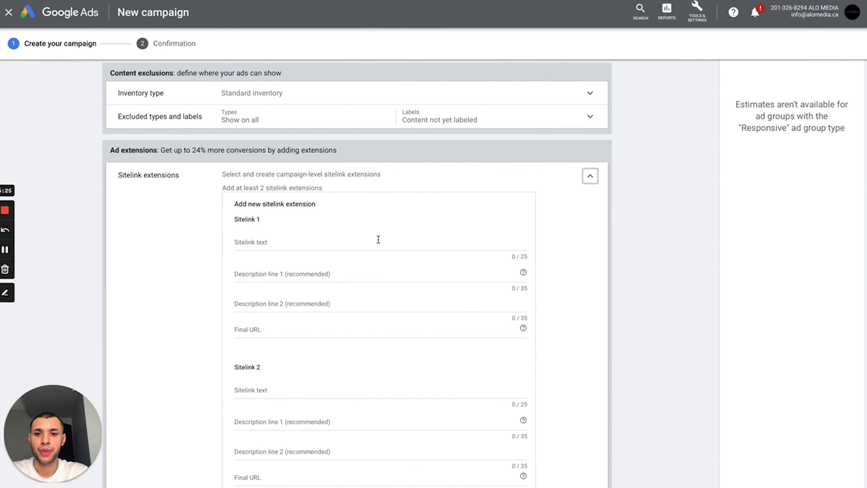
pyautogui.scroll(-1, 377, 240)
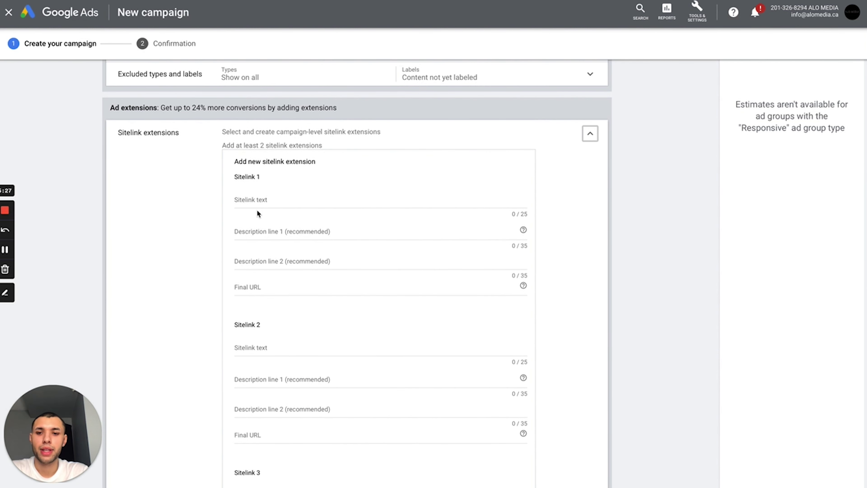
pyautogui.click(269, 201)
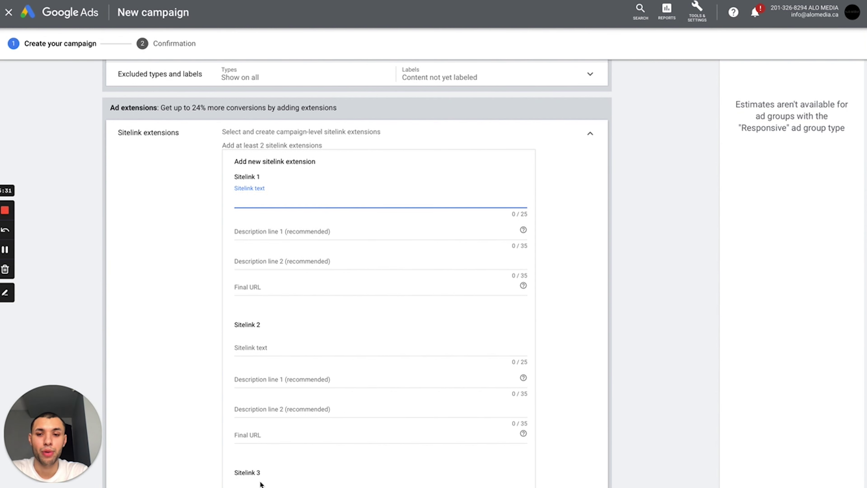
pyautogui.scroll(-2, 281, 335)
pyautogui.click(275, 255)
pyautogui.scroll(-2, 261, 393)
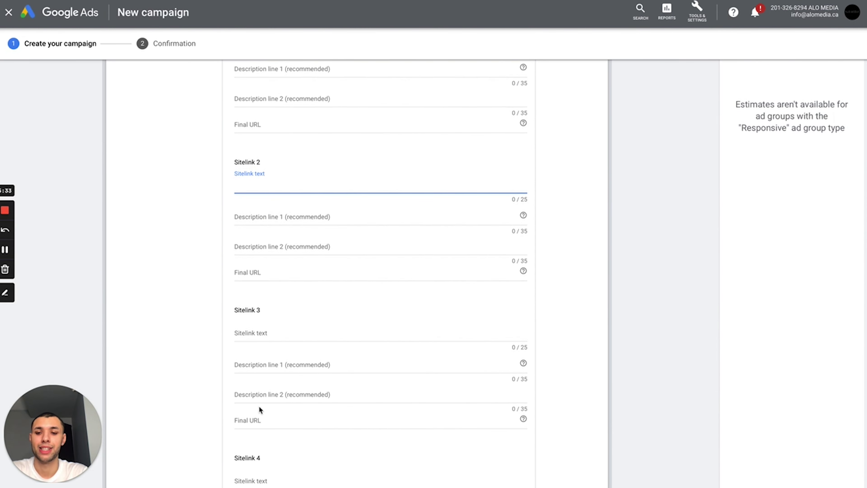
pyautogui.click(262, 333)
pyautogui.scroll(-3, 264, 338)
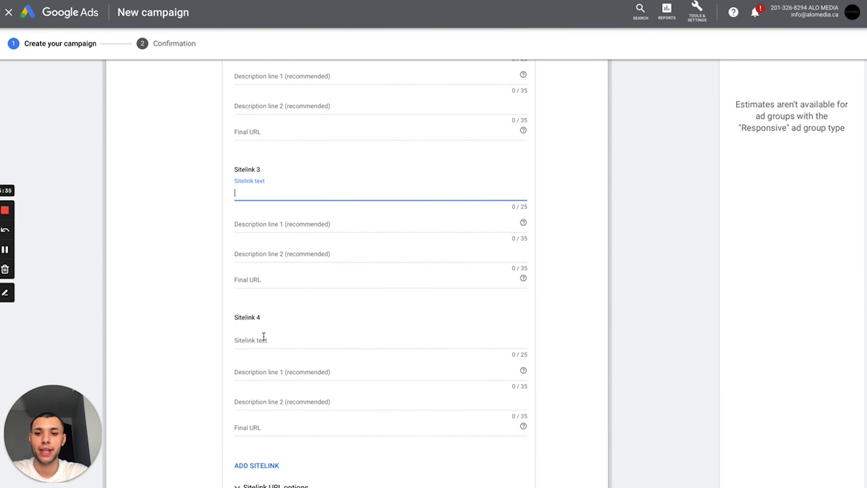
pyautogui.scroll(4, 278, 236)
pyautogui.click(274, 91)
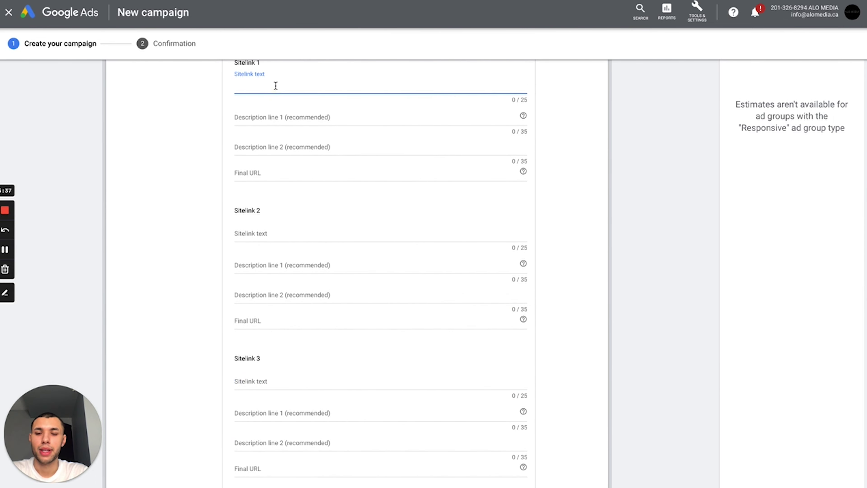
pyautogui.scroll(2, 277, 86)
pyautogui.click(262, 187)
pyautogui.click(271, 215)
pyautogui.click(280, 151)
pyautogui.click(289, 183)
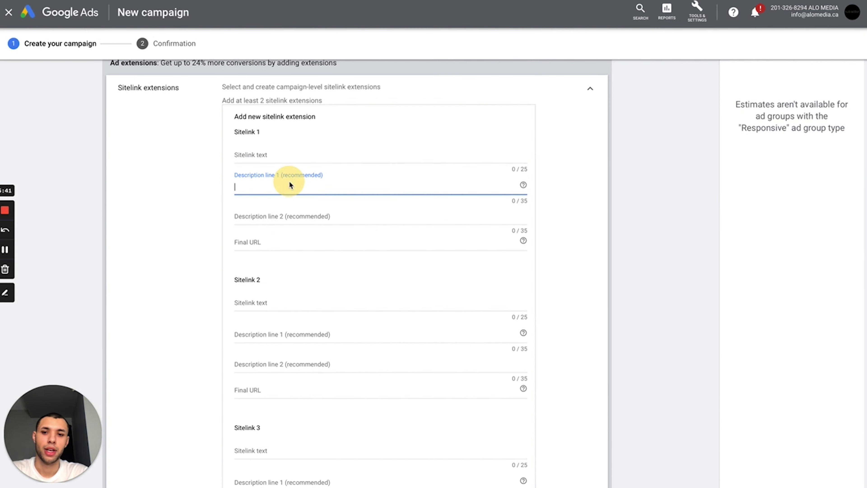
pyautogui.click(283, 216)
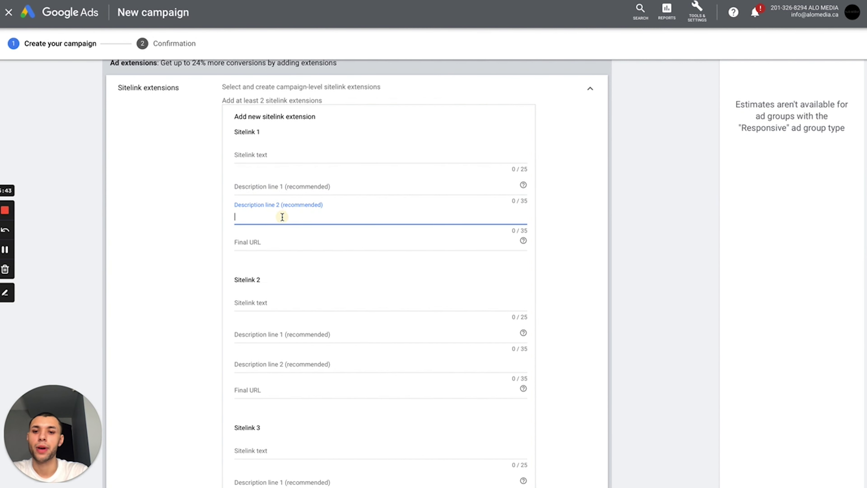
pyautogui.click(260, 241)
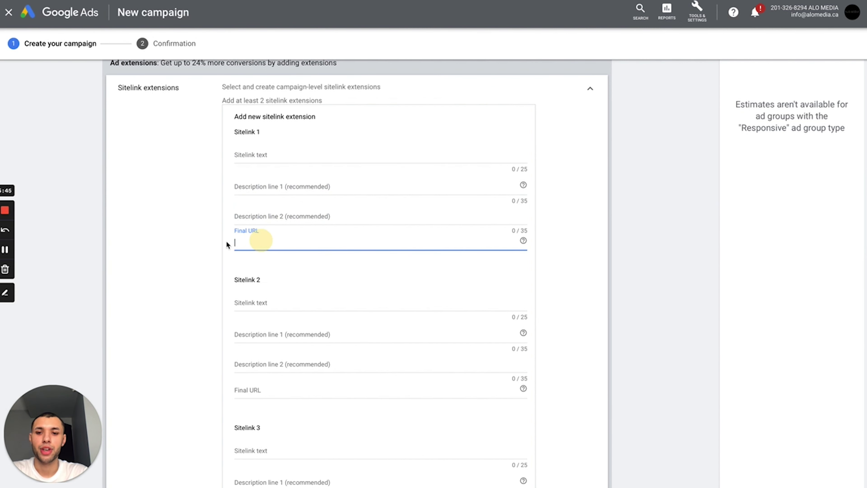
pyautogui.scroll(-10, 354, 275)
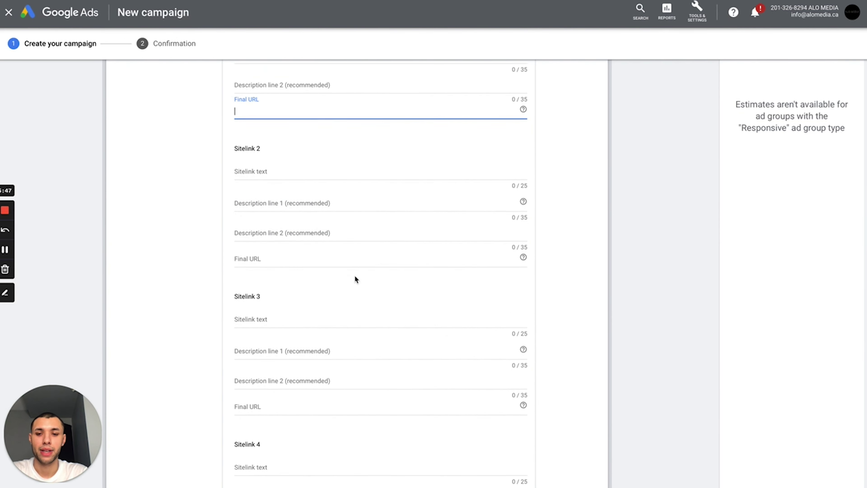
pyautogui.click(283, 306)
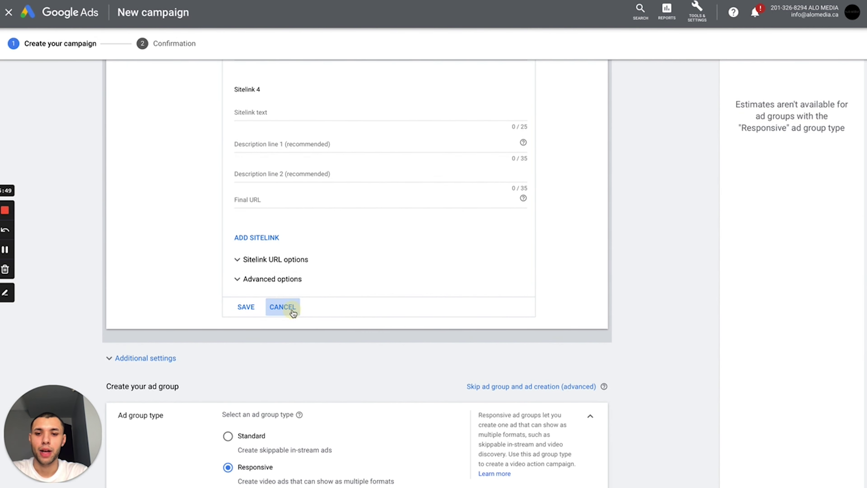
pyautogui.scroll(-7, 270, 256)
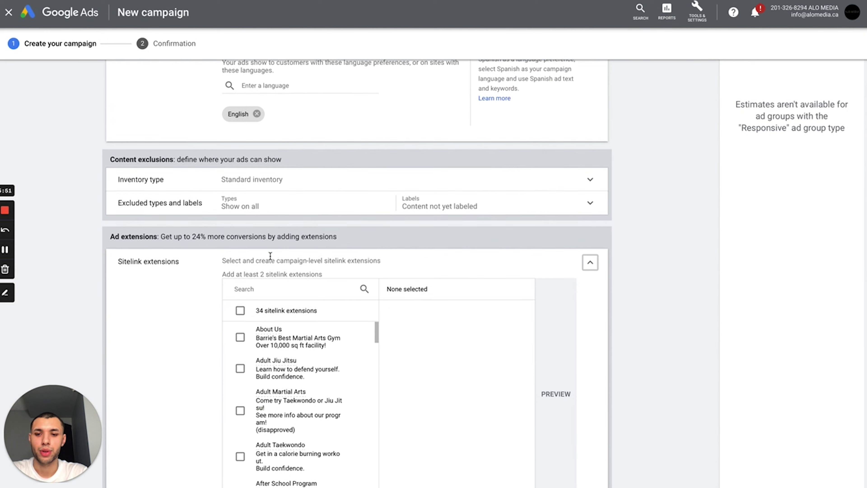
pyautogui.click(240, 229)
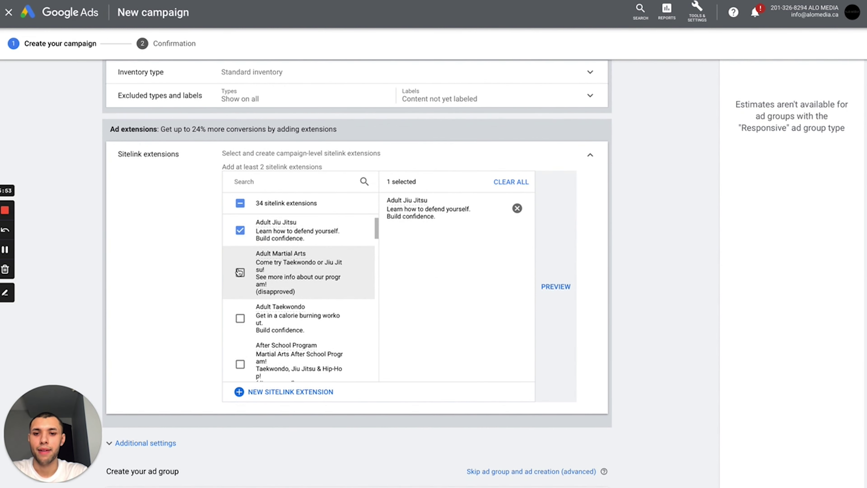
pyautogui.scroll(-1, 240, 272)
pyautogui.click(240, 271)
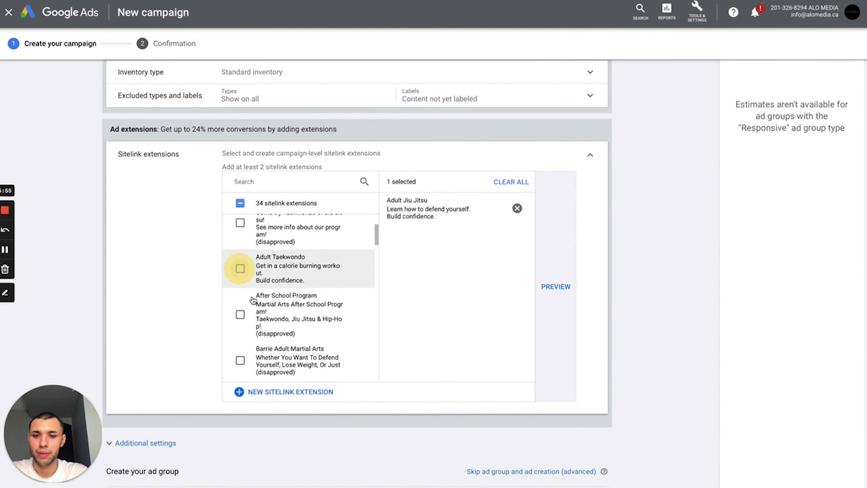
pyautogui.scroll(-2, 252, 307)
pyautogui.scroll(-3, 262, 330)
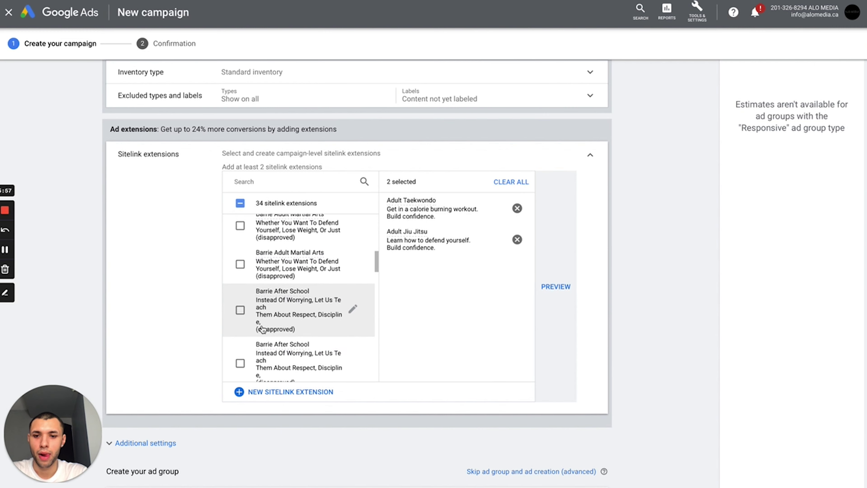
pyautogui.scroll(5, 262, 330)
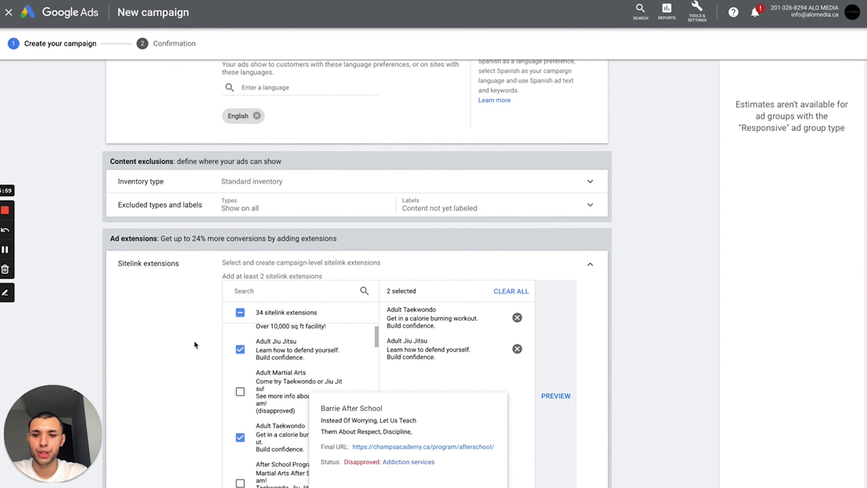
pyautogui.scroll(-4, 194, 341)
pyautogui.click(517, 190)
pyautogui.click(517, 191)
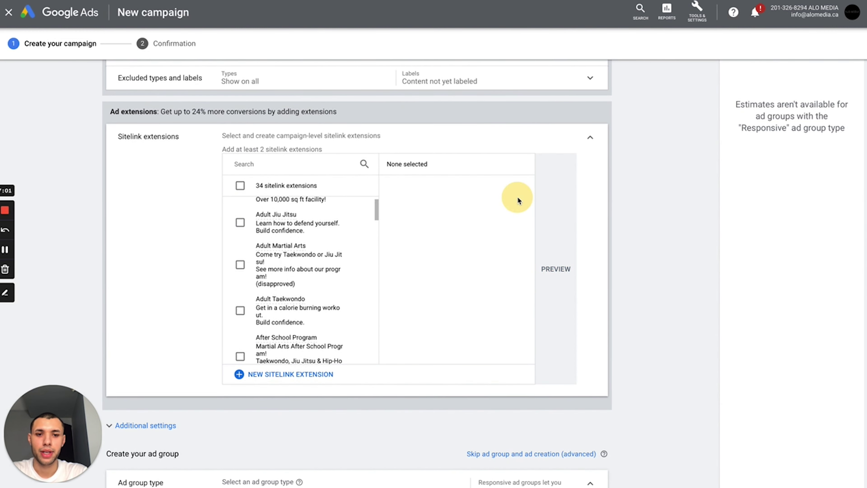
# Step: Select the existing Kid's Jiu Jitsu and Kid's Taekwondo sitelink extensions for the campaign
pyautogui.scroll(-5, 331, 262)
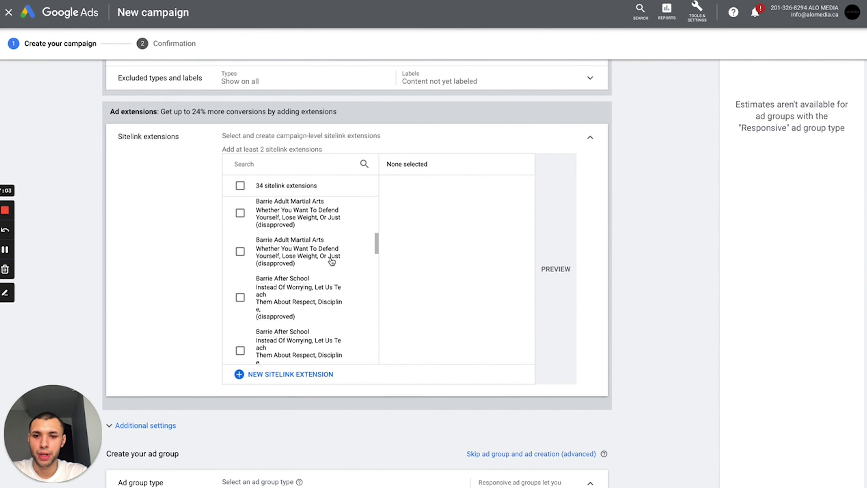
pyautogui.scroll(-5, 332, 262)
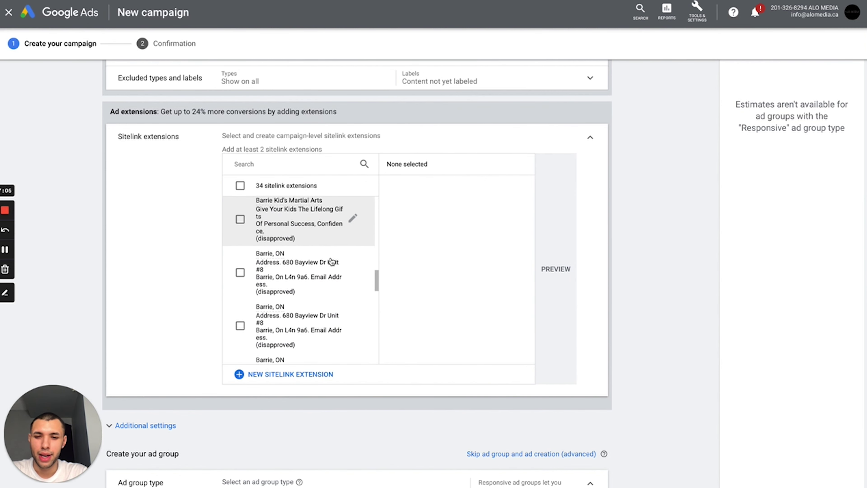
pyautogui.scroll(-5, 332, 261)
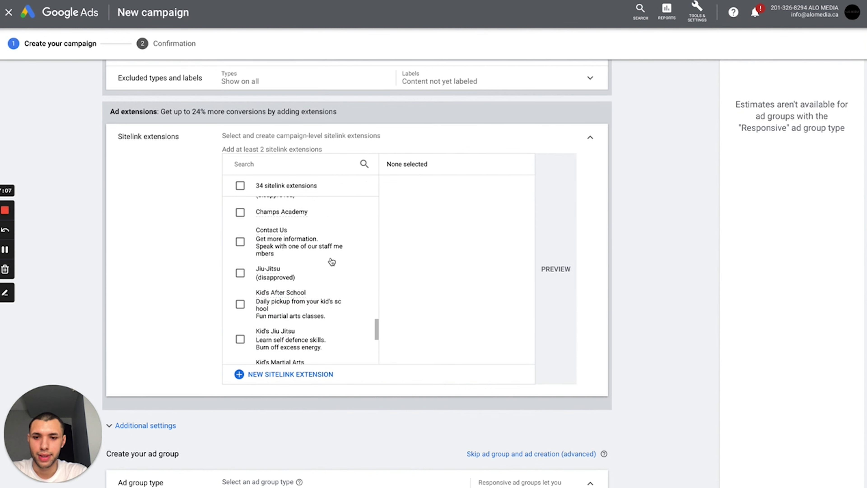
pyautogui.scroll(-1, 329, 260)
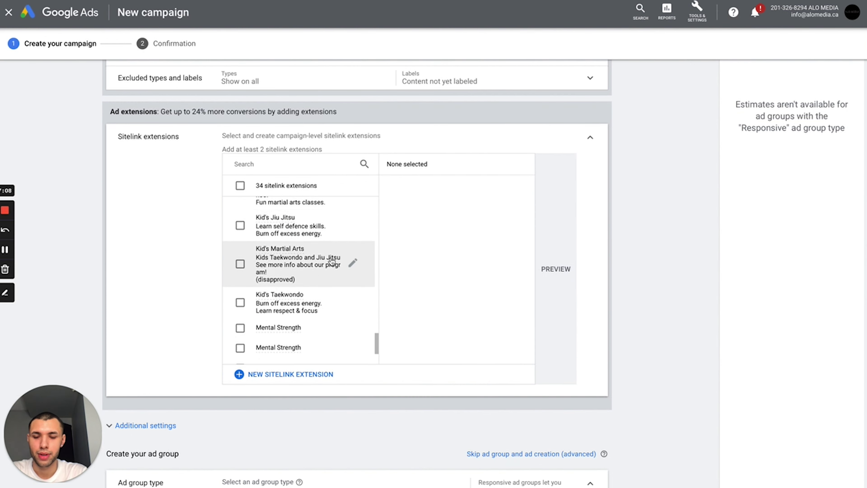
pyautogui.click(239, 226)
pyautogui.scroll(-1, 307, 293)
pyautogui.click(240, 287)
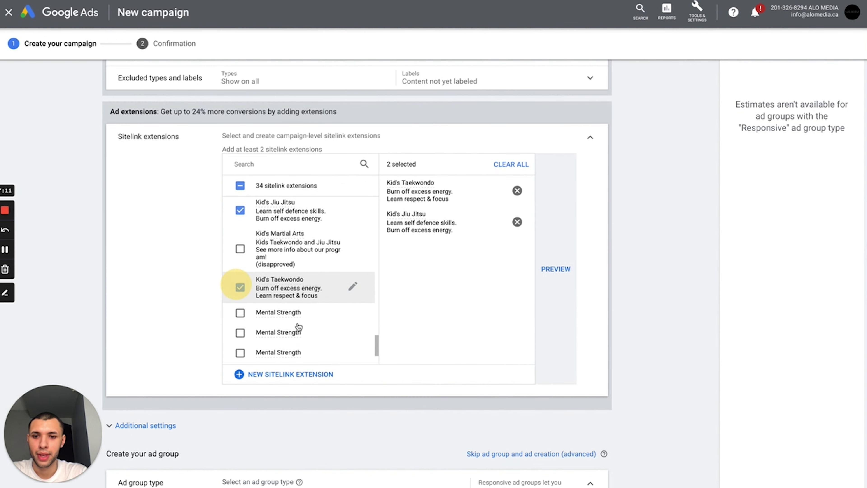
# Step: Add the existing About Us sitelink extension to the campaign's selected sitelinks
pyautogui.scroll(-5, 304, 290)
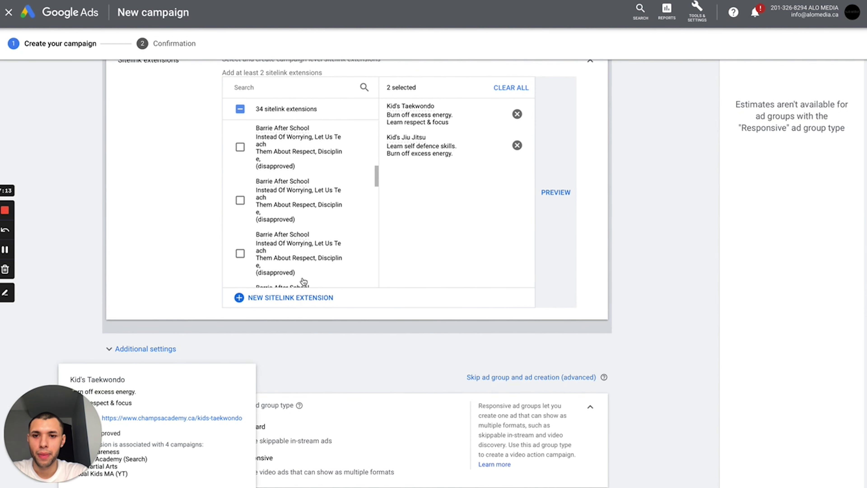
pyautogui.scroll(10, 303, 281)
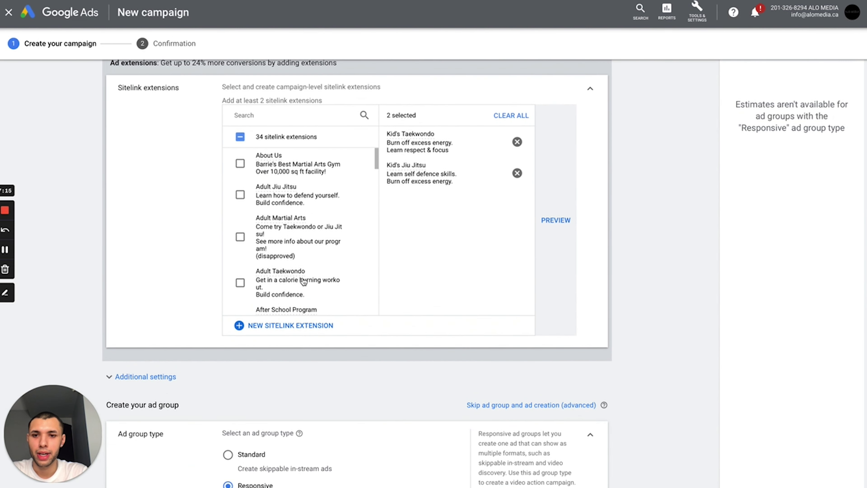
pyautogui.click(240, 163)
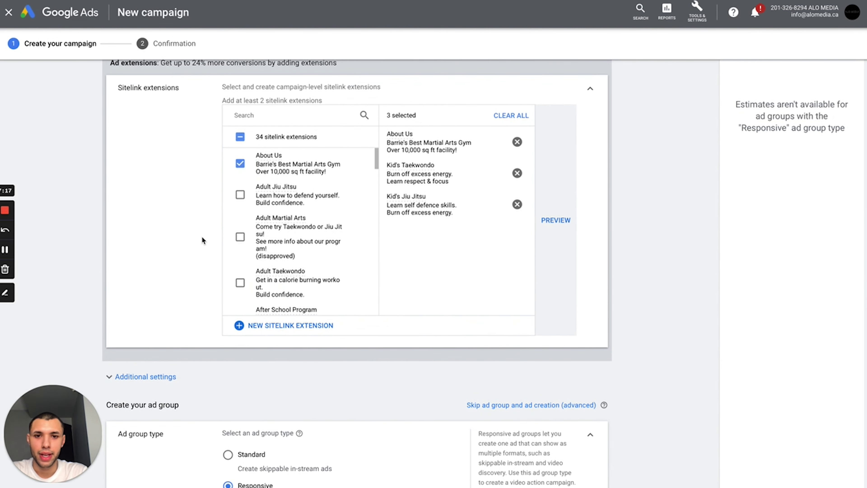
# Step: Add the existing Contact Us sitelink extension to the campaign's selected sitelinks
pyautogui.scroll(-10, 284, 240)
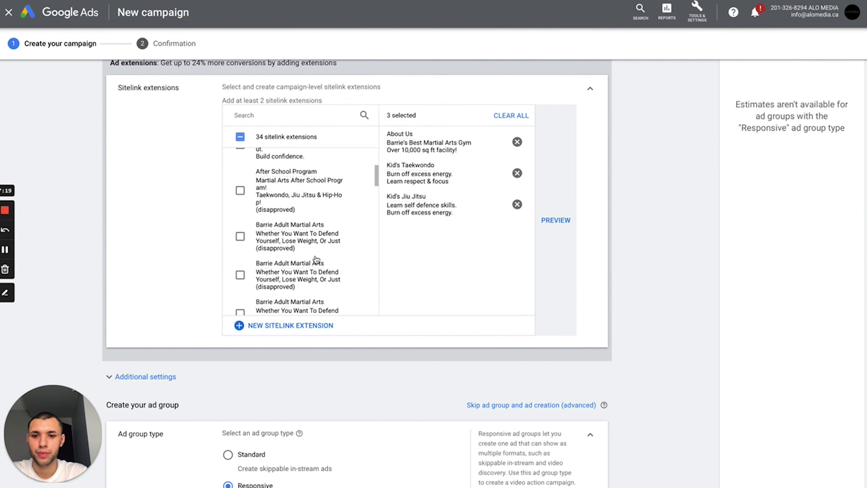
pyautogui.scroll(-10, 316, 260)
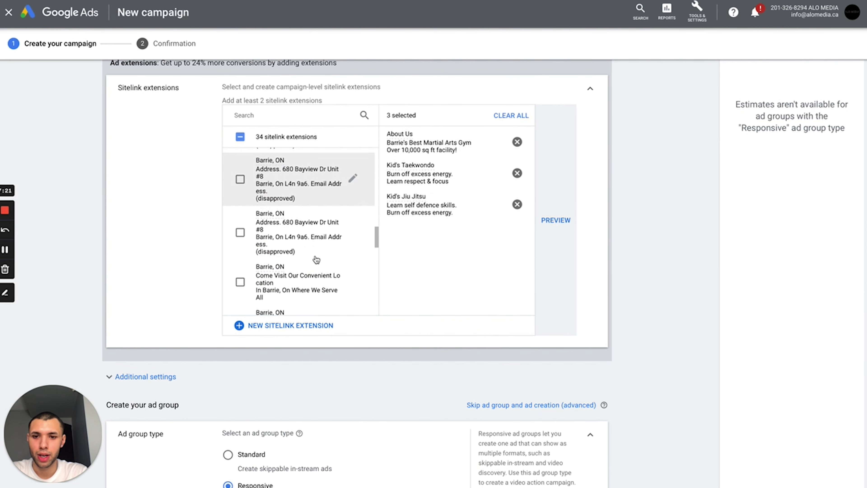
pyautogui.scroll(-2, 317, 259)
pyautogui.scroll(4, 317, 259)
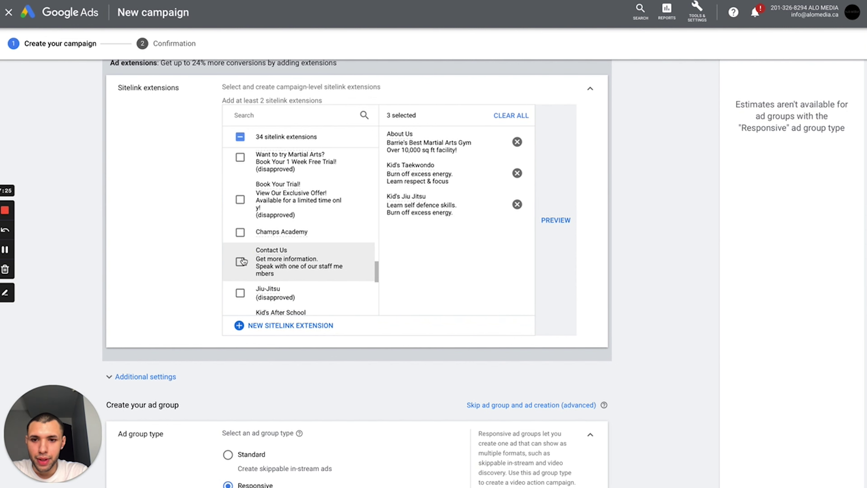
pyautogui.click(240, 261)
# Step: Expand the campaign's additional settings and review the conversions options, leaving the account-level setting in use
pyautogui.scroll(-4, 419, 382)
pyautogui.scroll(-4, 420, 384)
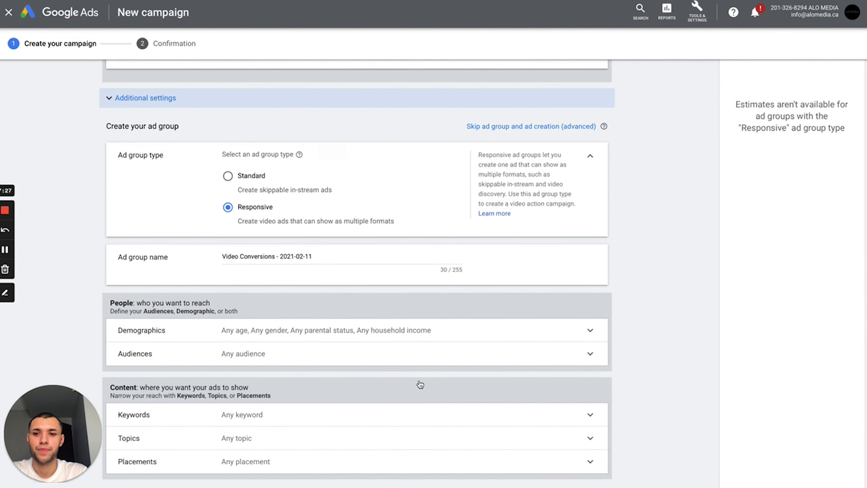
pyautogui.scroll(2, 420, 384)
pyautogui.click(413, 149)
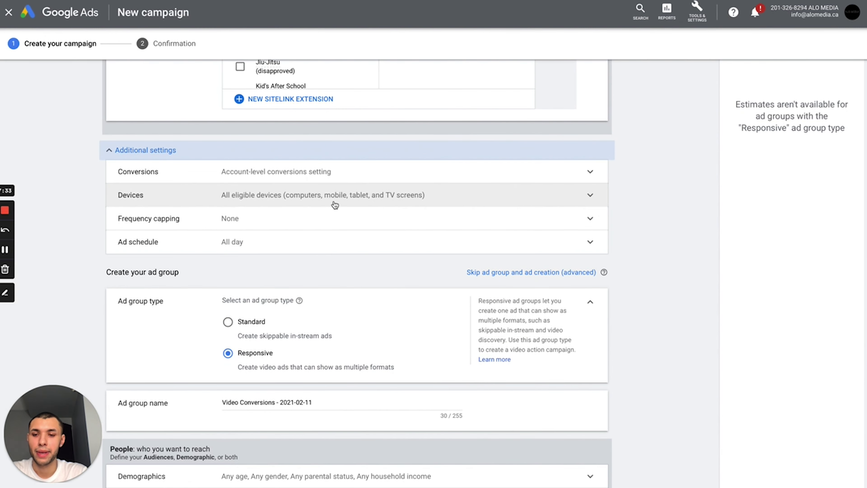
pyautogui.click(348, 181)
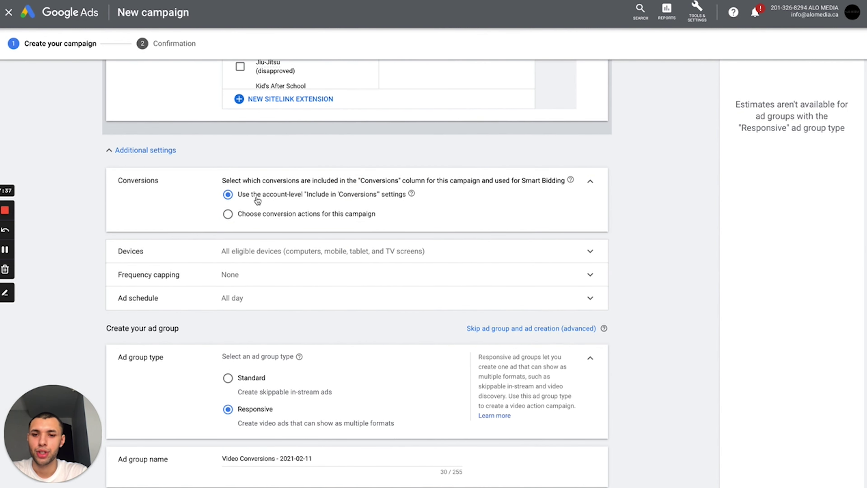
pyautogui.click(594, 182)
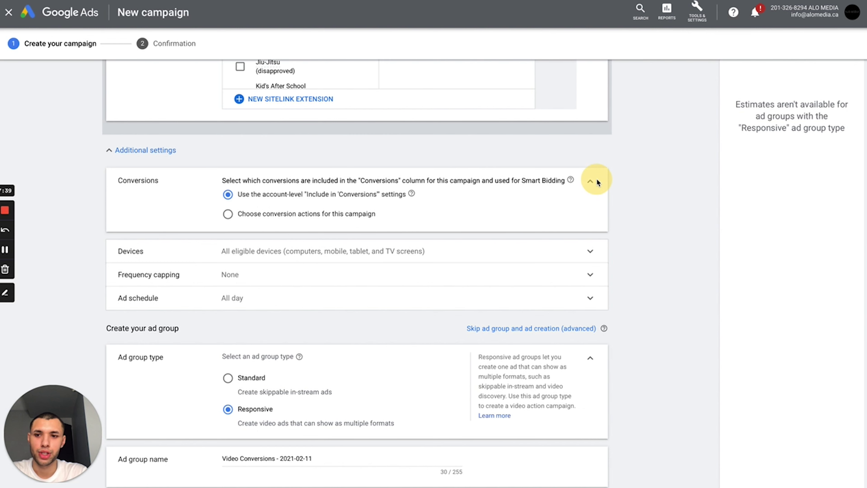
# Step: Review the device targeting and frequency capping options, and collapse the additional settings without changing them
pyautogui.click(457, 190)
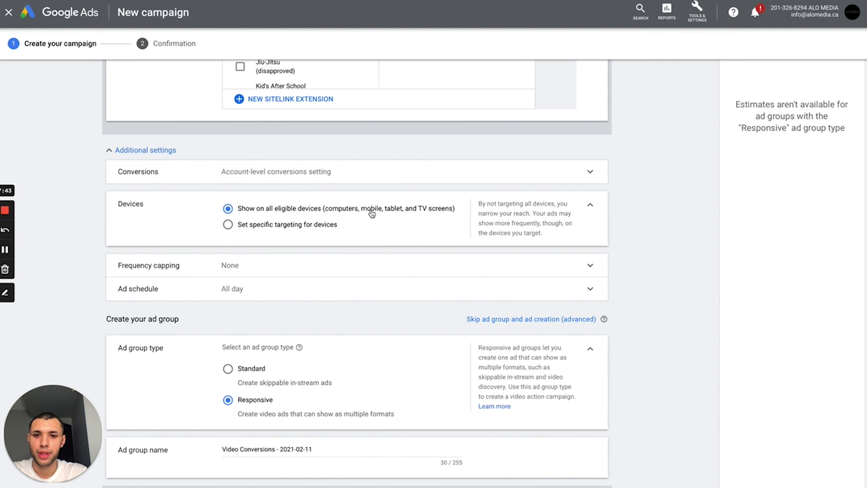
pyautogui.click(596, 204)
pyautogui.scroll(-1, 386, 222)
pyautogui.click(387, 184)
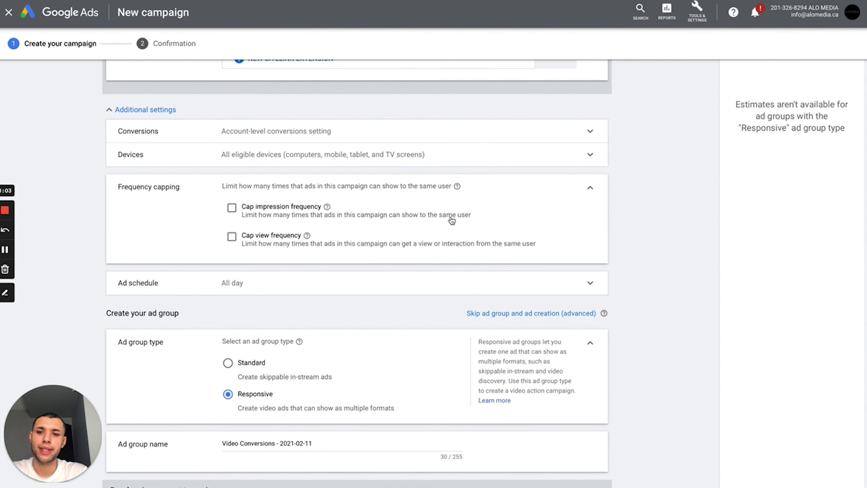
pyautogui.click(585, 187)
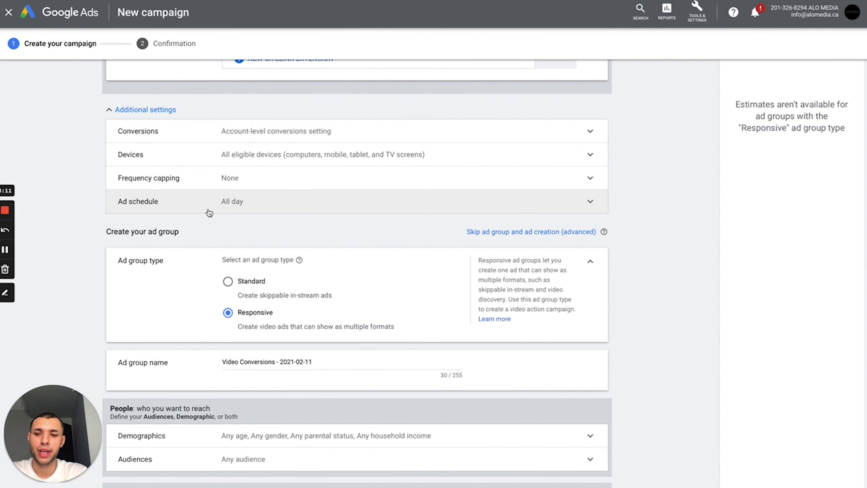
pyautogui.click(170, 110)
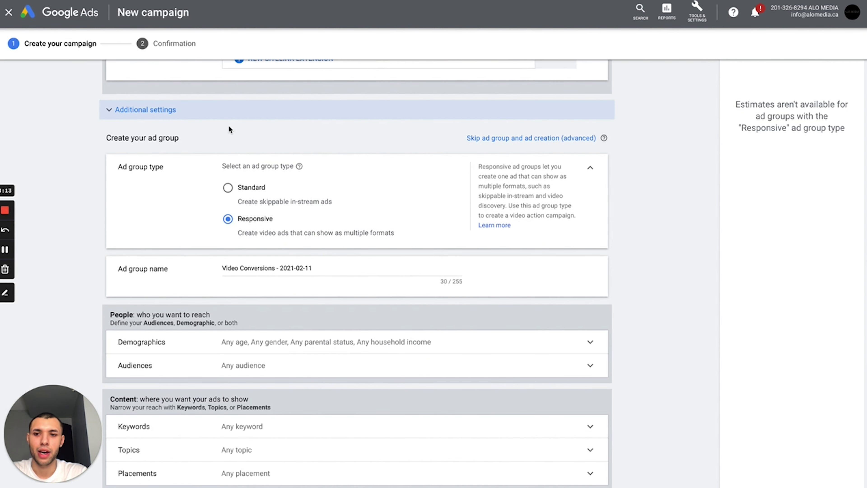
# Step: Set the ad group type to Standard and name the ad group Parents
pyautogui.scroll(-2, 293, 268)
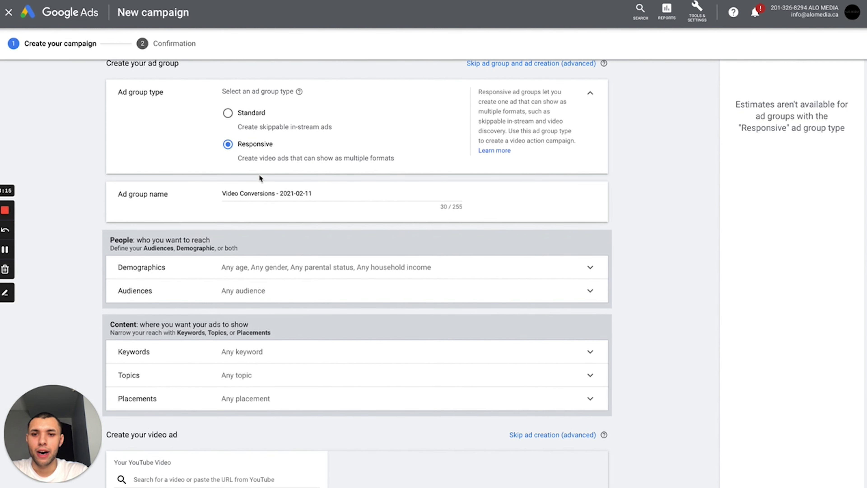
pyautogui.click(256, 118)
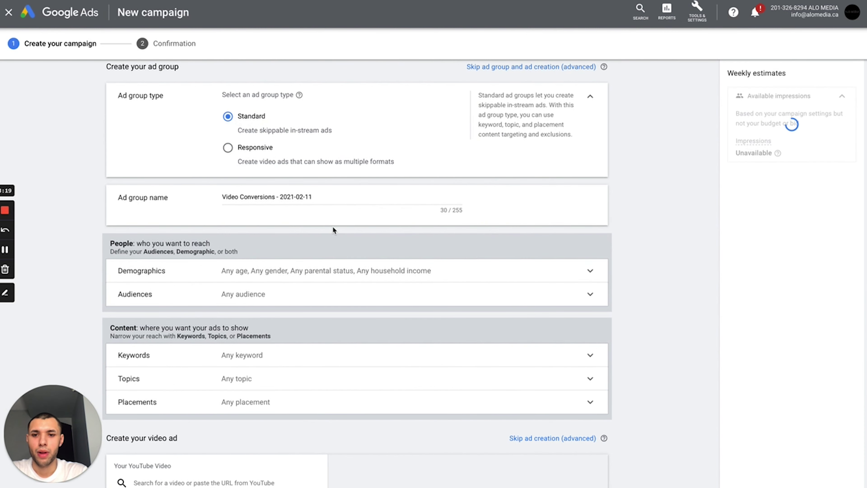
pyautogui.scroll(-1, 333, 226)
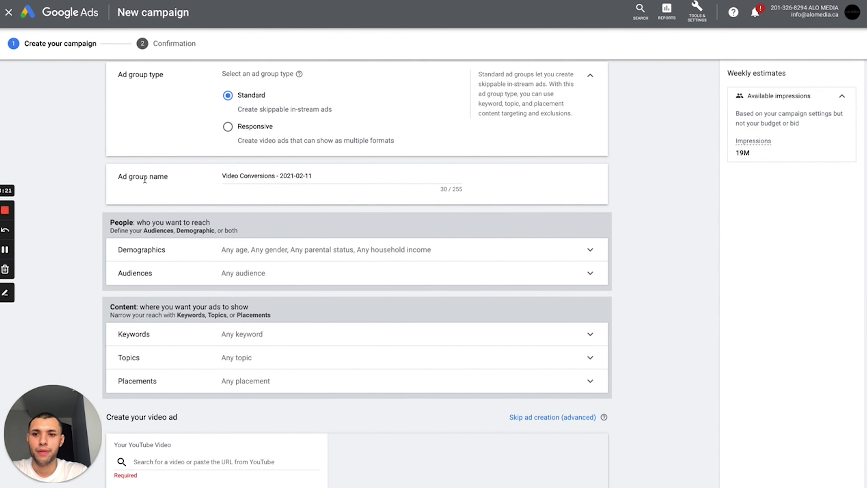
pyautogui.tripleClick(238, 174)
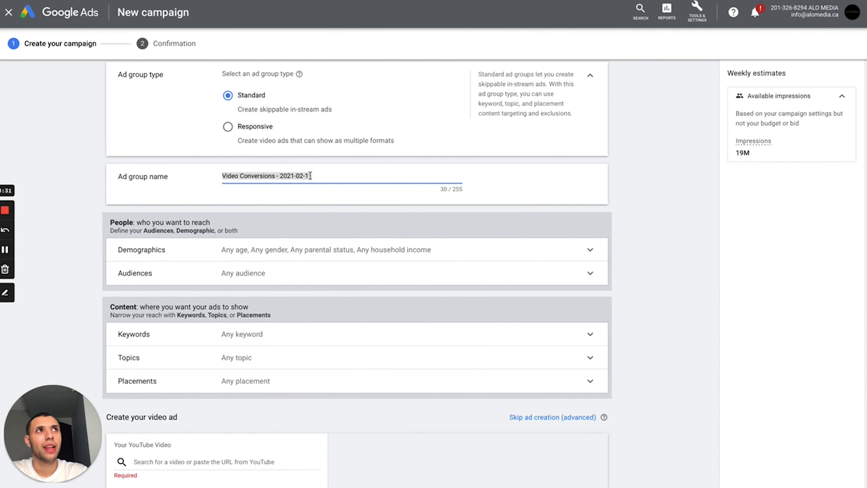
pyautogui.write('Parents')
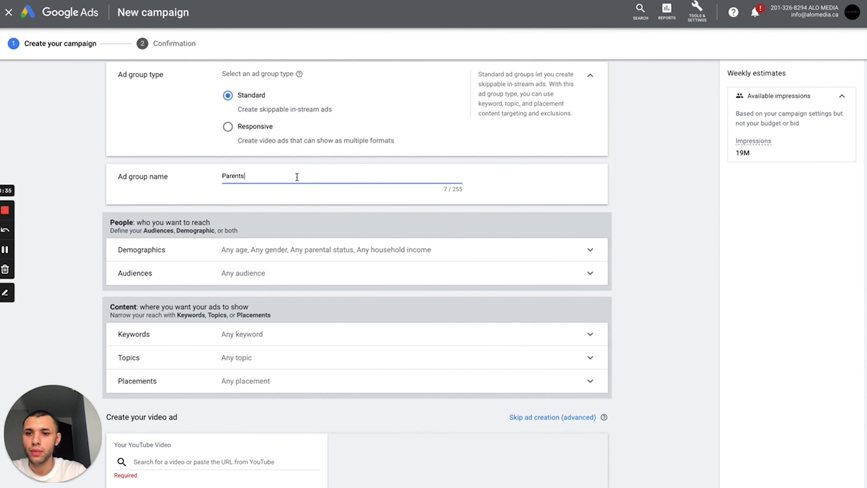
pyautogui.click(63, 209)
# Step: Exclude the Male gender and the 18 - 24, 55 - 64 and 65+ age ranges from the ad group's demographic targeting
pyautogui.scroll(-3, 333, 280)
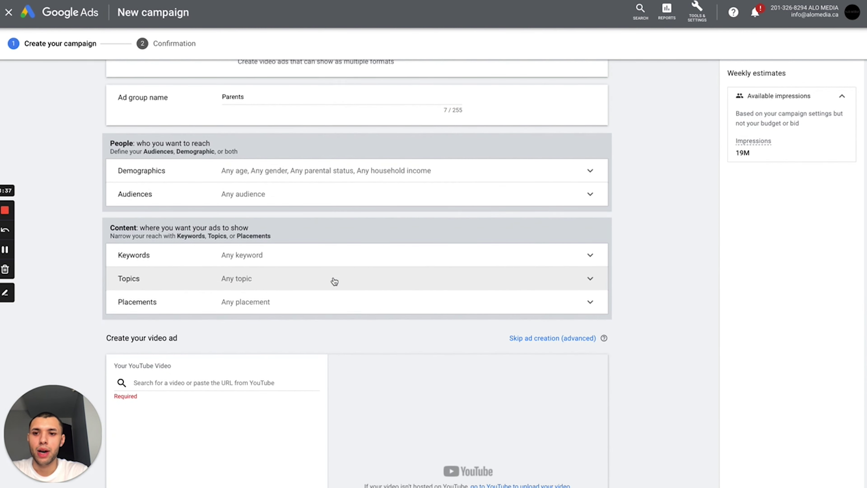
pyautogui.click(357, 171)
pyautogui.scroll(-2, 273, 218)
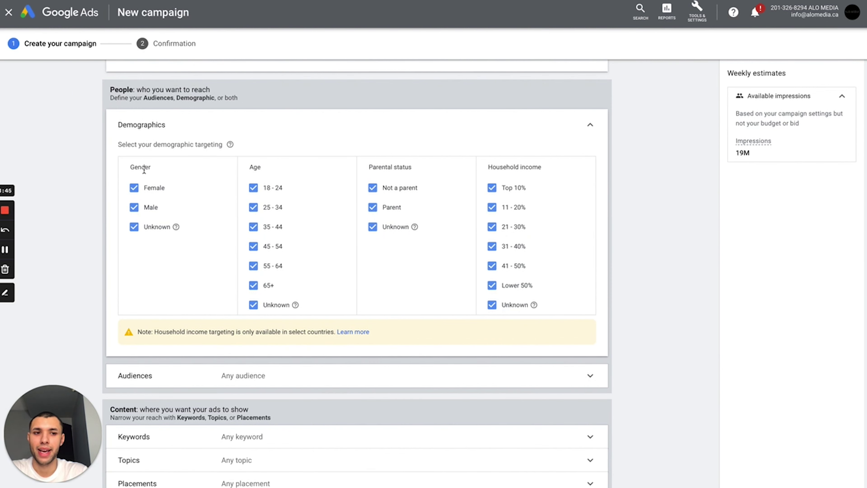
pyautogui.click(140, 209)
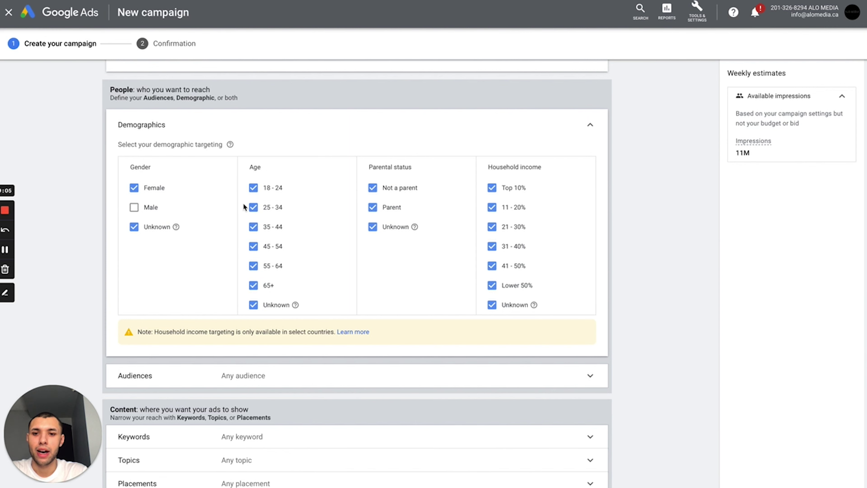
pyautogui.click(254, 188)
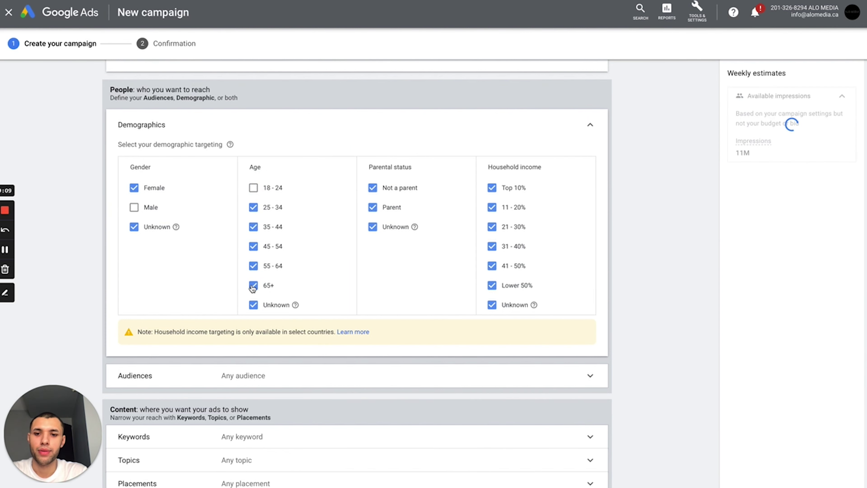
pyautogui.click(253, 267)
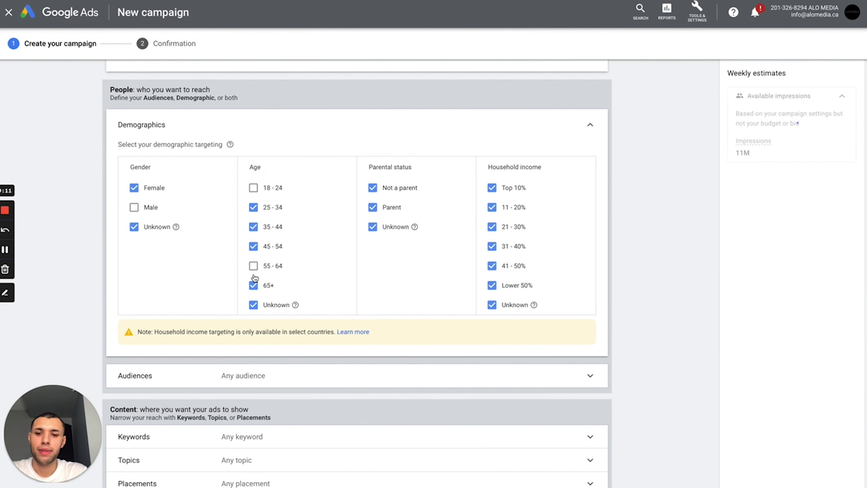
pyautogui.click(253, 286)
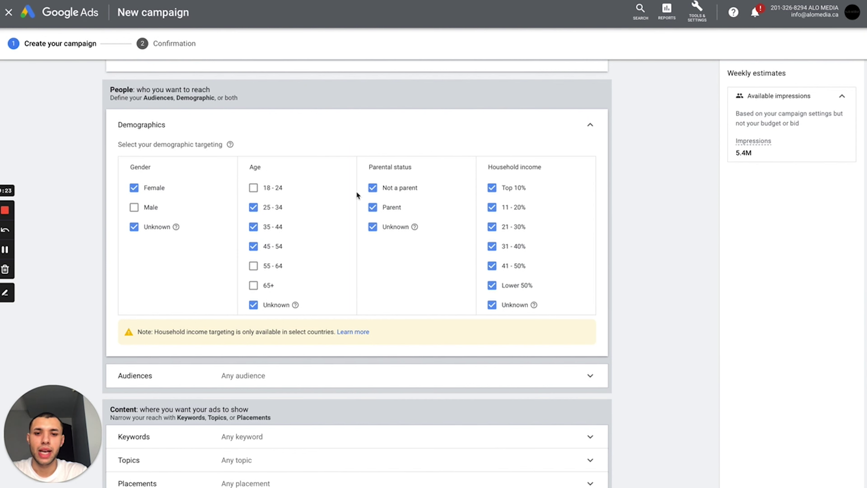
# Step: Restrict parental status to Parent by excluding Not a parent and Unknown, and close the demographics settings
pyautogui.click(373, 187)
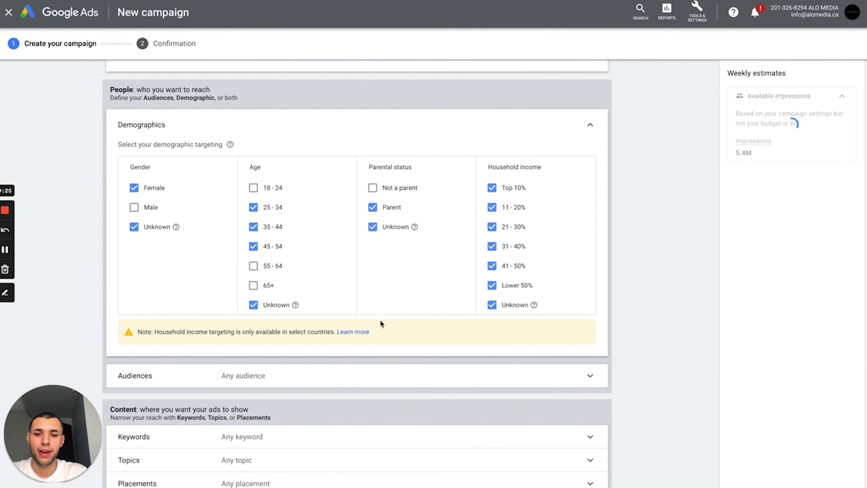
pyautogui.click(372, 227)
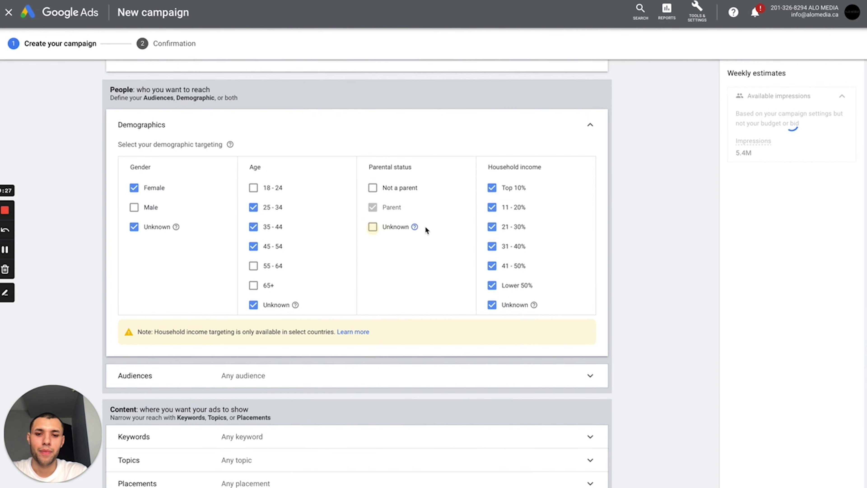
pyautogui.scroll(-1, 431, 245)
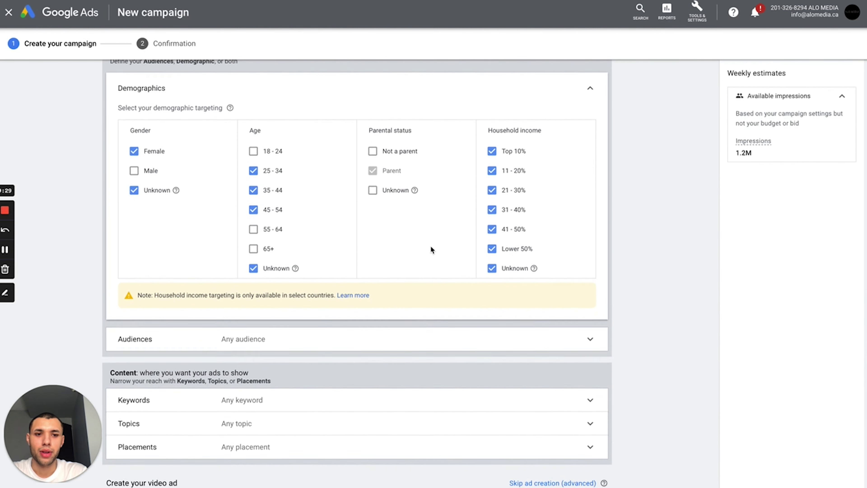
pyautogui.moveTo(390, 171)
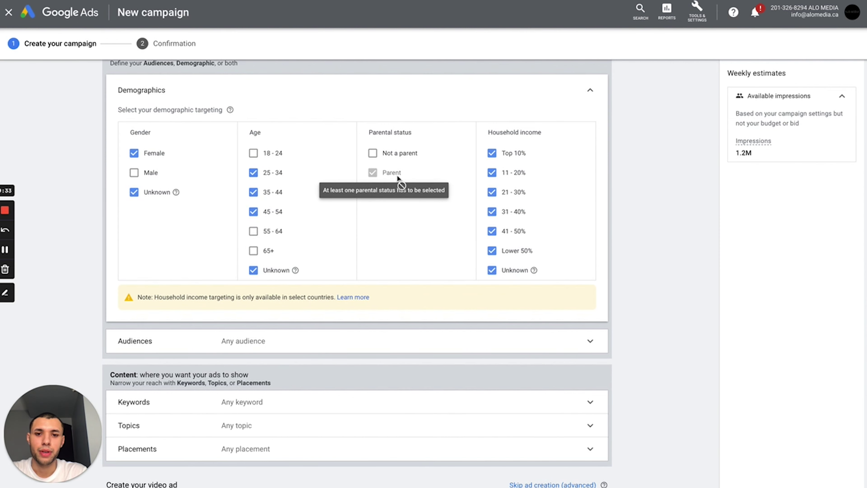
pyautogui.scroll(-1, 381, 245)
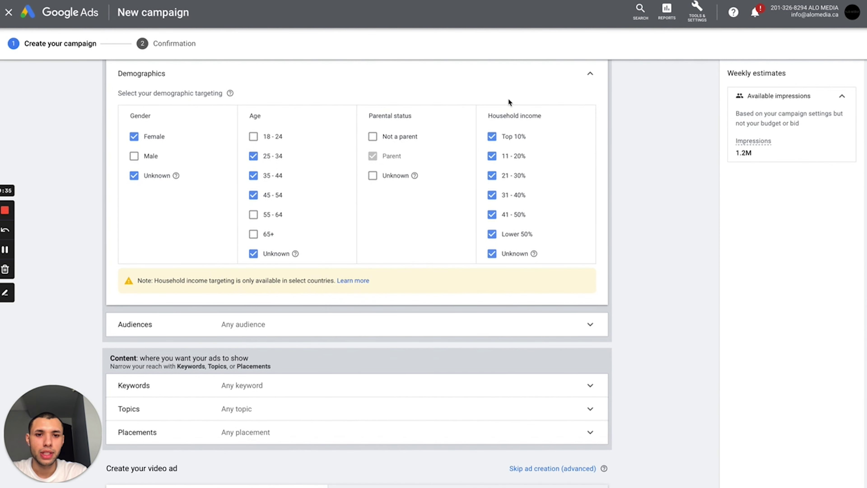
pyautogui.scroll(4, 506, 175)
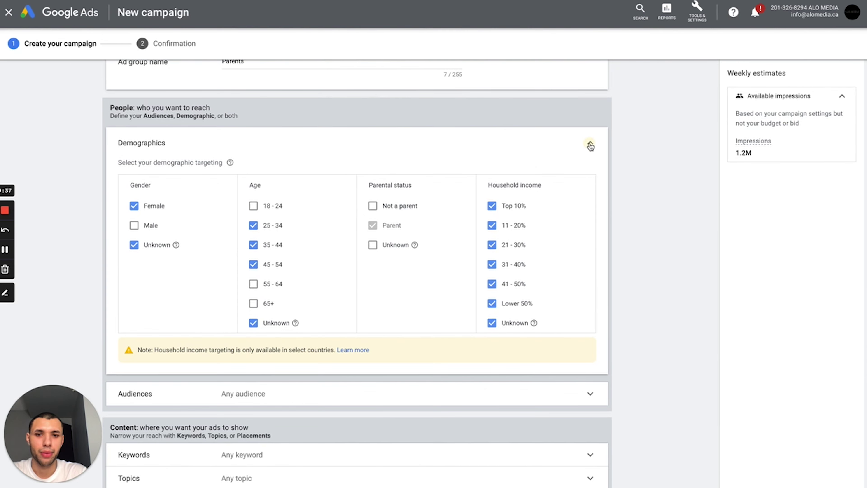
pyautogui.click(590, 144)
# Step: Open the ad group's audience targeting and examine the list of suggested audiences
pyautogui.scroll(-1, 427, 183)
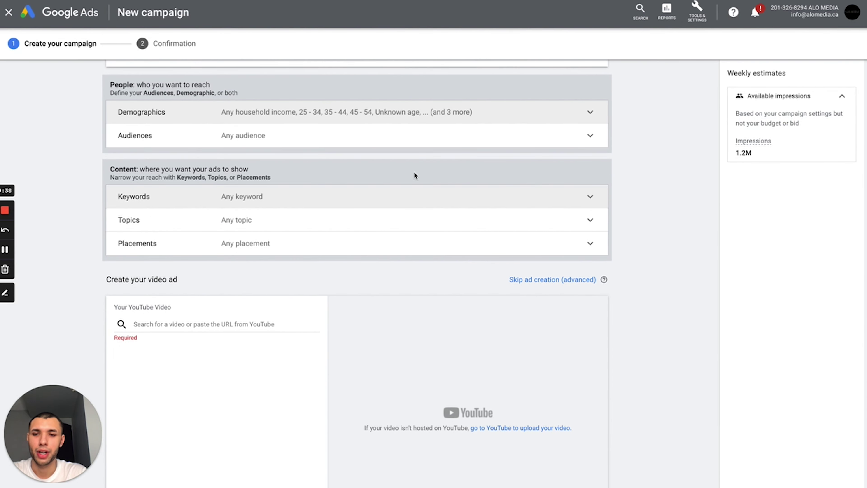
pyautogui.click(337, 136)
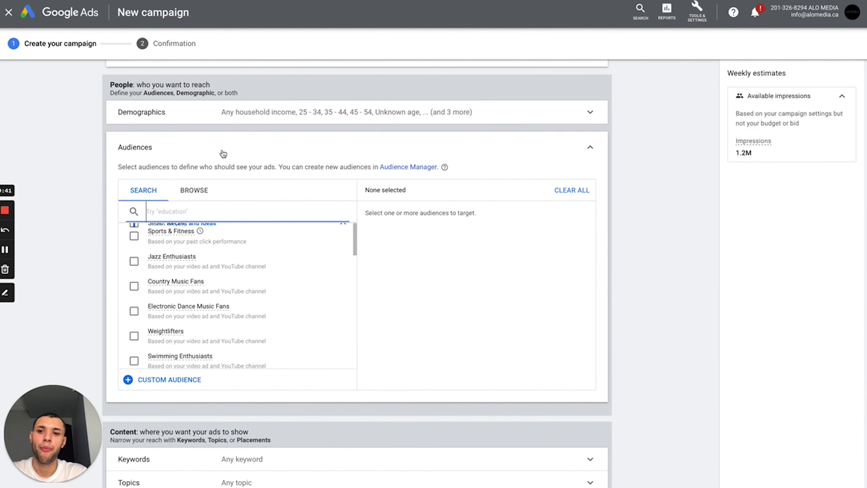
pyautogui.scroll(1, 202, 276)
pyautogui.scroll(-1, 202, 276)
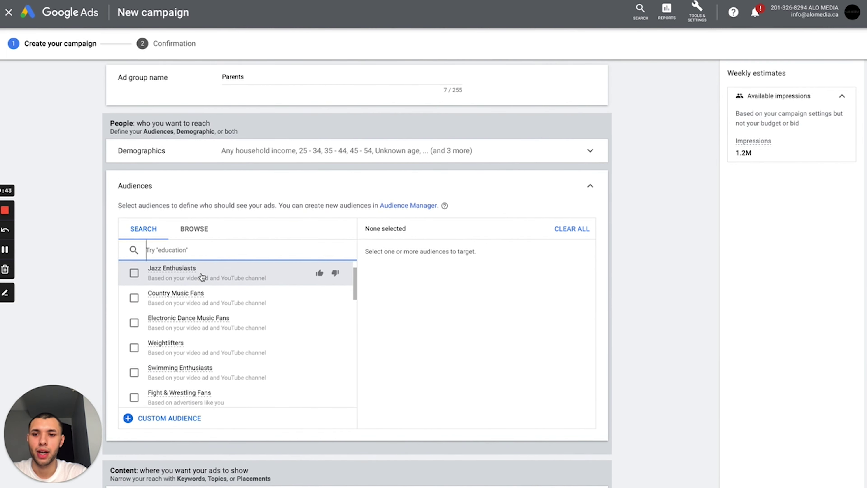
pyautogui.scroll(-3, 230, 226)
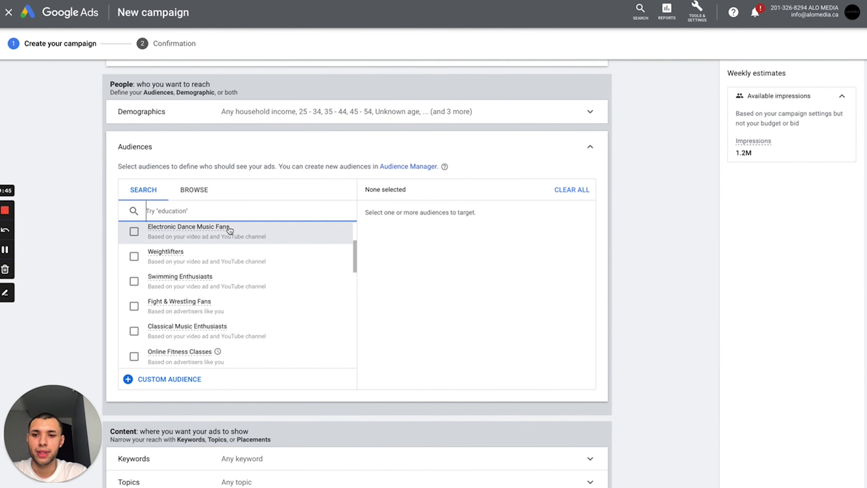
pyautogui.scroll(5, 248, 283)
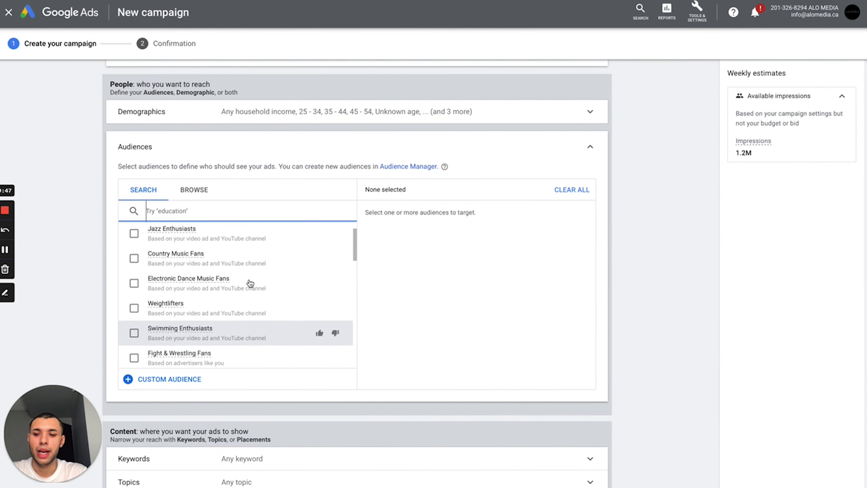
pyautogui.scroll(-3, 65, 275)
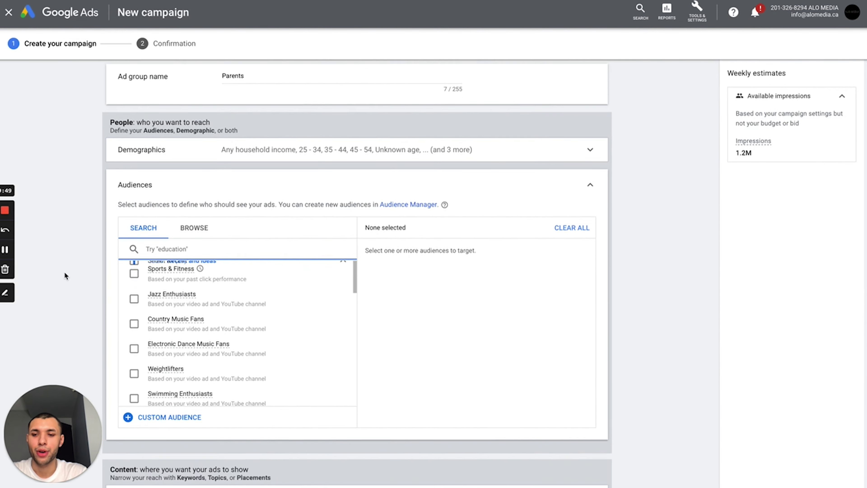
pyautogui.scroll(1, 219, 262)
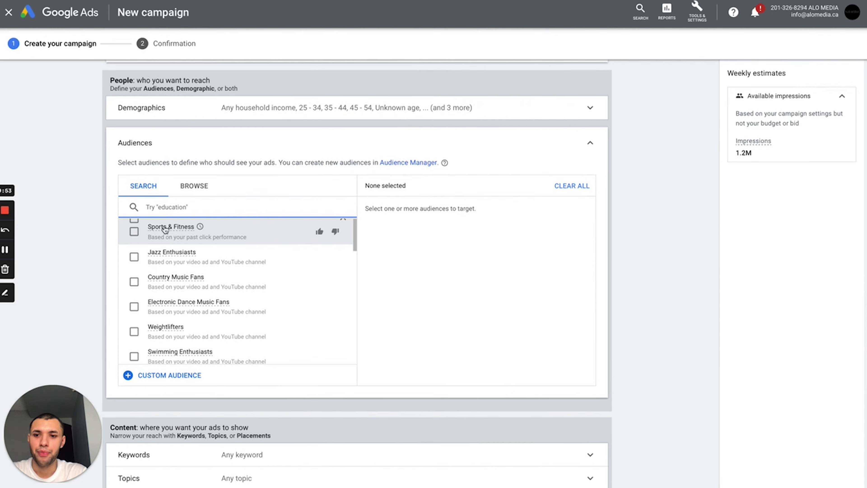
# Step: Search the audiences for Parents and target Parents of Preschoolers (4-5 years) and Parents of Grade-Schoolers (6-12 years)
pyautogui.click(194, 205)
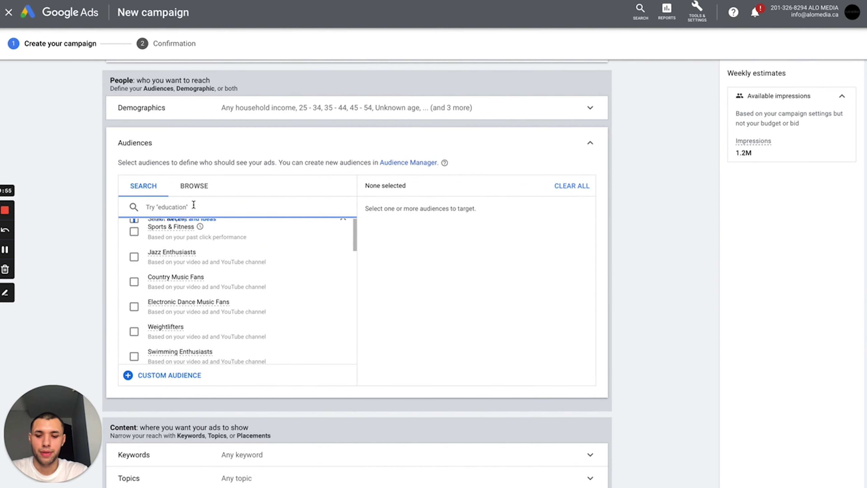
pyautogui.write('Paren')
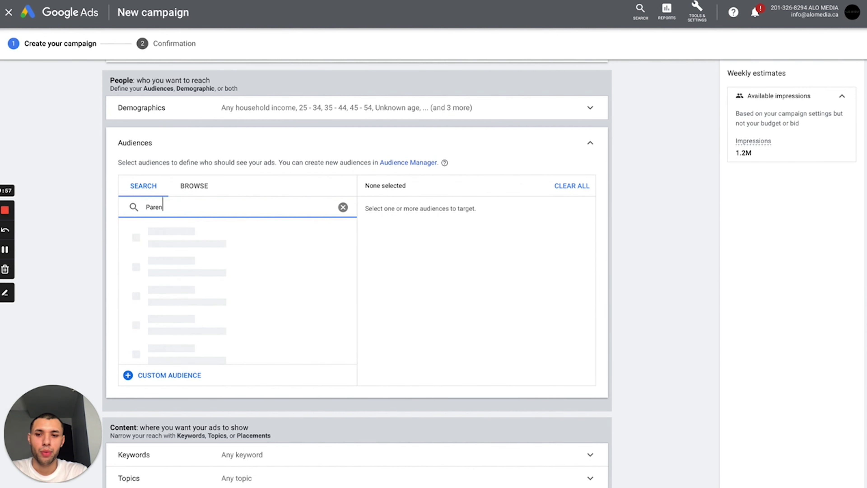
pyautogui.write('ts')
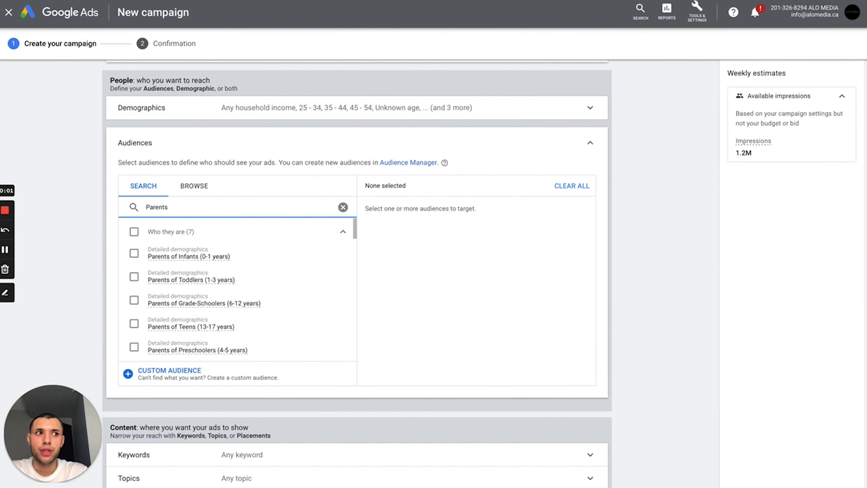
pyautogui.scroll(1, 156, 143)
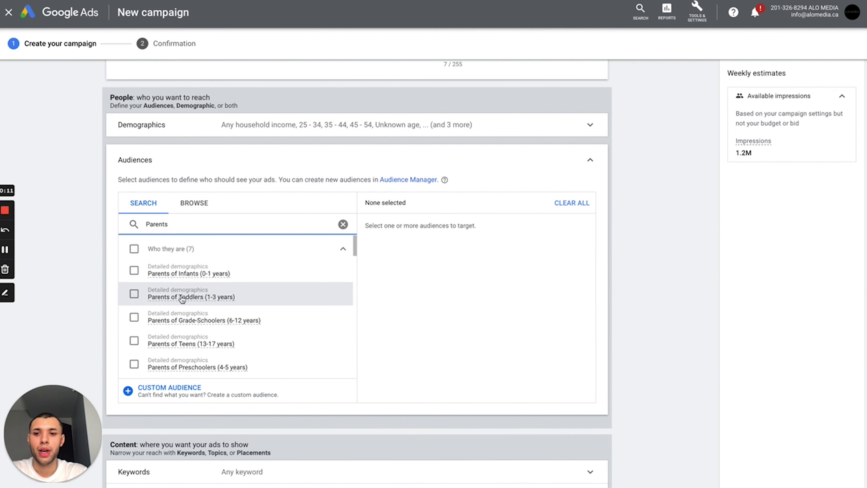
pyautogui.scroll(1, 252, 181)
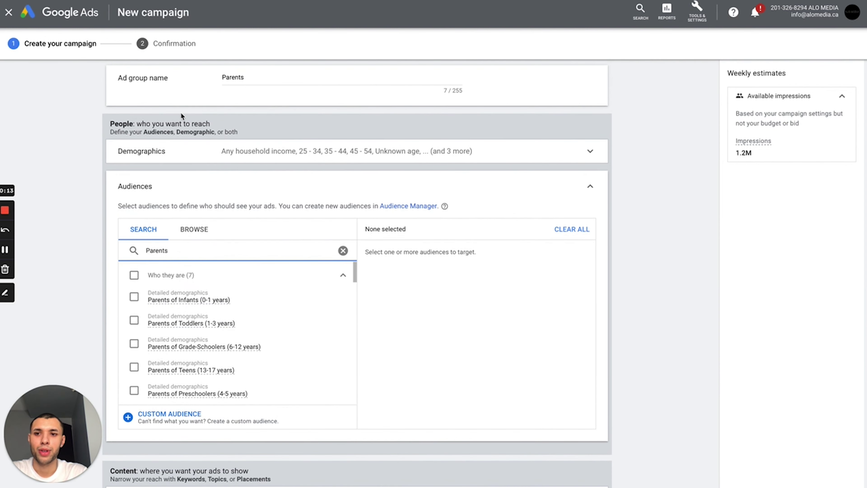
pyautogui.scroll(-2, 222, 205)
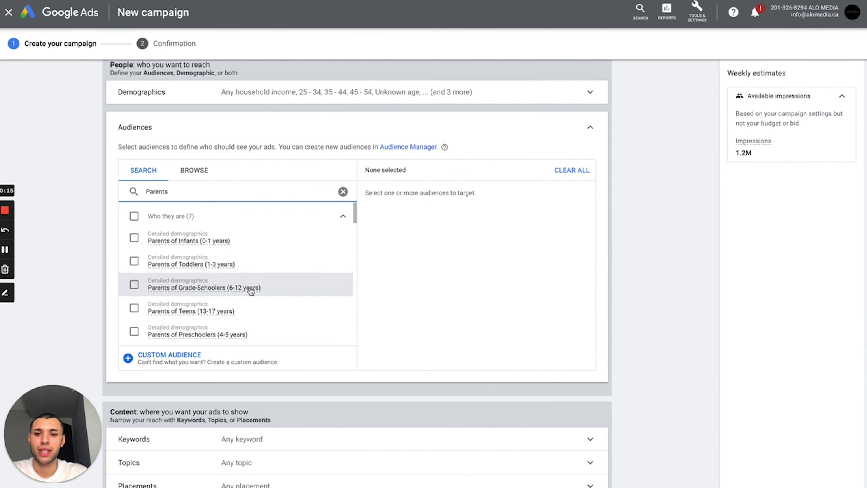
pyautogui.moveTo(245, 288)
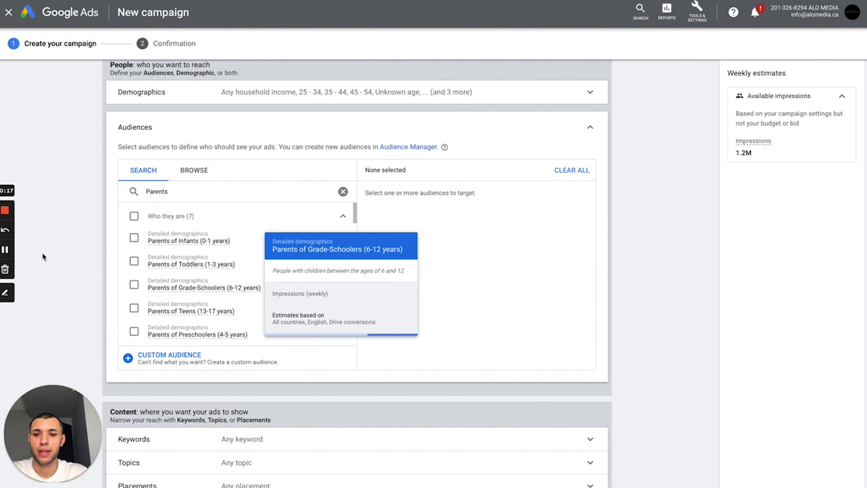
pyautogui.scroll(-1, 239, 287)
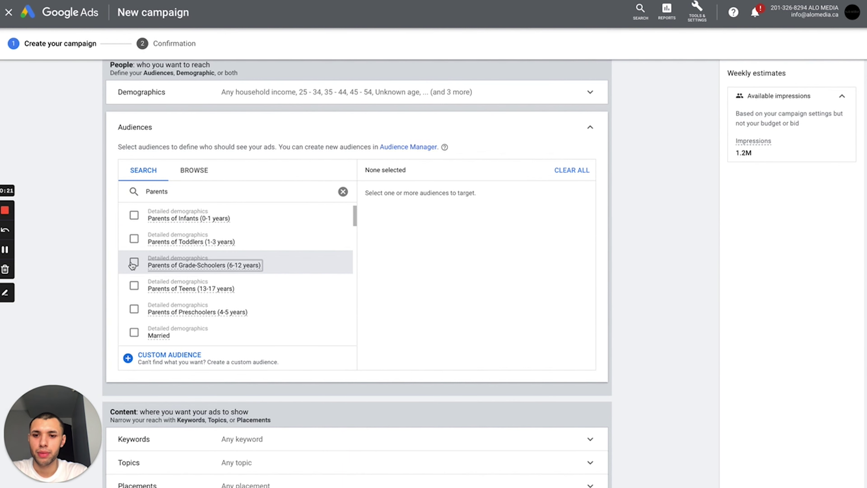
pyautogui.click(134, 308)
pyautogui.click(134, 262)
# Step: Search the audiences for Family Focused and add the Family-Focused affinity audience to the targeting
pyautogui.click(343, 192)
pyautogui.write('t')
pyautogui.press('BackSpace')
pyautogui.write('Ch')
pyautogui.press('BackSpace')
pyautogui.press('BackSpace')
pyautogui.write('Family F')
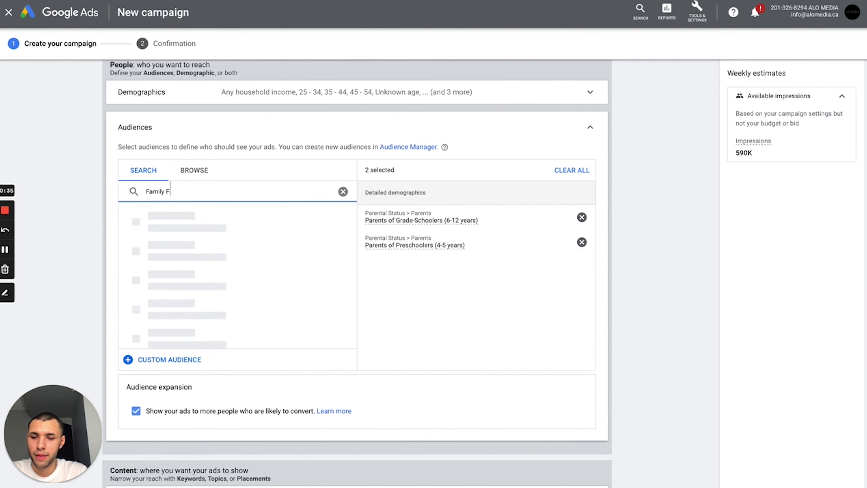
pyautogui.scroll(-5, 291, 269)
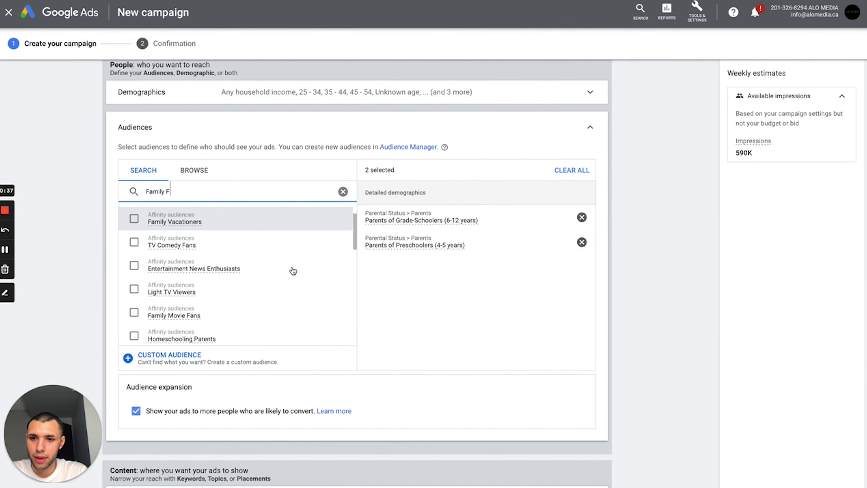
pyautogui.scroll(-10, 293, 271)
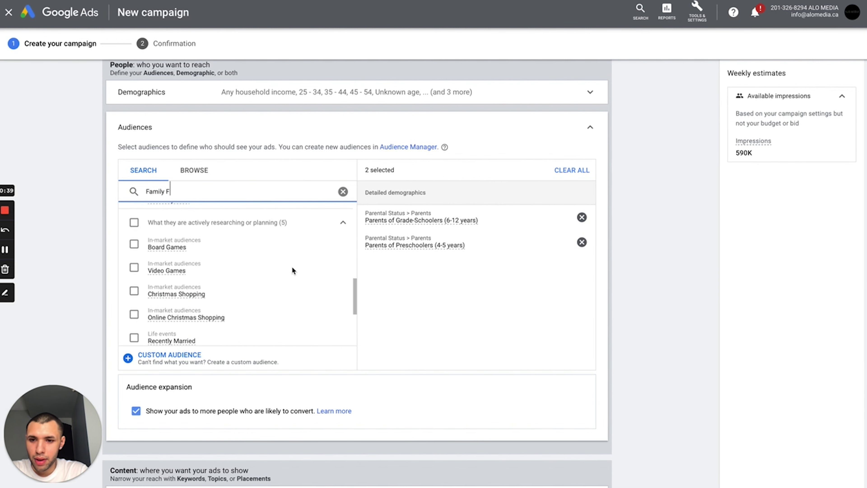
pyautogui.scroll(-3, 293, 271)
pyautogui.scroll(10, 292, 271)
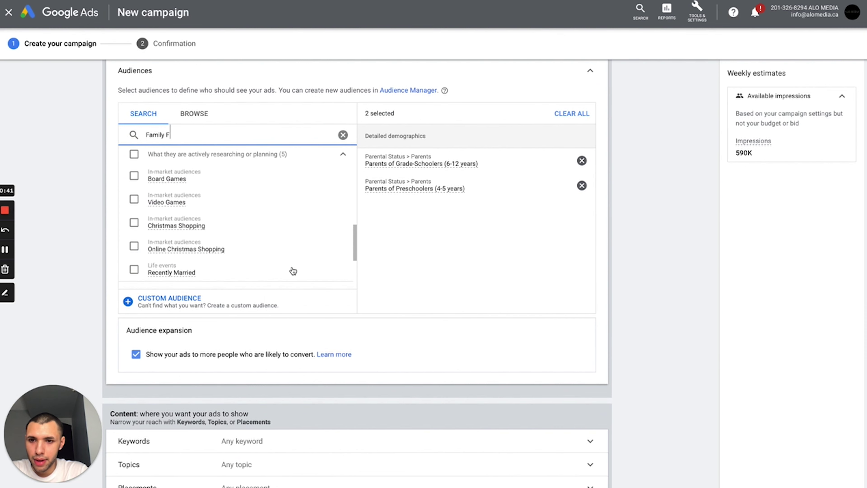
pyautogui.write('ocused')
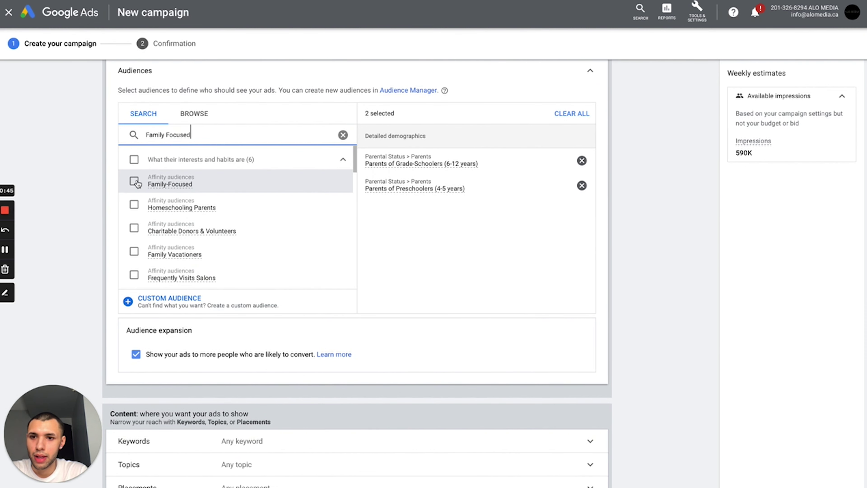
pyautogui.click(133, 181)
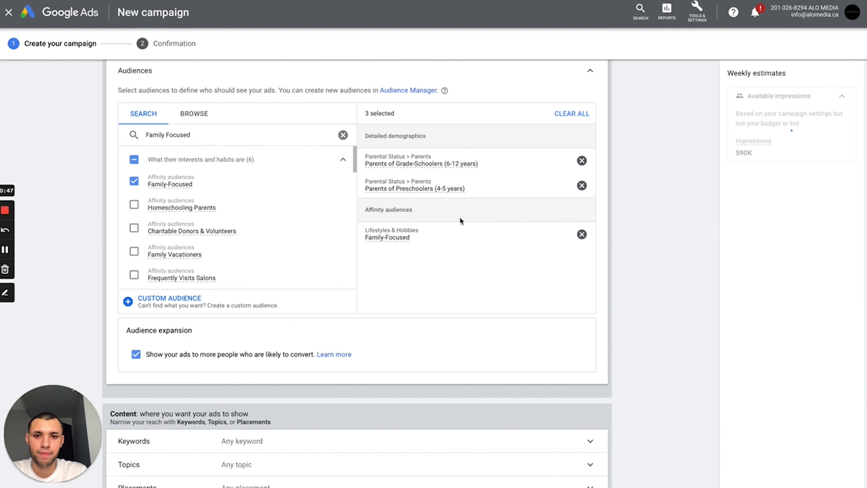
# Step: Copy the link of the Kids Virtual Martial Arts video from its YouTube page and use it as the campaign's video ad
pyautogui.scroll(1, 460, 217)
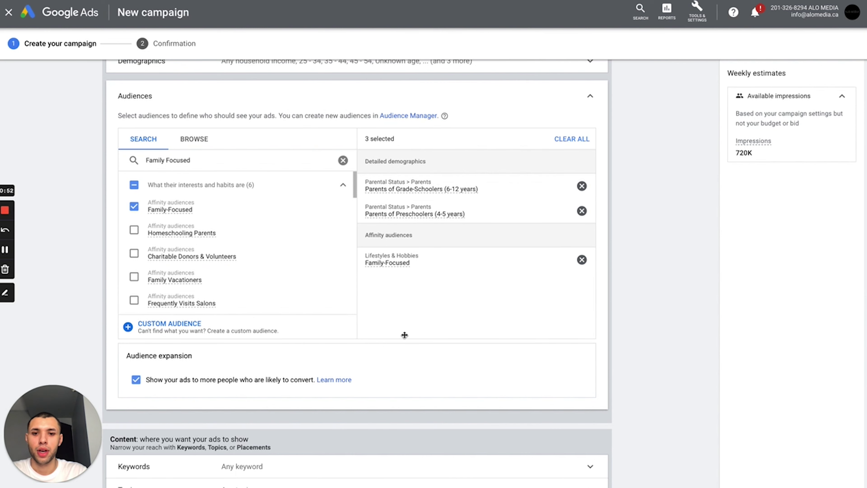
pyautogui.scroll(-2, 404, 334)
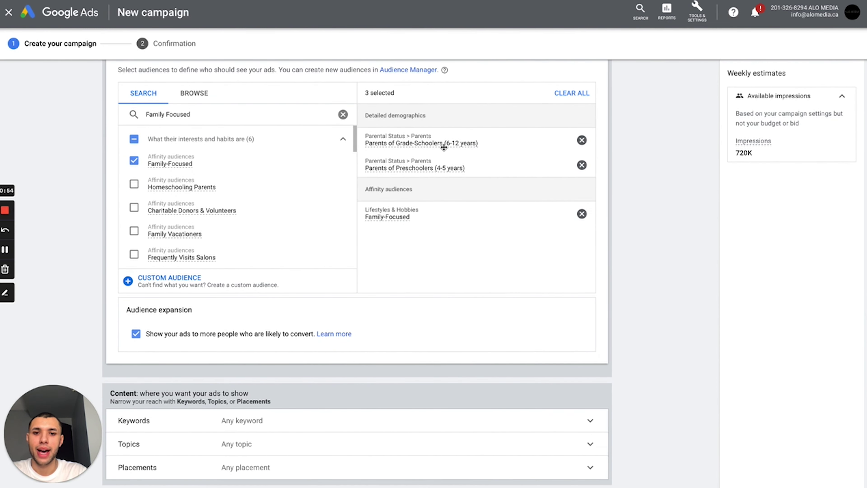
pyautogui.scroll(-1, 432, 304)
pyautogui.scroll(-3, 432, 304)
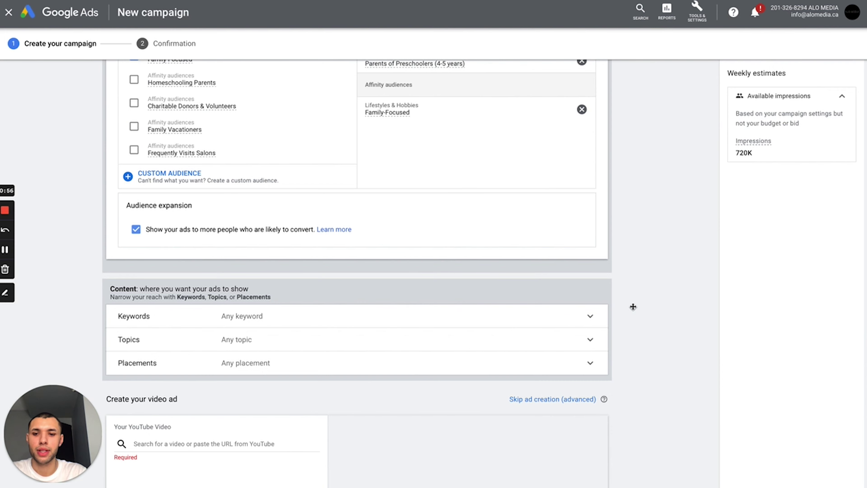
pyautogui.scroll(-2, 633, 304)
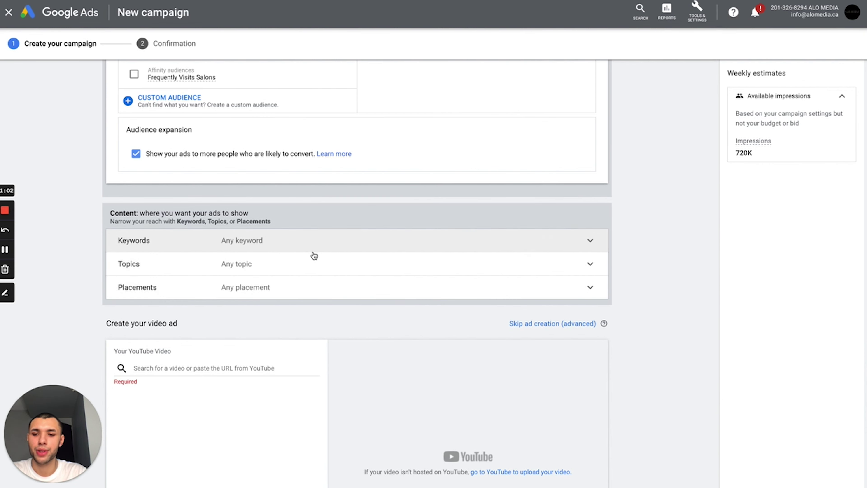
pyautogui.scroll(-4, 303, 278)
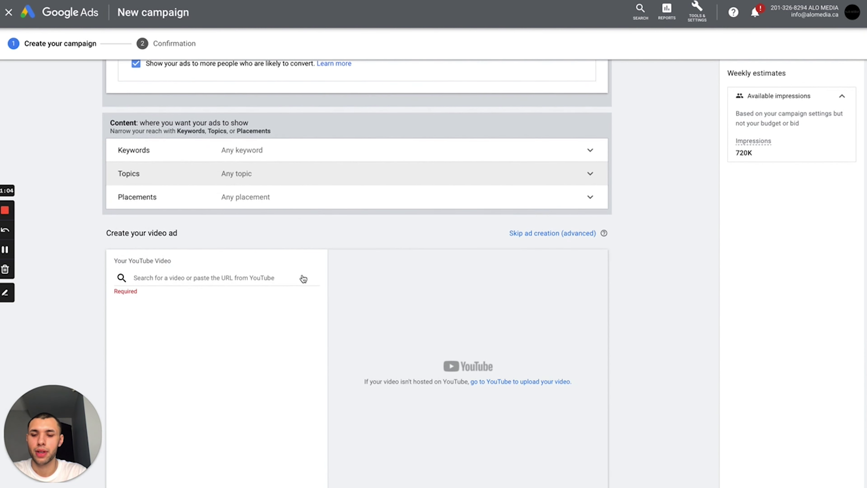
pyautogui.click(245, 228)
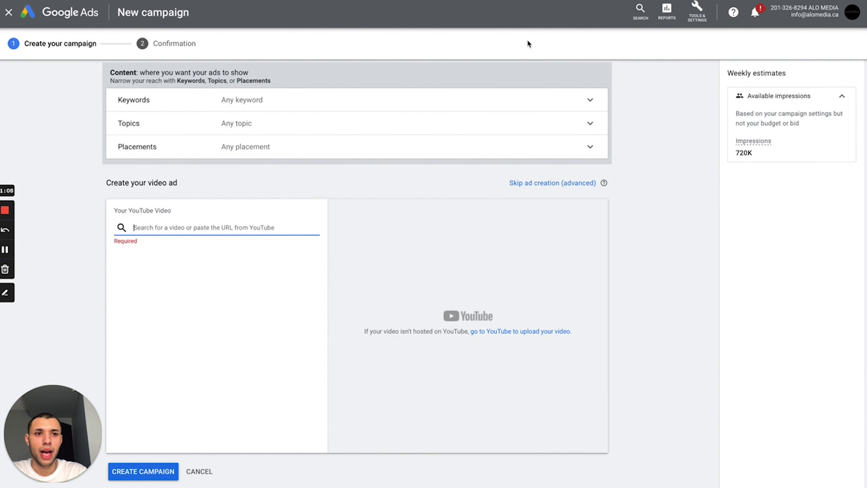
pyautogui.hotkey('ctrl', 'Tab')
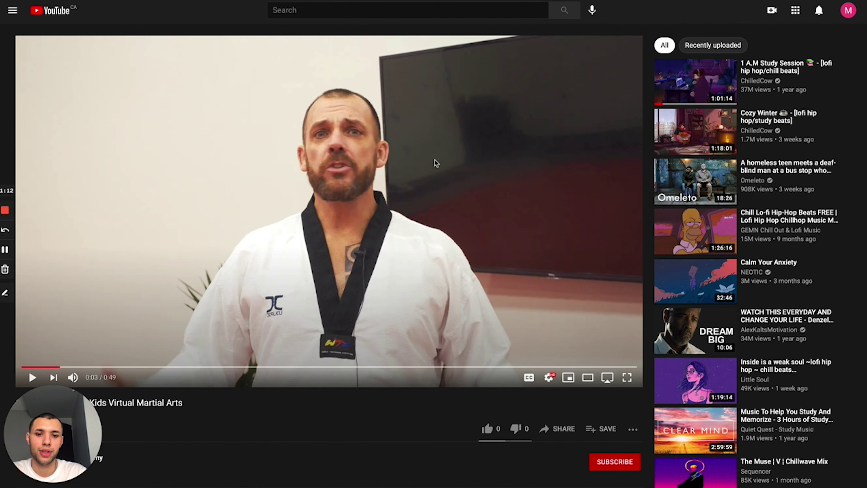
pyautogui.press('super+l')
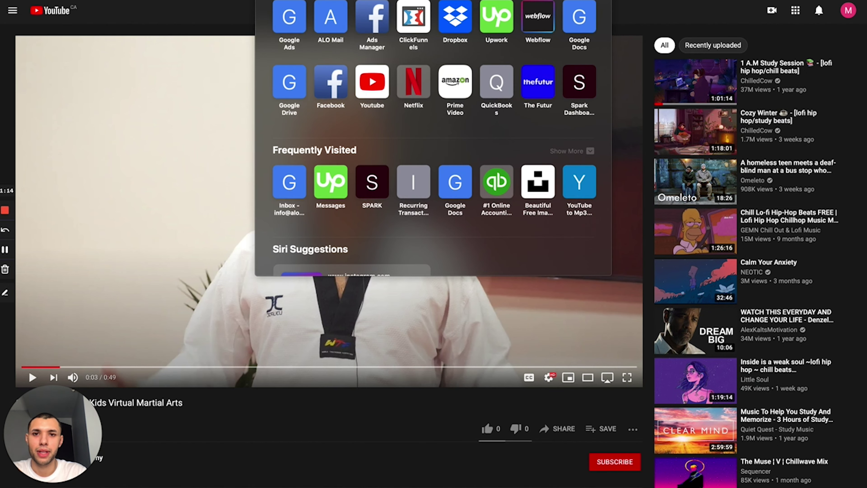
pyautogui.press('Escape')
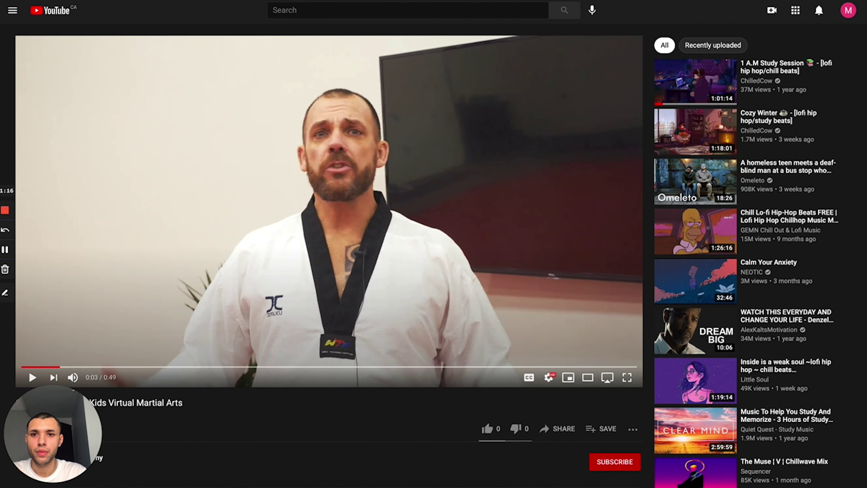
pyautogui.click(279, 1)
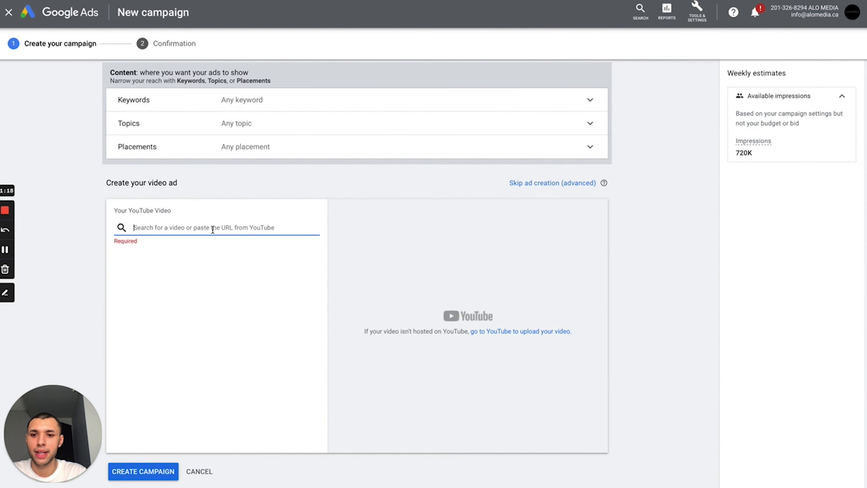
pyautogui.click(213, 228)
pyautogui.press('super+v')
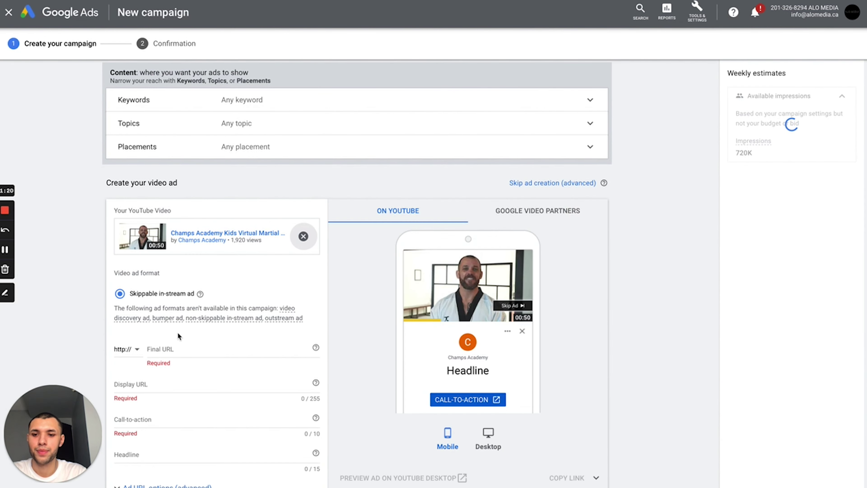
pyautogui.scroll(-3, 181, 338)
pyautogui.click(192, 271)
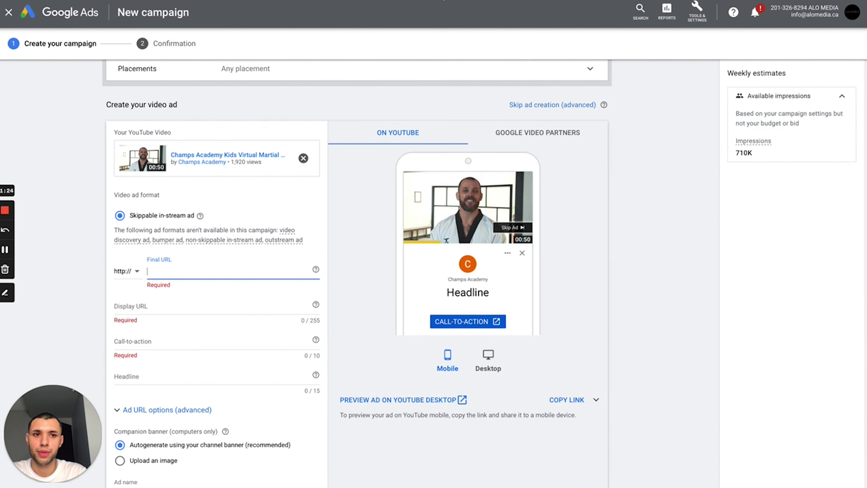
pyautogui.click(442, 0)
pyautogui.click(437, 0)
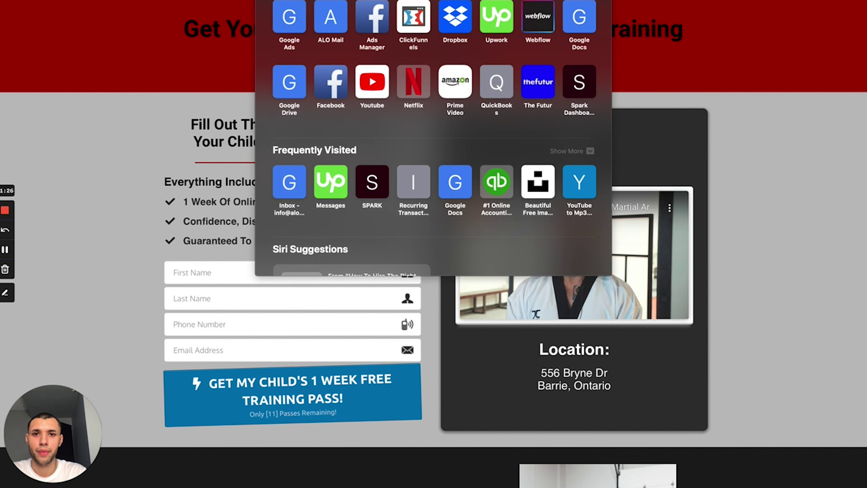
pyautogui.click(178, 86)
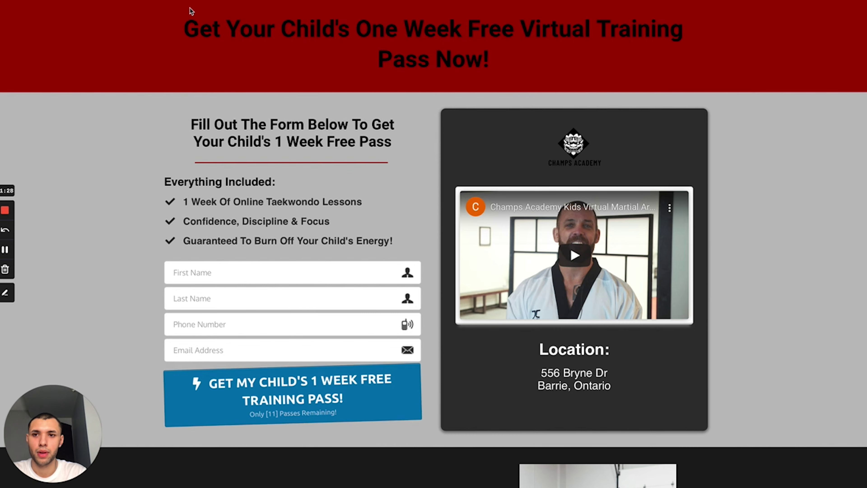
pyautogui.click(190, 0)
pyautogui.hotkey('ctrl', 'v')
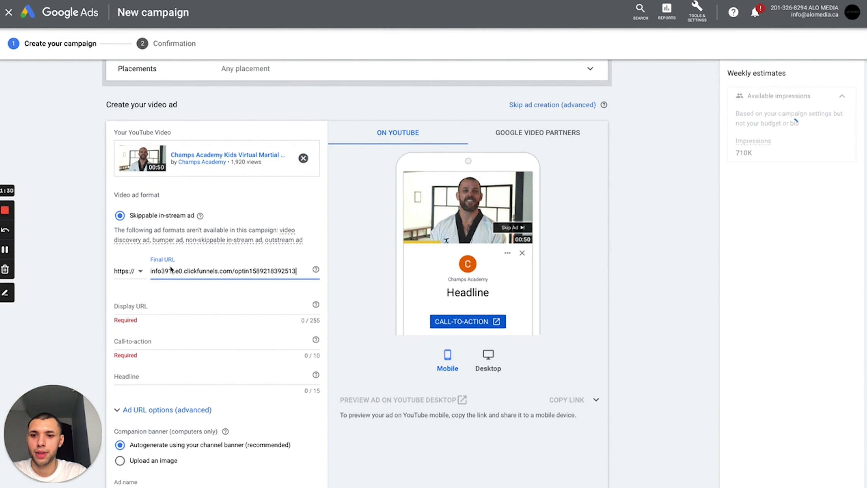
# Step: Set the ad's display URL to clickfunnels.com, matching the domain in the final URL
pyautogui.click(171, 308)
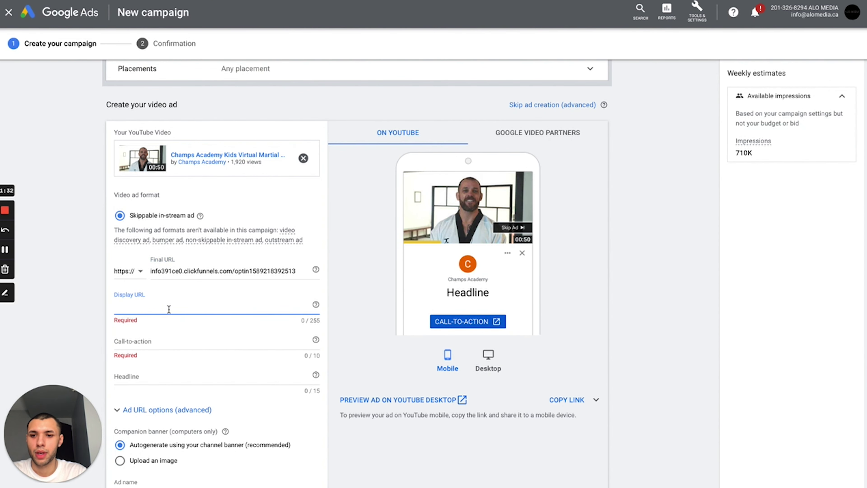
pyautogui.moveTo(150, 271); pyautogui.dragTo(299, 271)
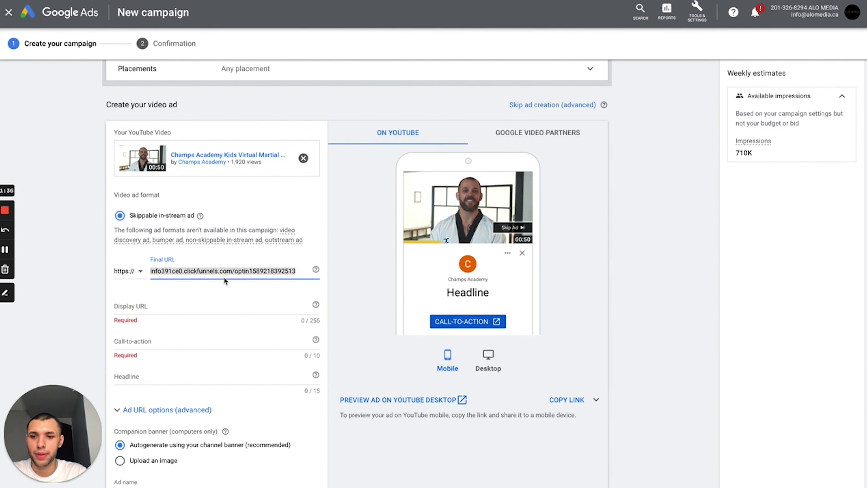
pyautogui.moveTo(184, 270)
pyautogui.mouseDown()
pyautogui.moveTo(233, 270)
pyautogui.moveTo(190, 273)
pyautogui.mouseUp()
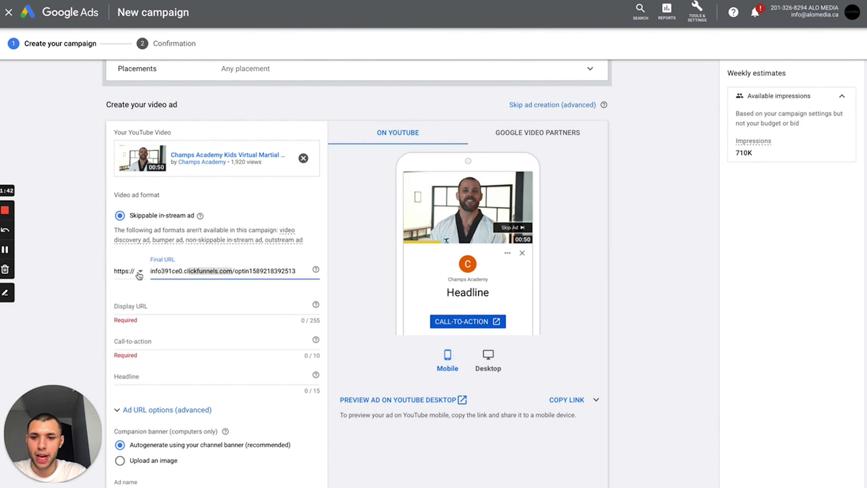
pyautogui.click(205, 304)
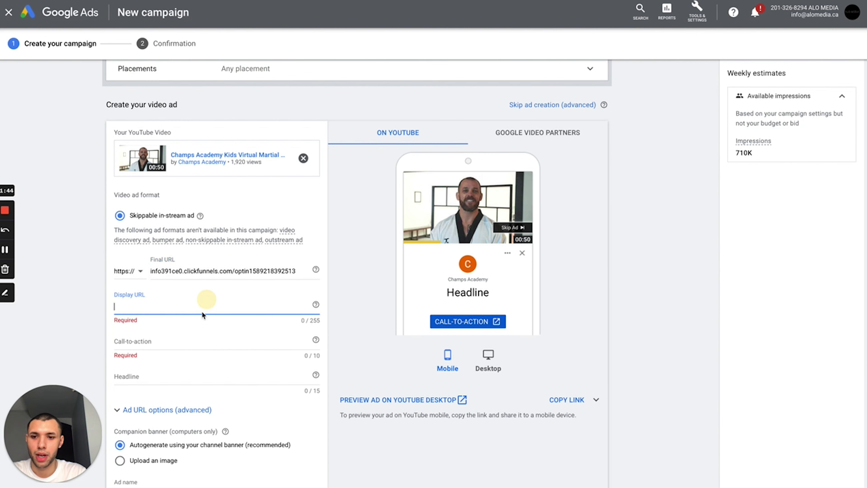
pyautogui.write('click')
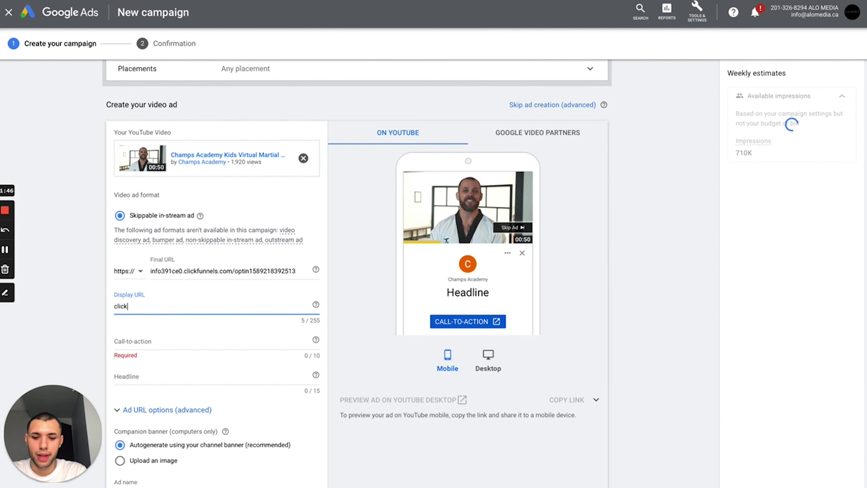
pyautogui.write('funnels')
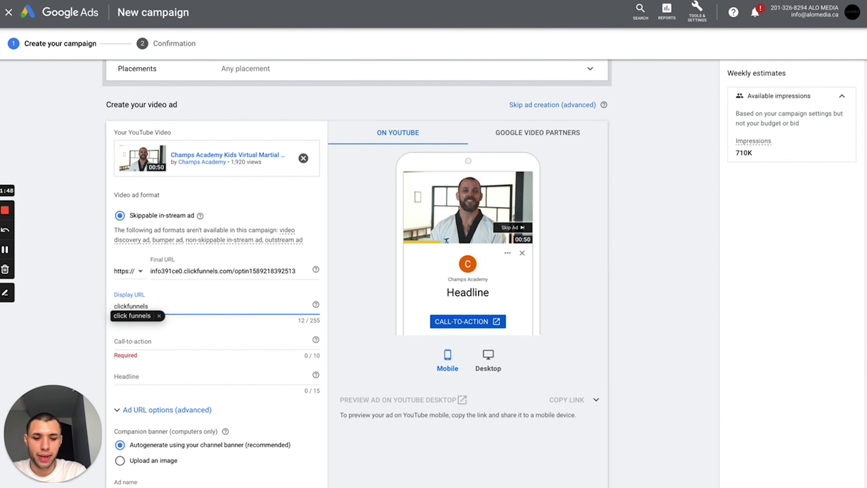
pyautogui.click(132, 315)
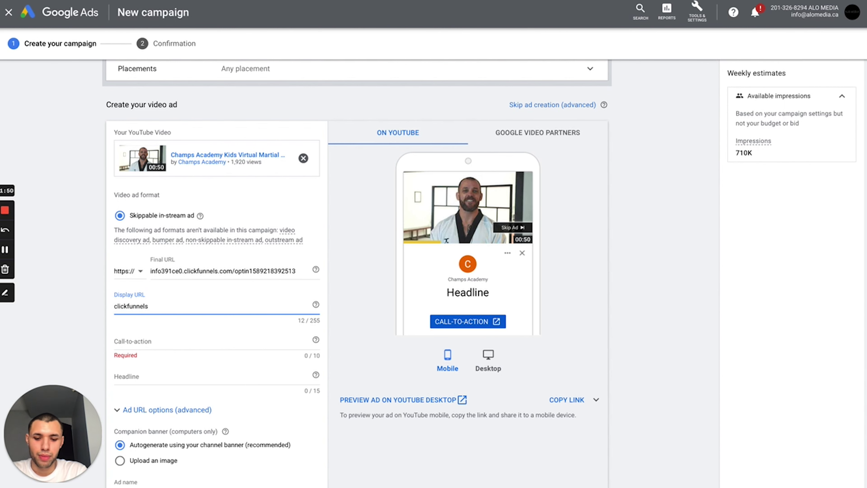
pyautogui.write('.com')
pyautogui.click(129, 306)
pyautogui.press('BackSpace')
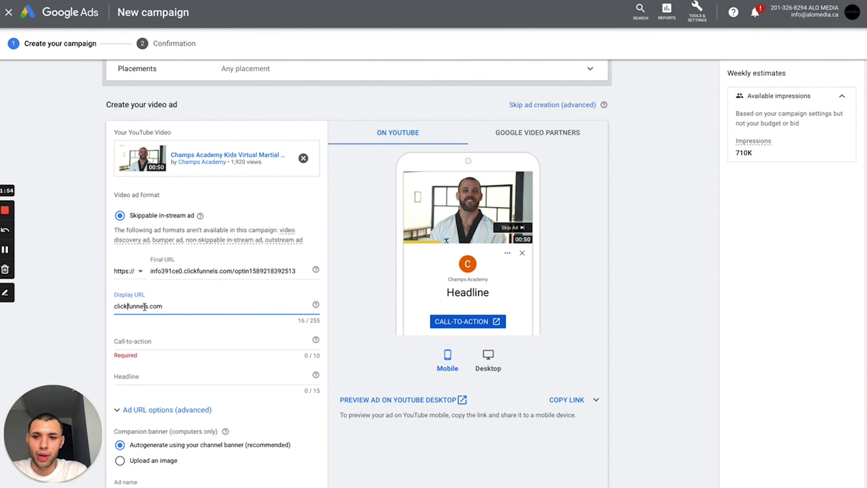
pyautogui.moveTo(150, 272); pyautogui.dragTo(189, 290)
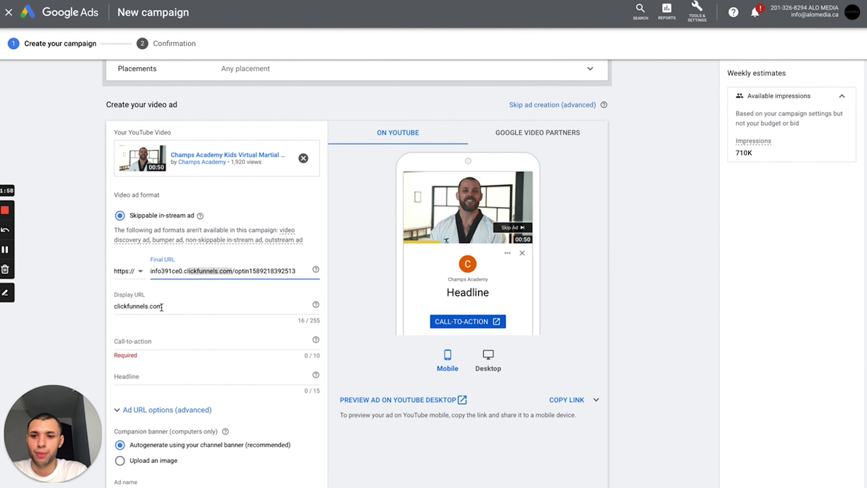
pyautogui.click(83, 312)
# Step: Set the ad's call-to-action text to LEARN MORE
pyautogui.click(130, 341)
pyautogui.scroll(-1, 130, 342)
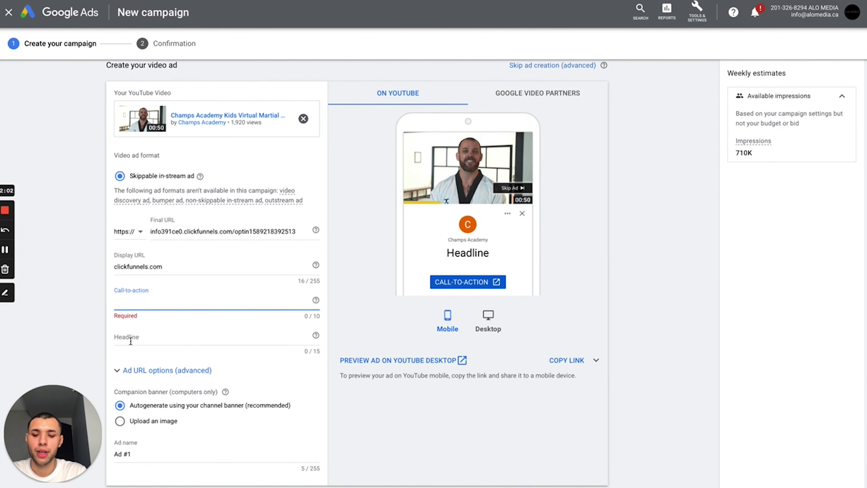
pyautogui.write('LEARN M')
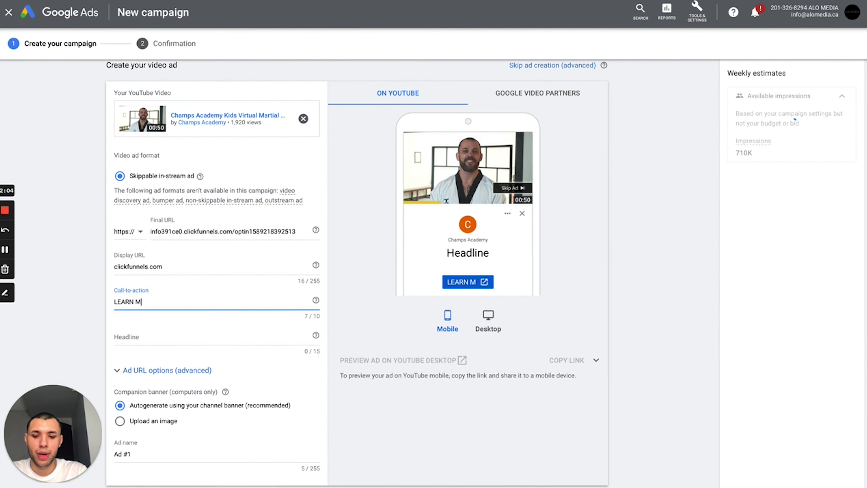
pyautogui.write('ORE')
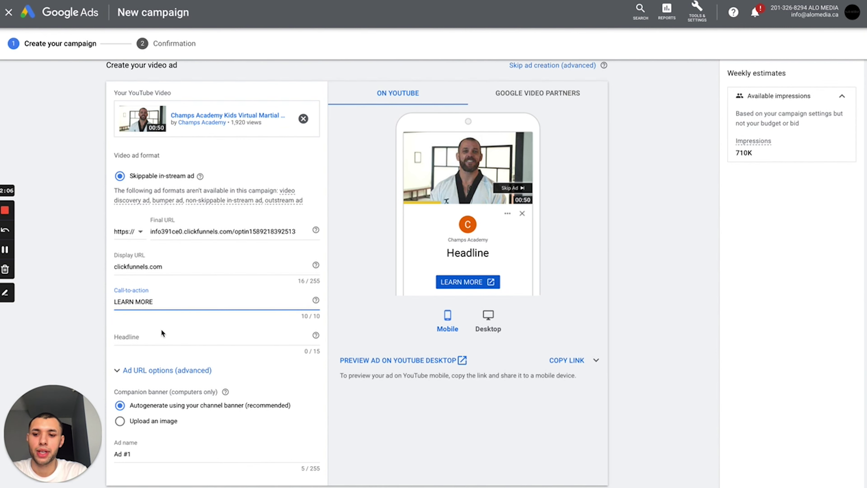
pyautogui.click(167, 333)
pyautogui.scroll(-1, 187, 319)
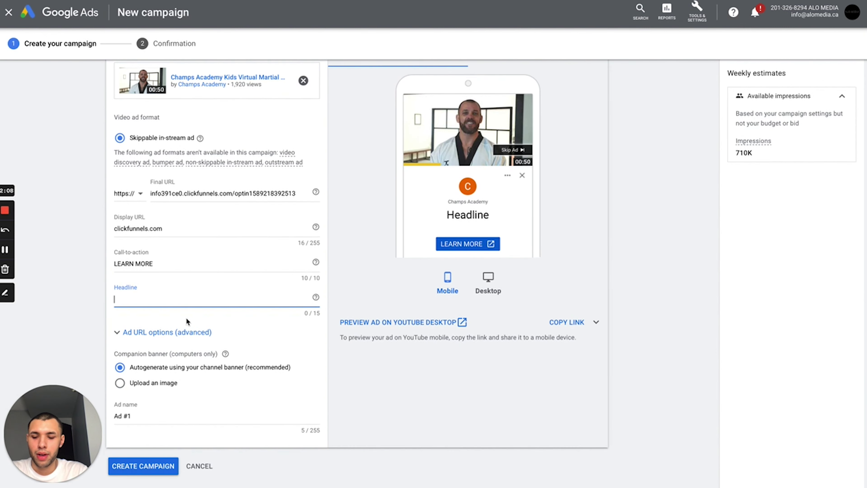
pyautogui.scroll(1, 186, 318)
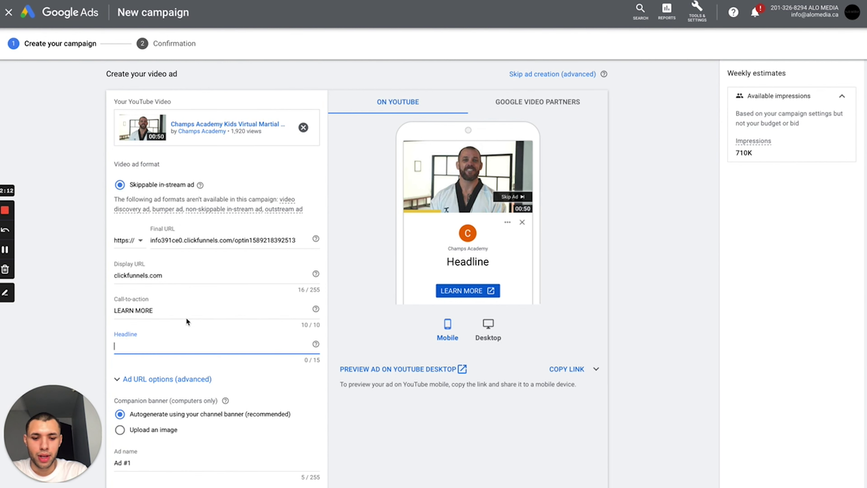
pyautogui.write('Kids Virtual')
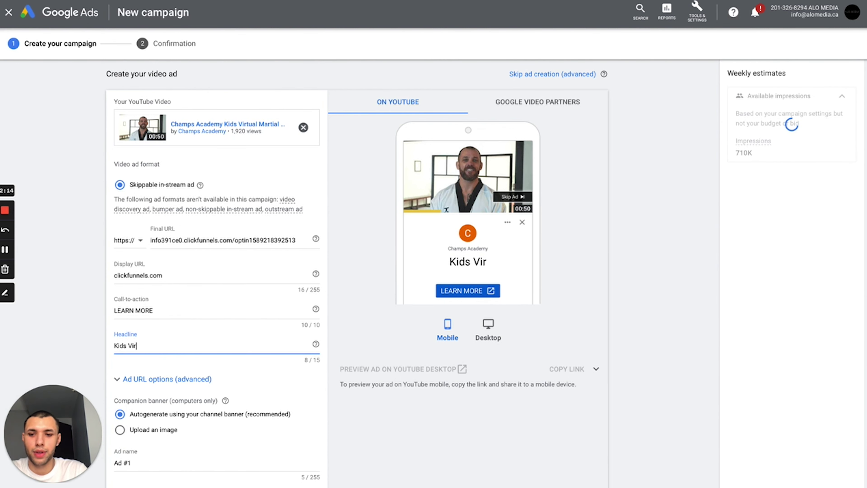
pyautogui.press('BackSpace')
pyautogui.press('BackSpace')
pyautogui.press('BackSpace')
pyautogui.press('BackSpace')
pyautogui.press('BackSpace')
pyautogui.press('BackSpace')
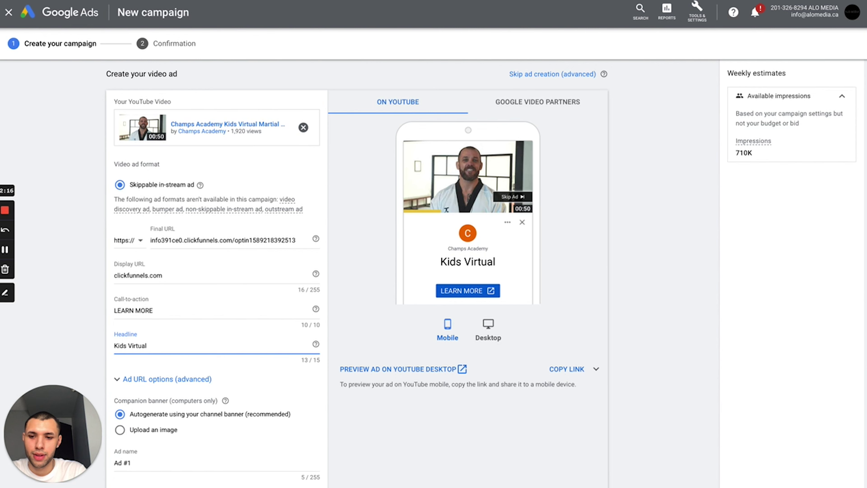
pyautogui.press('BackSpace')
pyautogui.press('BackSpace')
pyautogui.press('BackSpace')
pyautogui.press('BackSpace')
pyautogui.press('BackSpace')
pyautogui.press('BackSpace')
pyautogui.press('BackSpace')
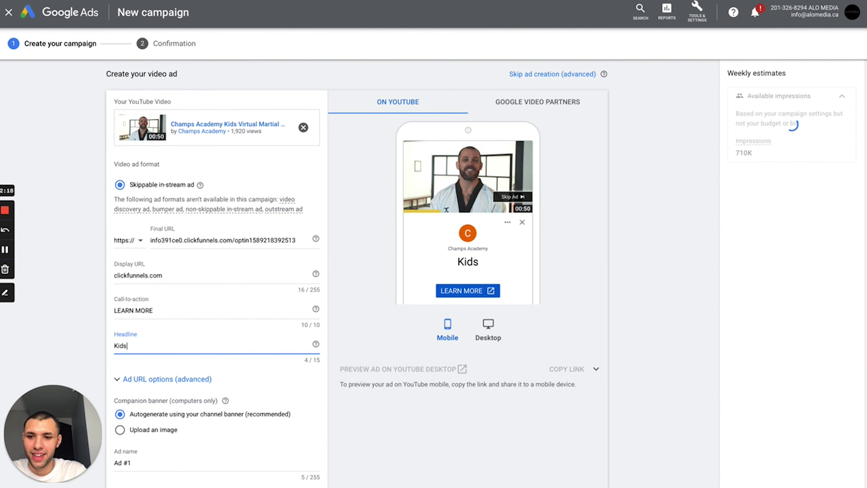
# Step: Set the video ad's headline to One Week Free
pyautogui.write('One W')
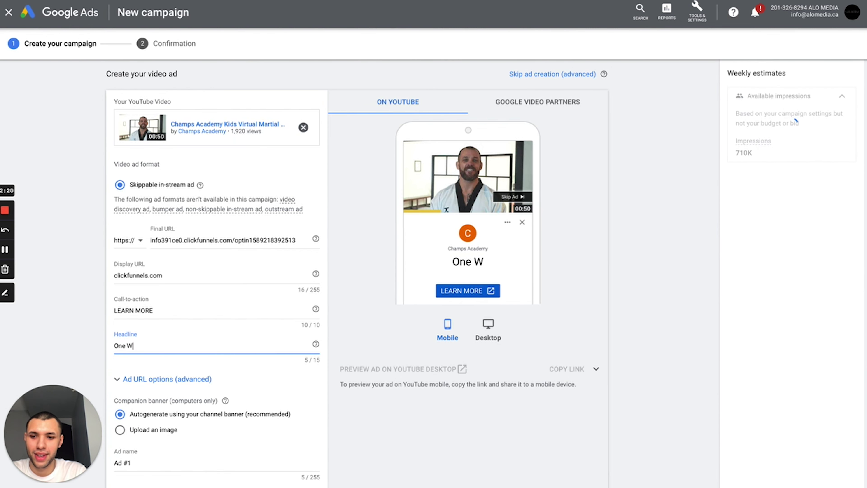
pyautogui.write('eek Free')
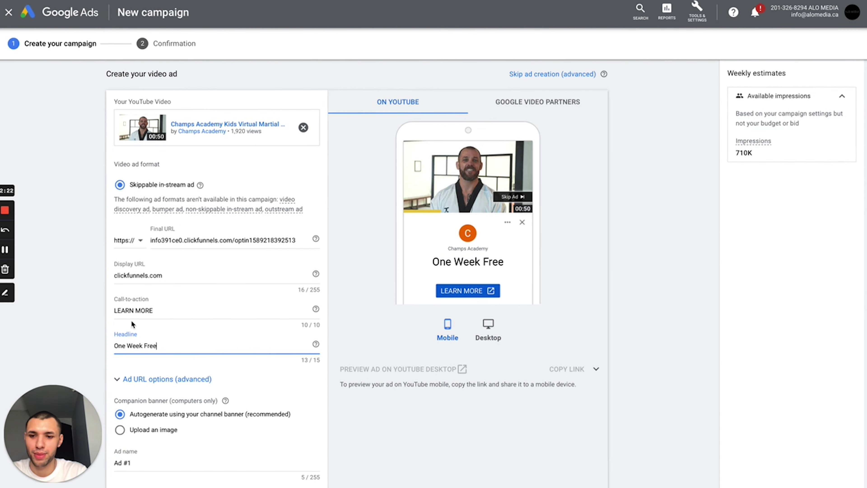
pyautogui.click(132, 320)
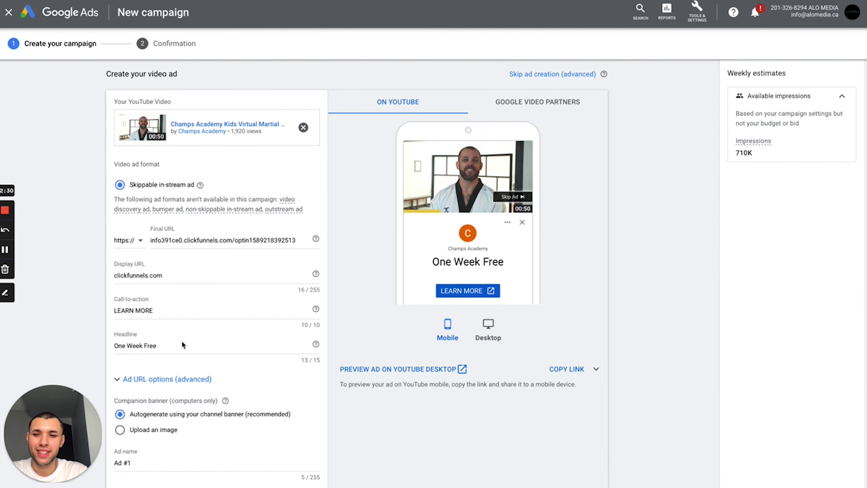
pyautogui.scroll(-1, 178, 342)
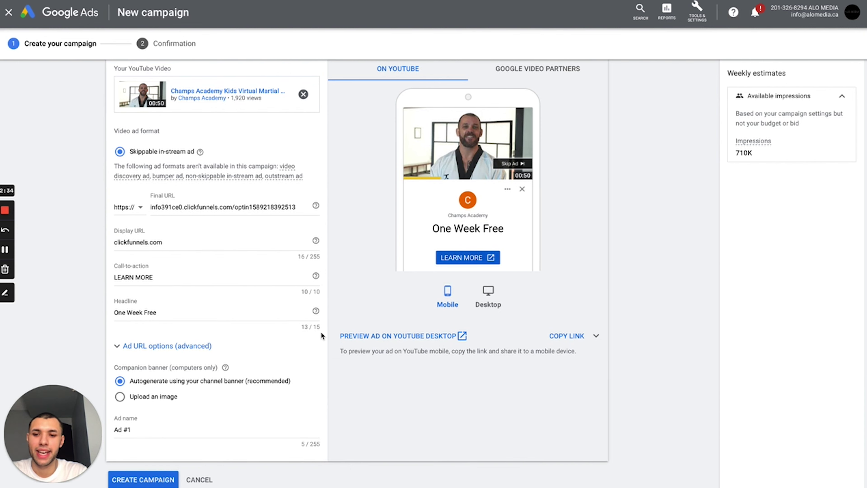
pyautogui.tripleClick(213, 314)
pyautogui.click(131, 313)
pyautogui.click(81, 308)
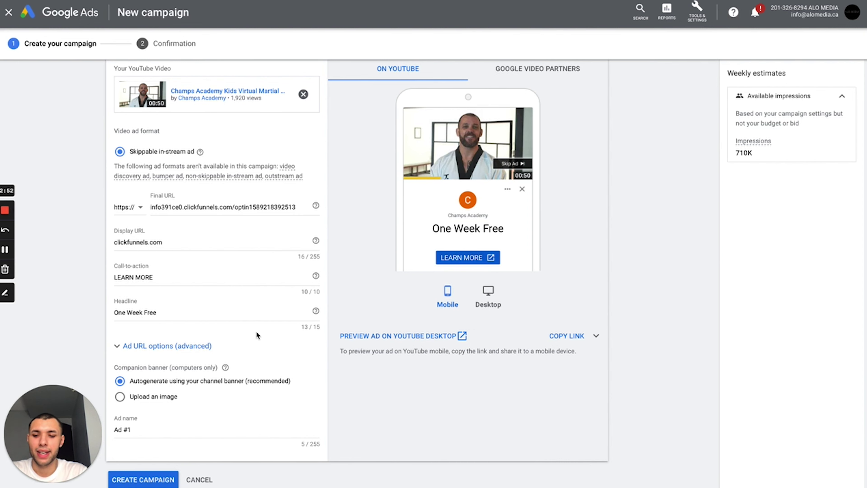
# Step: Name the ad One Week Free and submit the campaign for creation
pyautogui.scroll(-1, 147, 293)
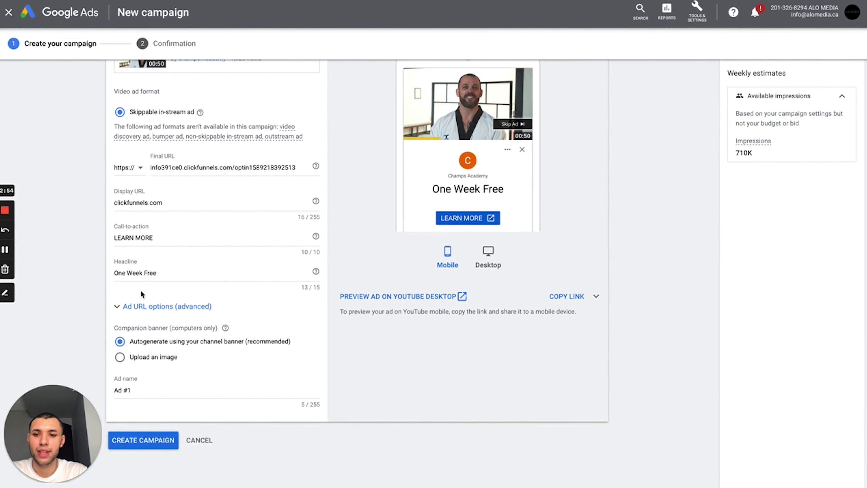
pyautogui.scroll(-1, 265, 323)
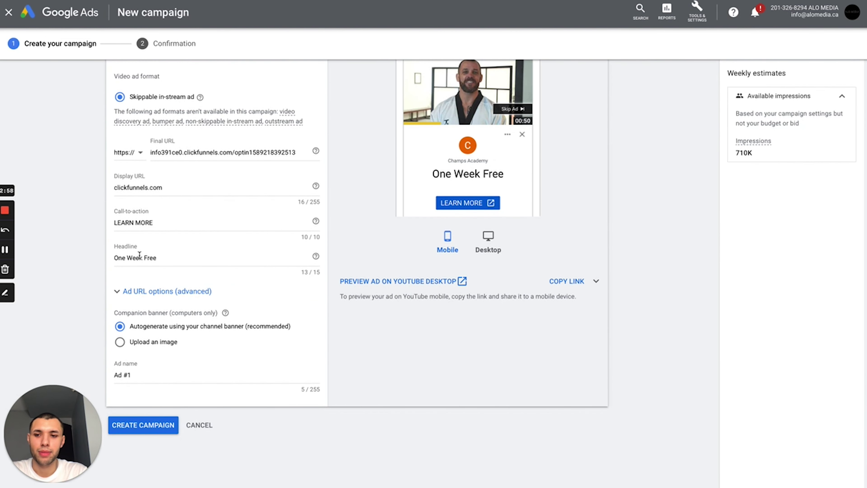
pyautogui.scroll(-1, 164, 294)
pyautogui.click(154, 353)
pyautogui.scroll(1, 191, 268)
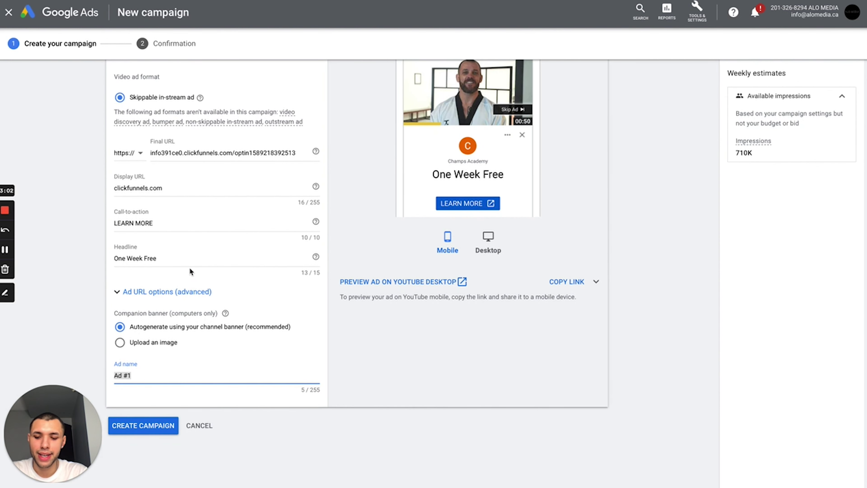
pyautogui.write('One Week Free')
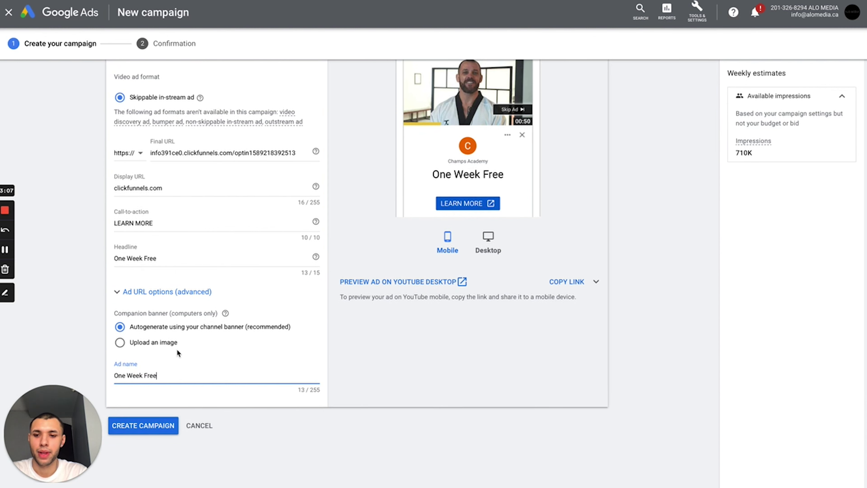
pyautogui.click(156, 426)
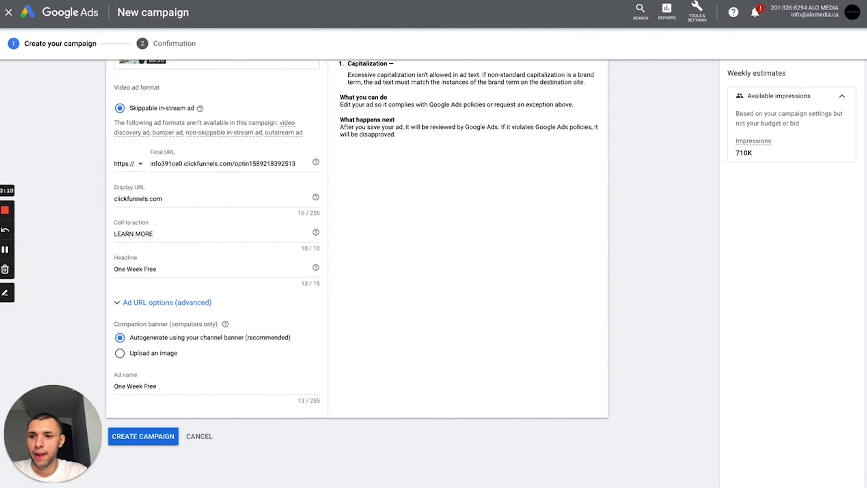
# Step: Replace the call-to-action with Learn More to comply with the capitalization policy, and close the policy details
pyautogui.scroll(6, 269, 274)
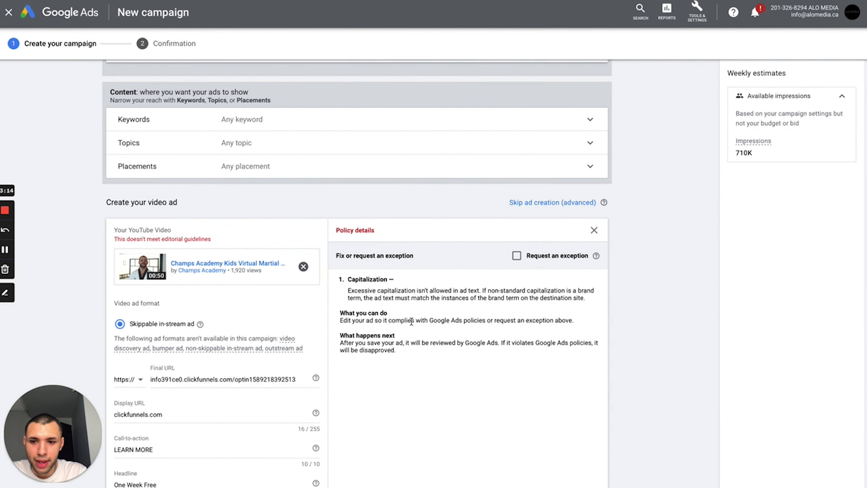
pyautogui.scroll(-3, 412, 321)
pyautogui.doubleClick(260, 342)
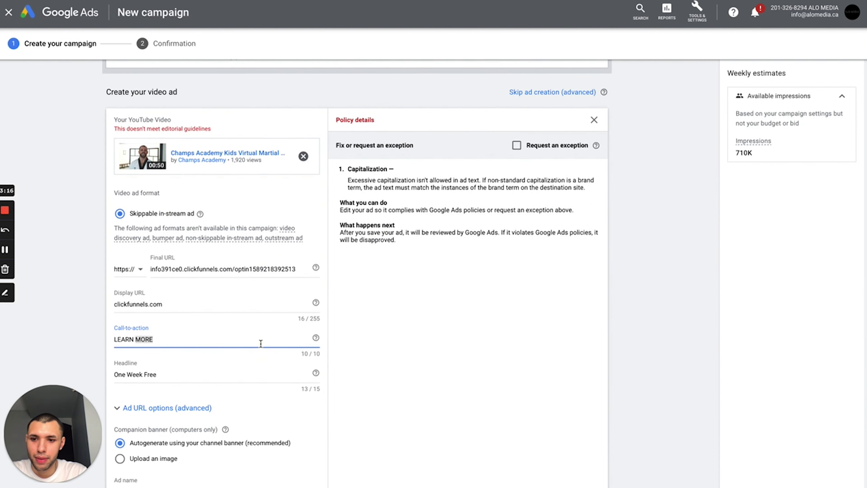
pyautogui.tripleClick(260, 343)
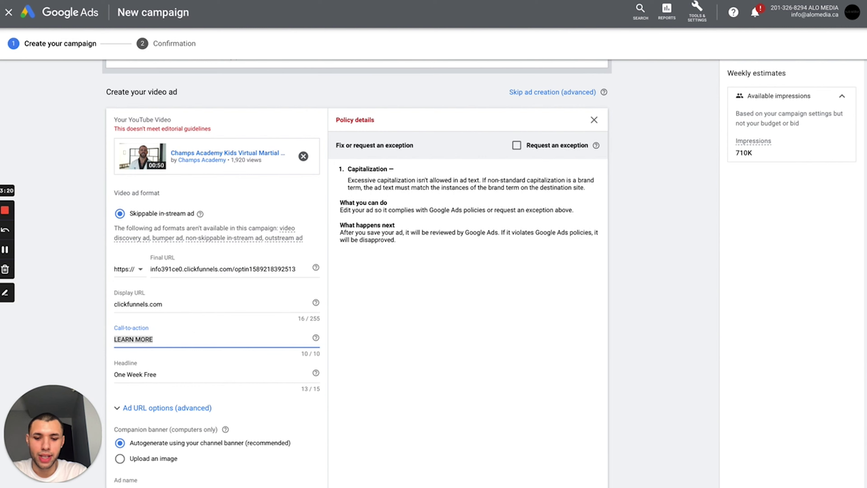
pyautogui.write('Learn More')
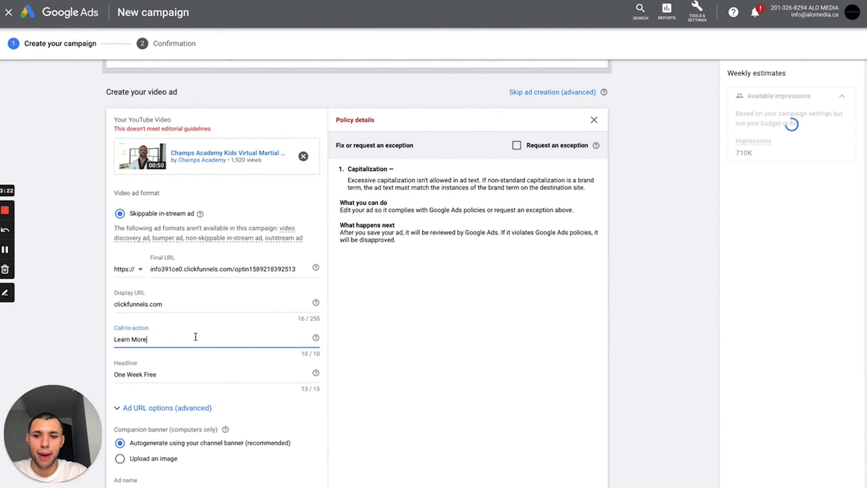
pyautogui.scroll(-2, 487, 341)
pyautogui.click(594, 64)
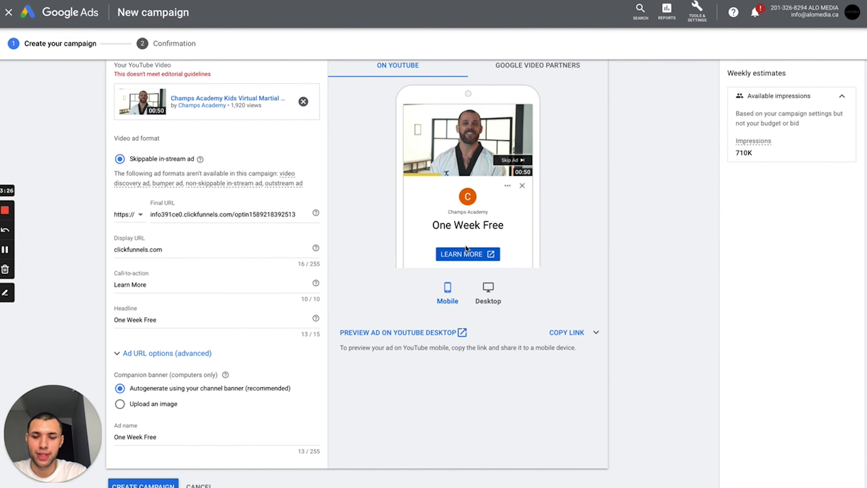
# Step: Create the campaign with the corrected ad and continue from the confirmation to the campaign's ad groups
pyautogui.scroll(-1, 187, 317)
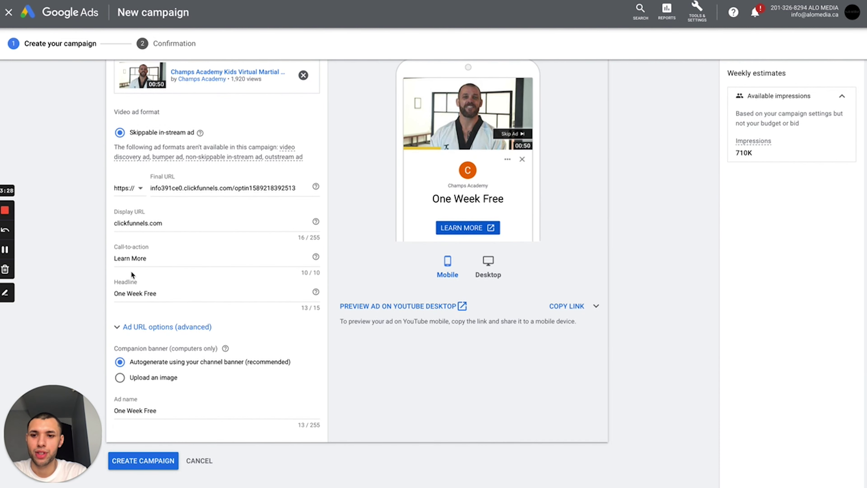
pyautogui.click(143, 459)
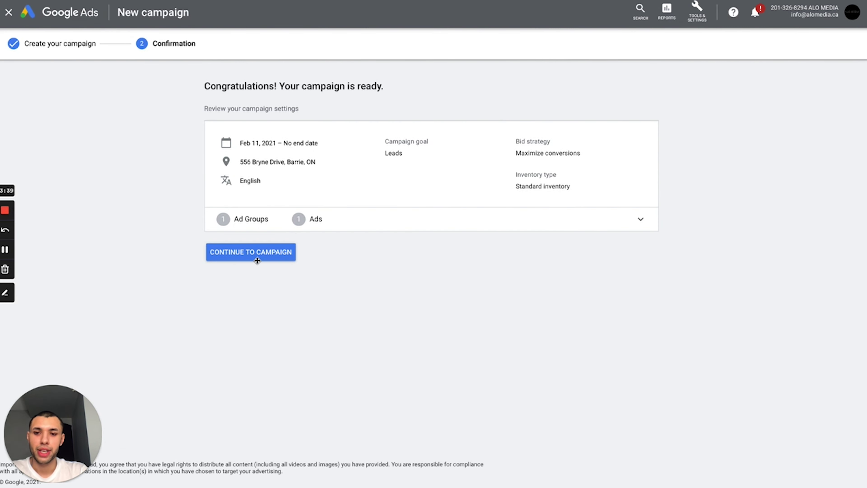
pyautogui.click(280, 255)
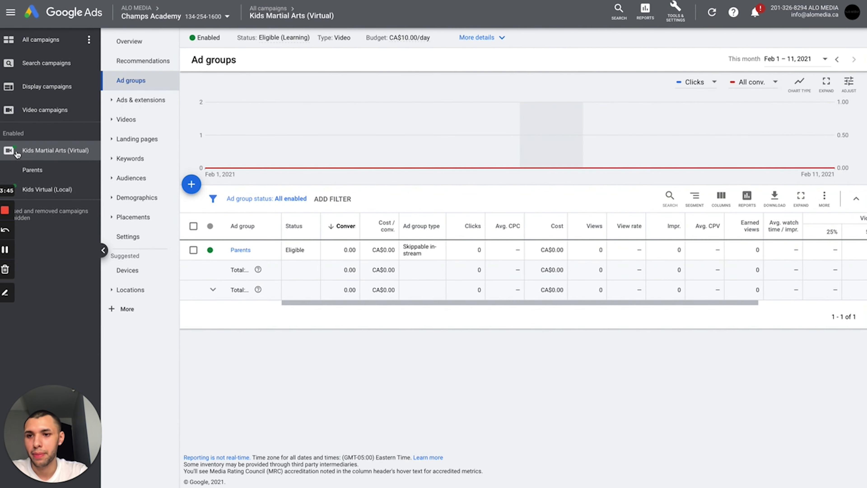
pyautogui.click(34, 170)
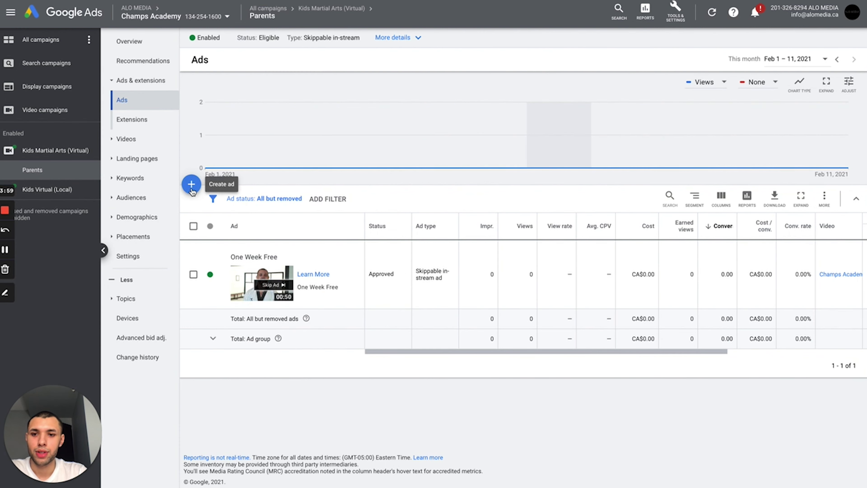
pyautogui.click(192, 190)
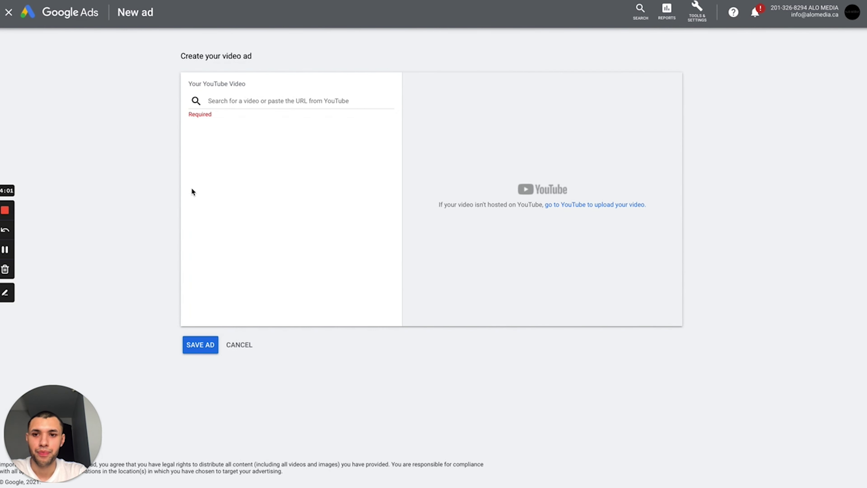
pyautogui.click(268, 101)
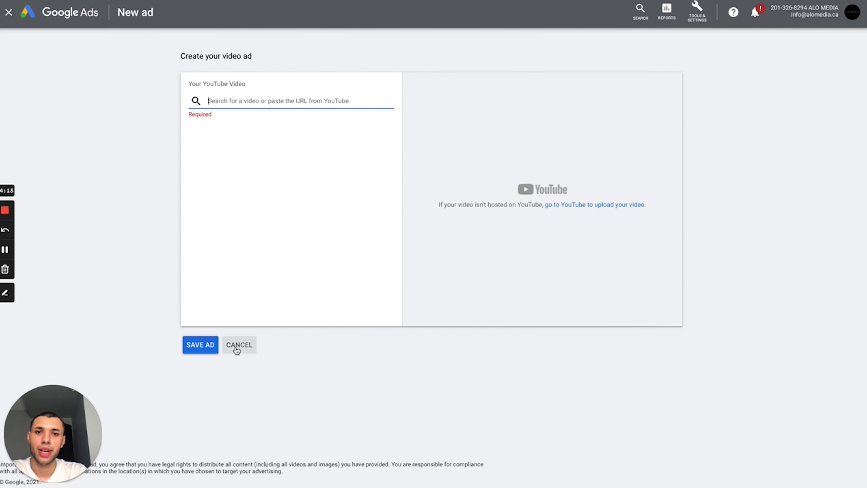
pyautogui.click(247, 345)
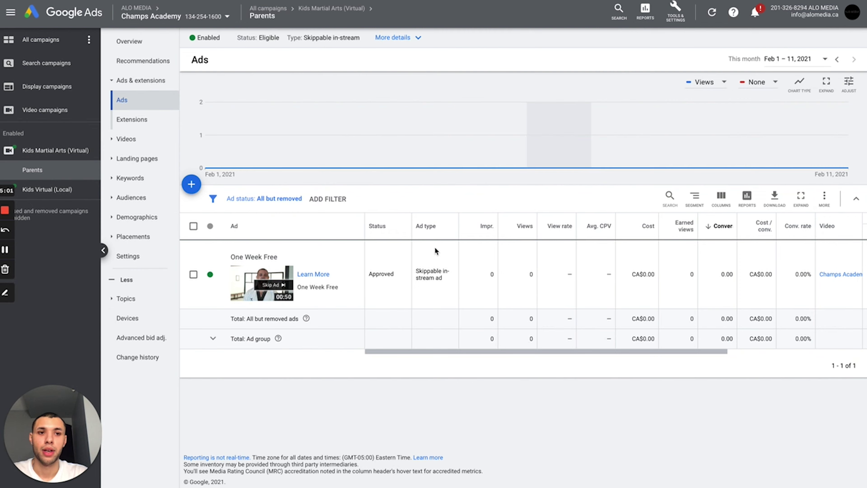
# Step: Switch to YouTube, play the Kids Virtual Martial Arts video from the beginning, pause it, and close the video
pyautogui.click(711, 1)
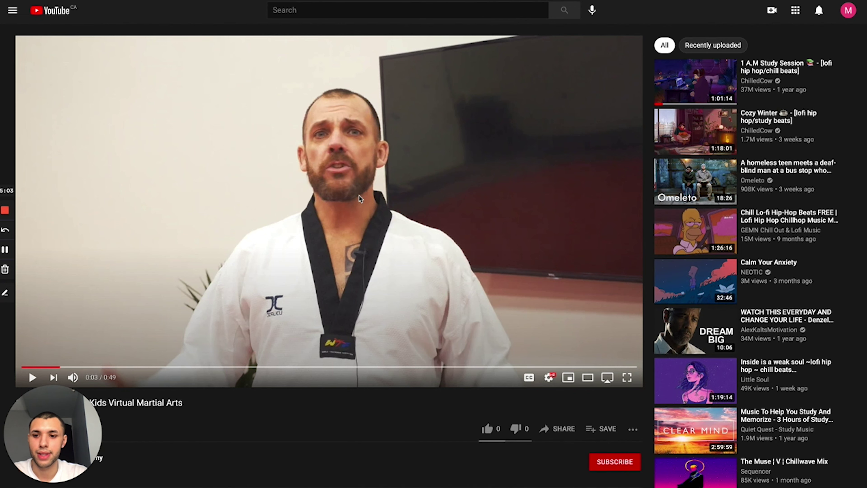
pyautogui.click(55, 371)
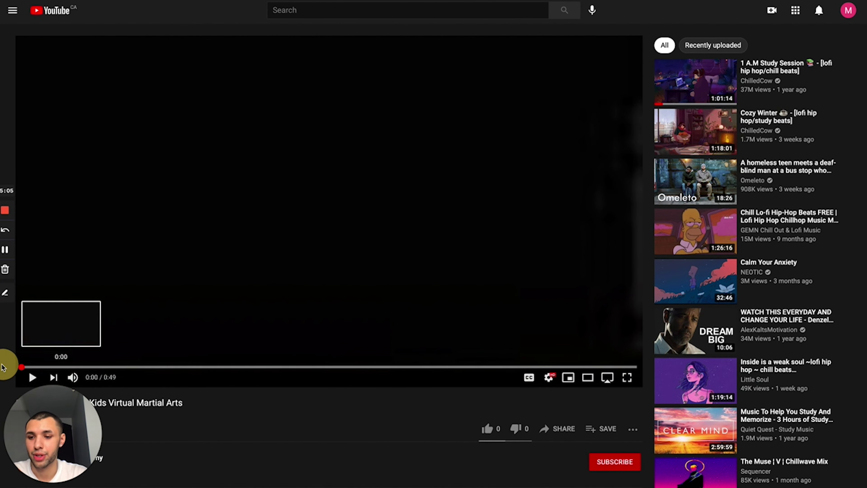
pyautogui.click(250, 266)
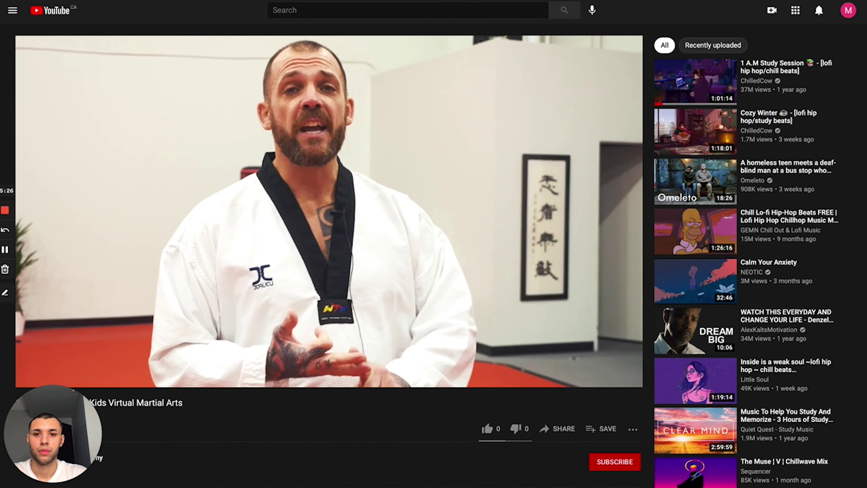
pyautogui.press('space')
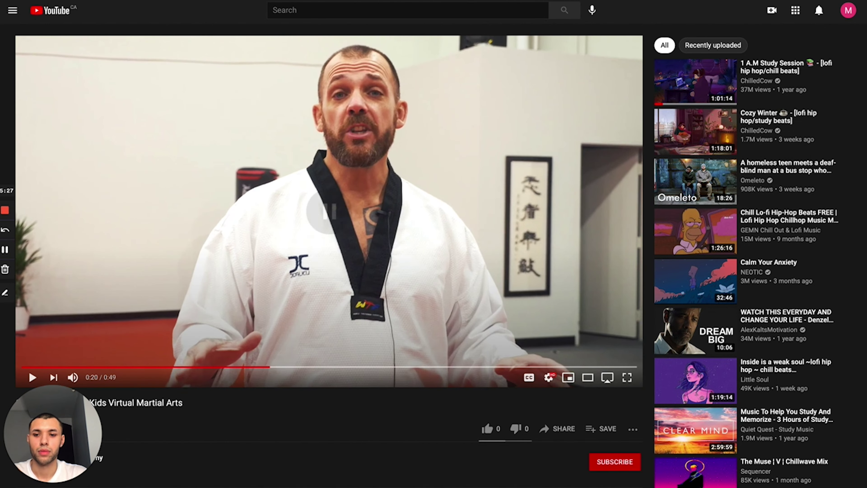
pyautogui.press('super+w')
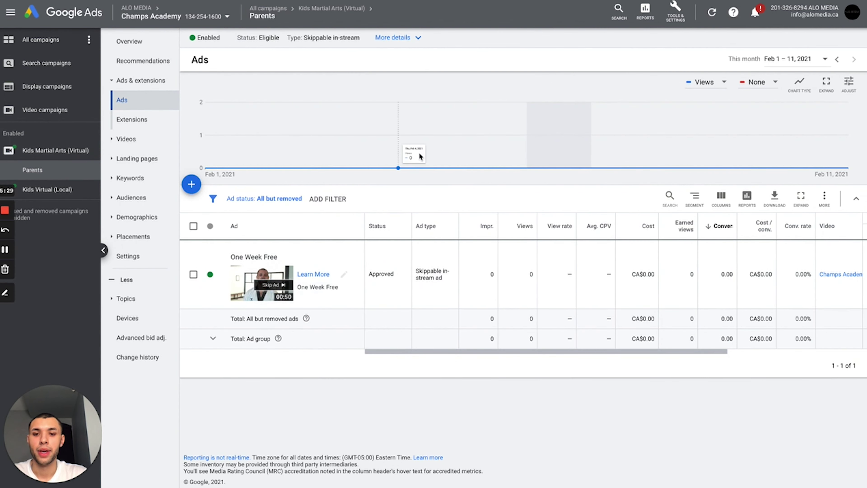
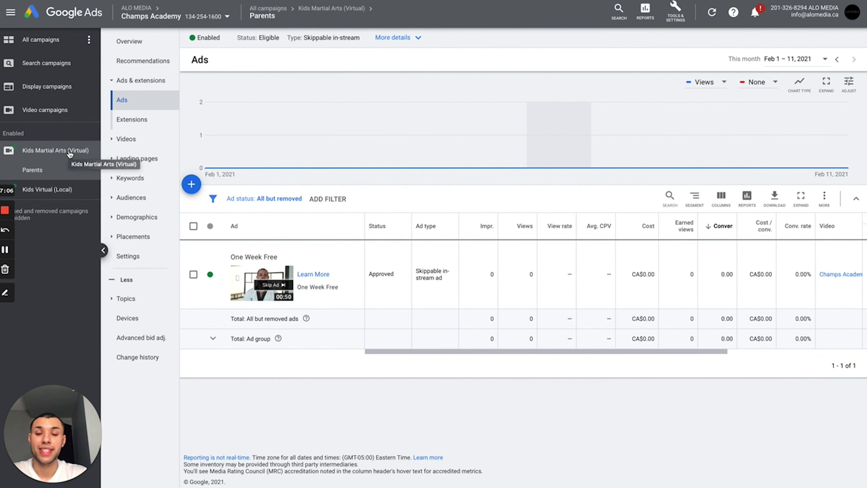
# Step: Copy the Parents ad group from the Kids Martial Arts (Virtual) campaign's ad groups and clear the selection
pyautogui.click(72, 152)
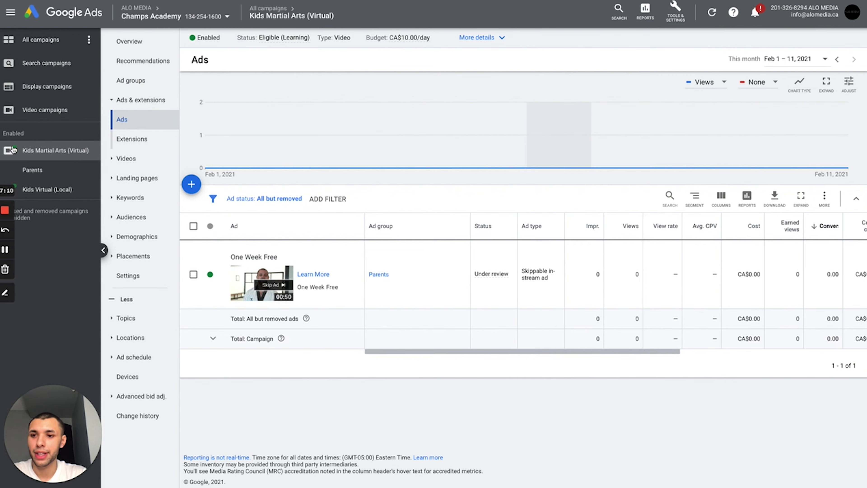
pyautogui.click(147, 89)
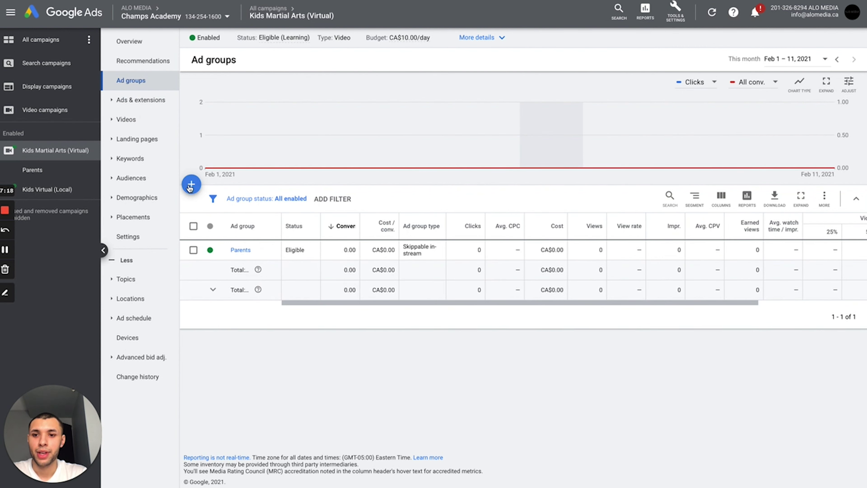
pyautogui.click(194, 250)
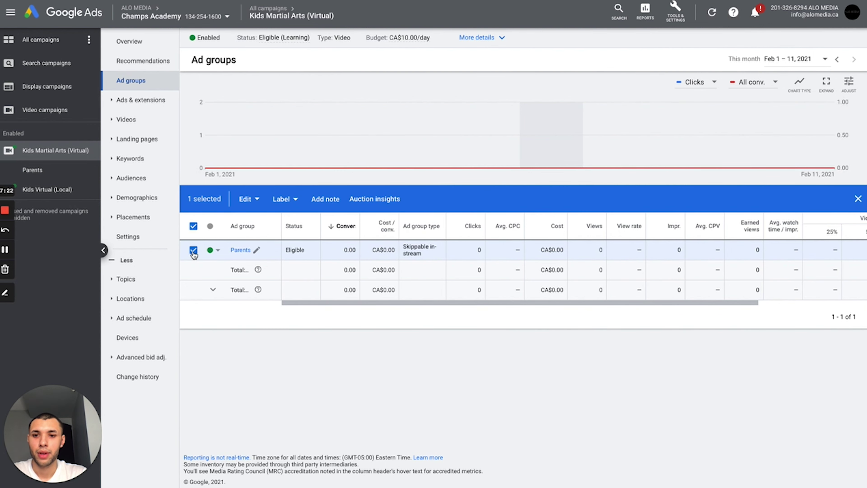
pyautogui.click(248, 199)
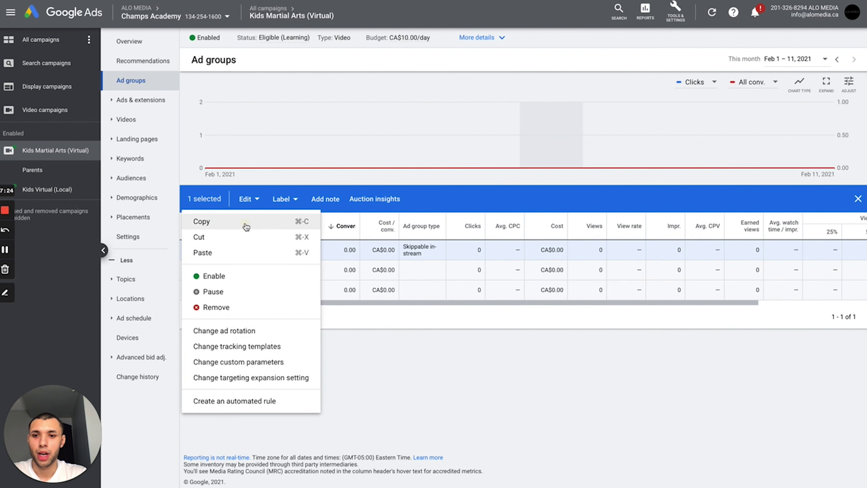
pyautogui.click(246, 221)
pyautogui.click(193, 250)
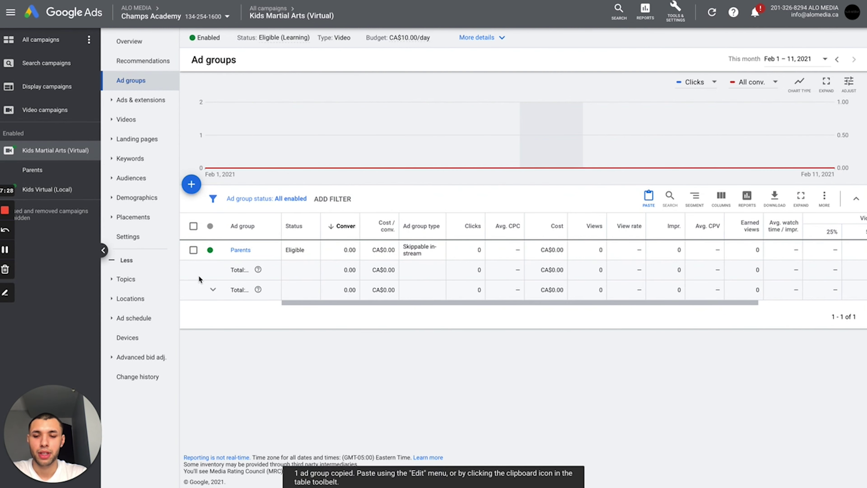
# Step: Paste the copied ad group into the Kids Martial Arts (Virtual) campaign
pyautogui.click(649, 196)
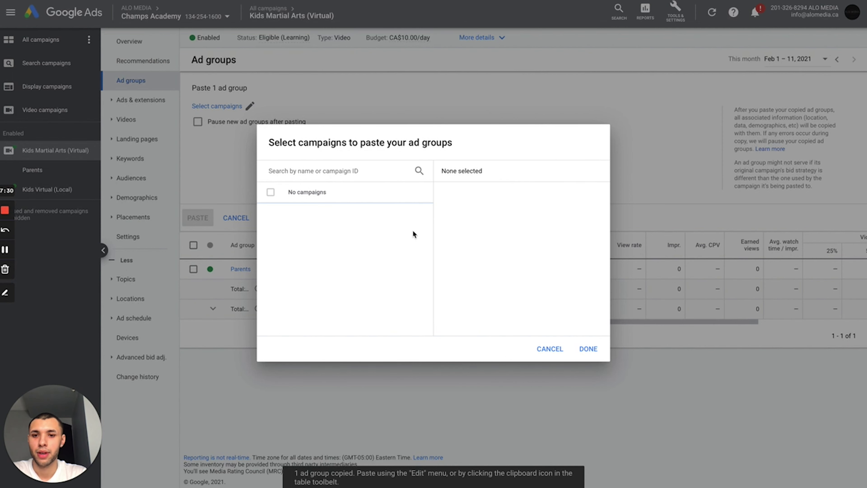
pyautogui.click(588, 348)
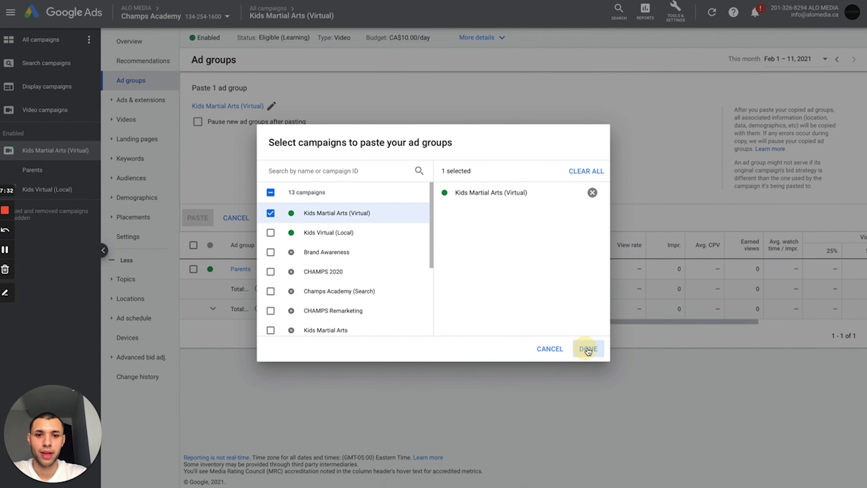
pyautogui.click(198, 218)
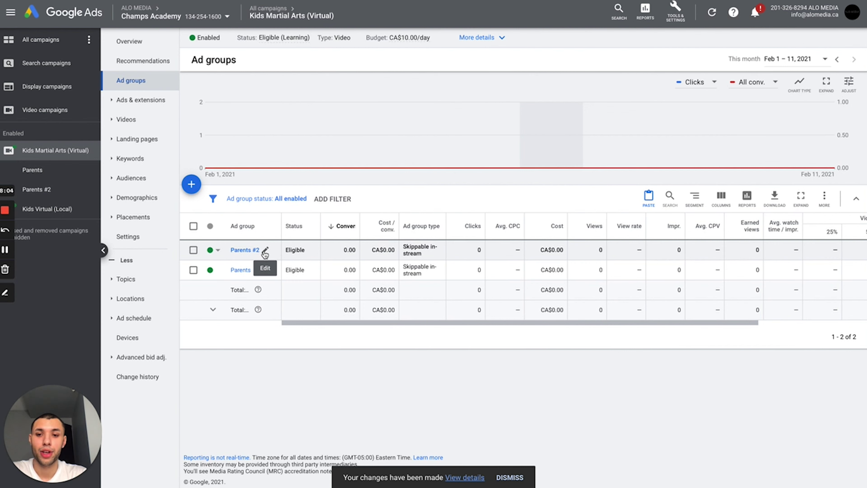
# Step: In the Parents #2 ad group's audiences, deselect Parents of Grade-Schoolers (6-12 years), Parents of Preschoolers (4-5 years) and Family-Focused
pyautogui.click(235, 252)
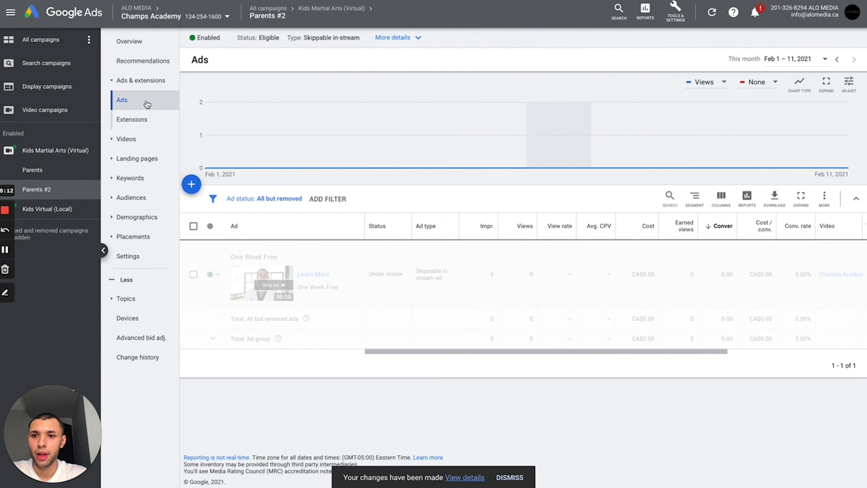
pyautogui.click(63, 152)
pyautogui.click(57, 190)
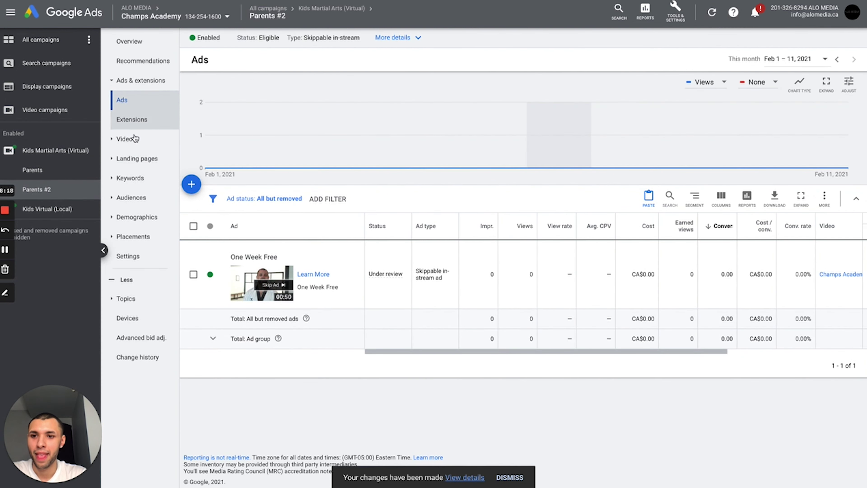
pyautogui.click(133, 197)
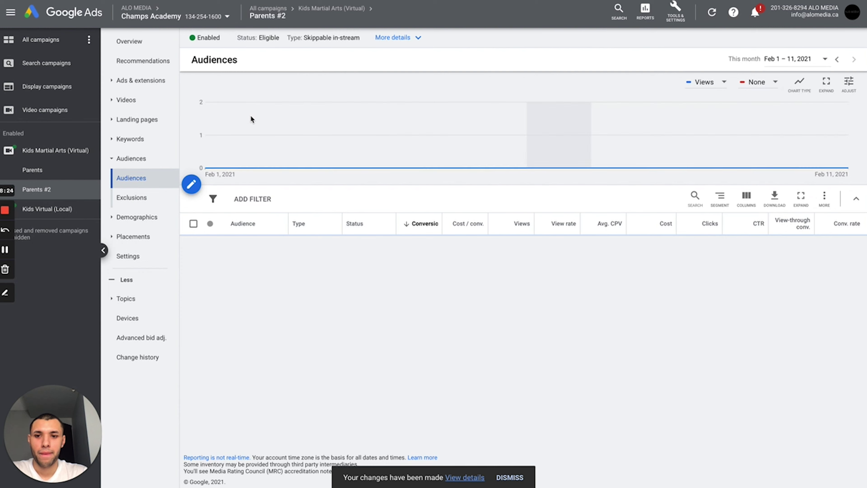
pyautogui.click(194, 186)
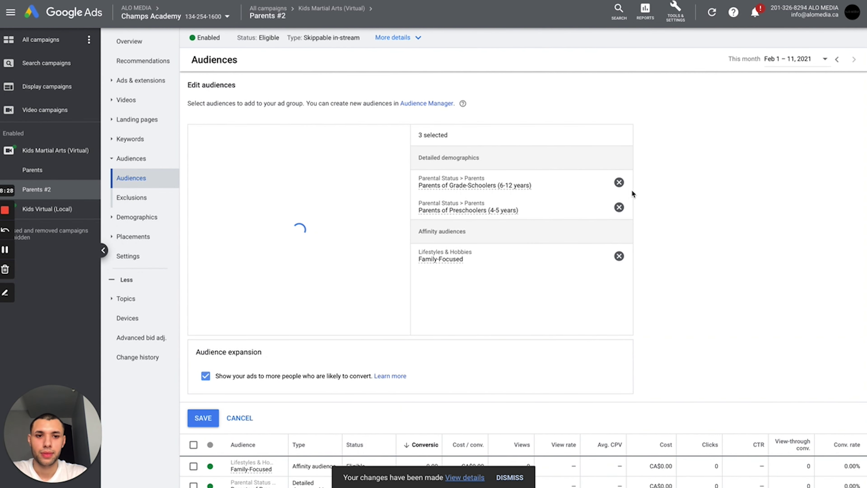
pyautogui.click(619, 182)
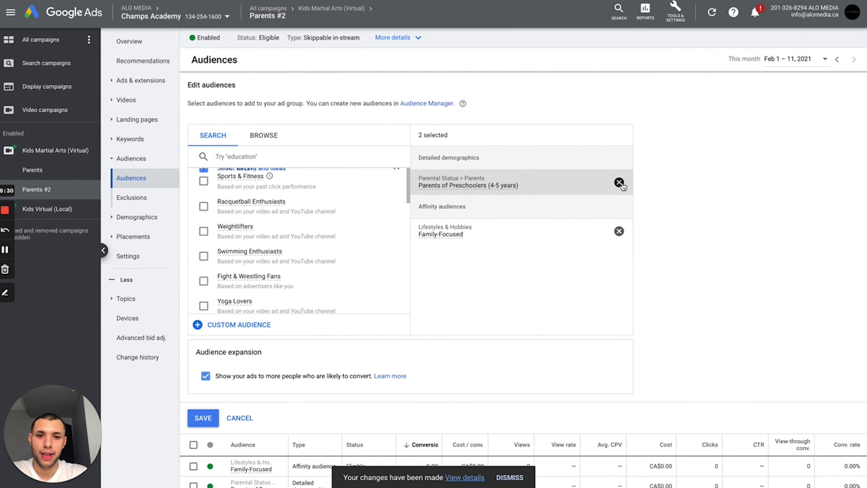
pyautogui.click(619, 182)
pyautogui.click(619, 182)
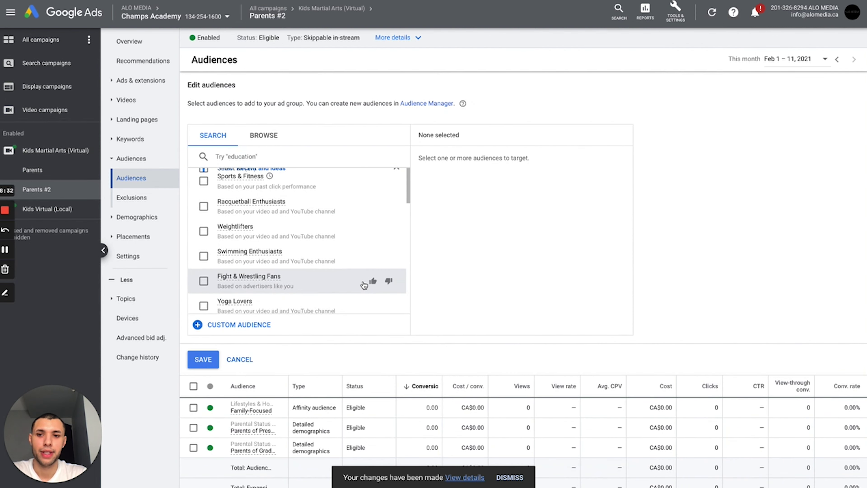
# Step: Search audiences for Sports & Fitness and select the affinity audiences Sports & Fitness and Fight & Wrestling Fans
pyautogui.click(333, 152)
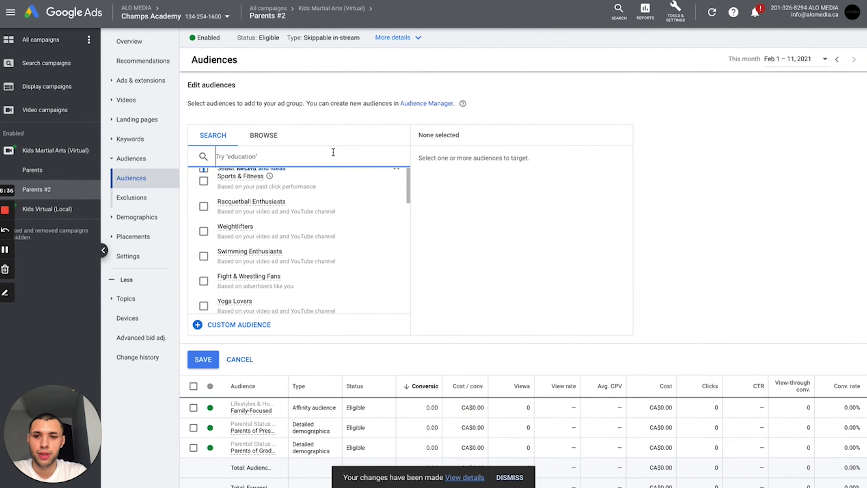
pyautogui.write('Sports')
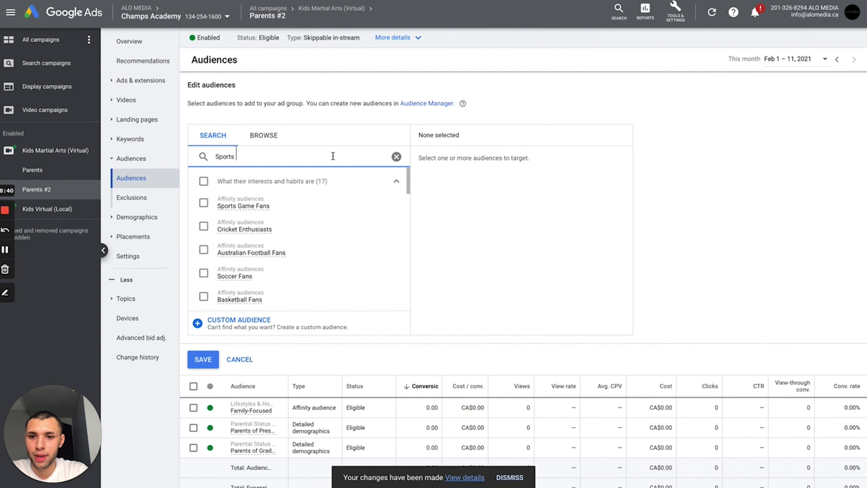
pyautogui.write(' & Fitness')
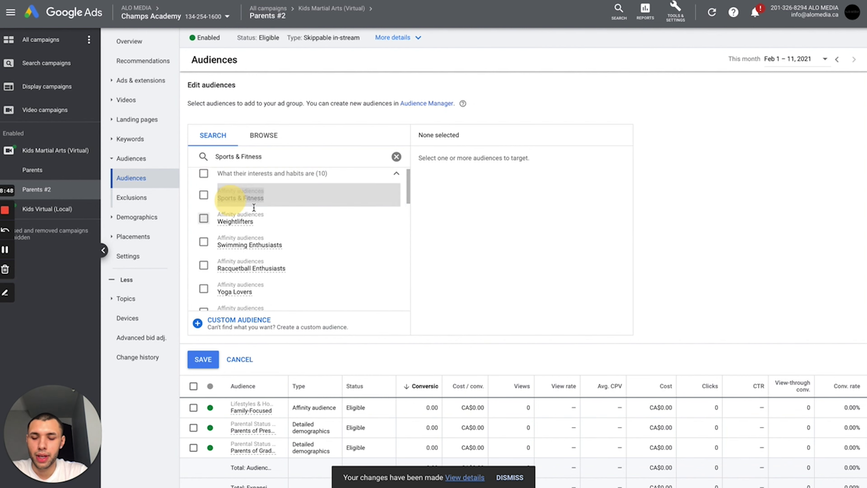
pyautogui.click(203, 195)
pyautogui.scroll(-5, 218, 226)
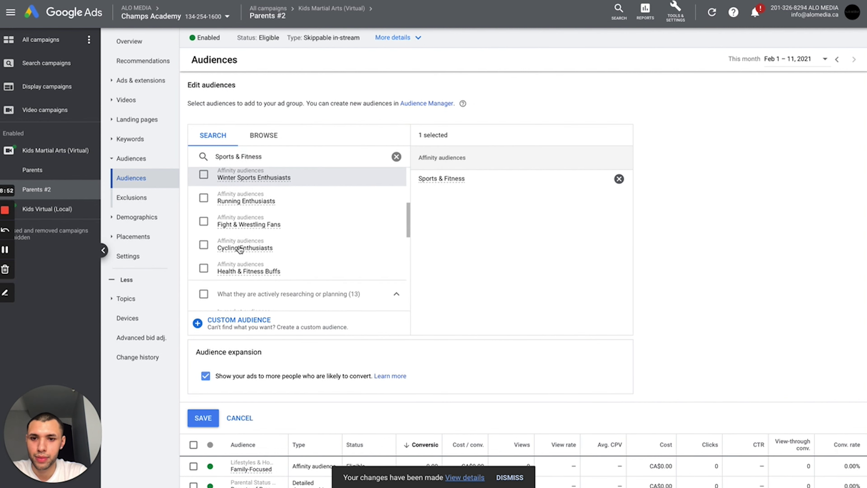
pyautogui.click(203, 221)
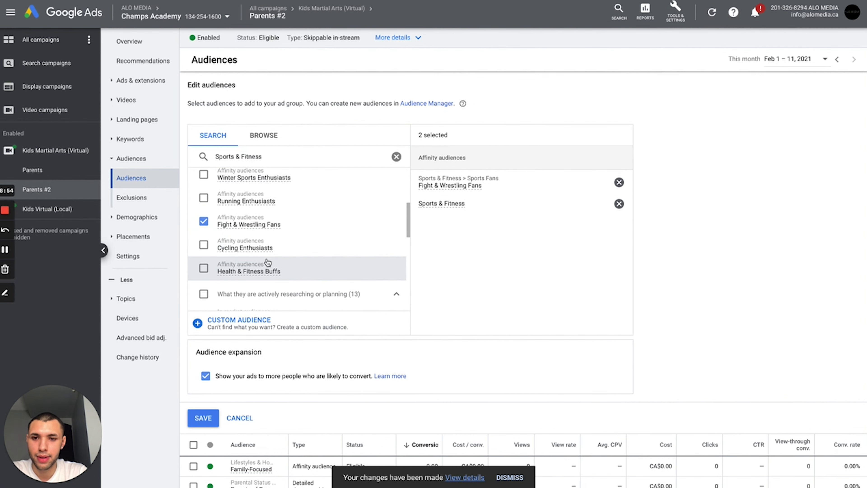
# Step: Add the in-market audience Sports & Fitness to the ad group's selected audiences
pyautogui.scroll(5, 268, 262)
pyautogui.scroll(-6, 268, 262)
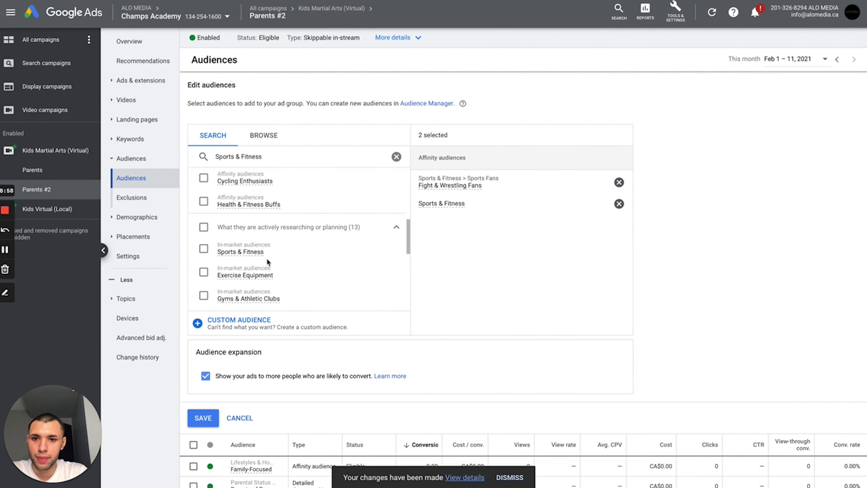
pyautogui.scroll(-2, 213, 263)
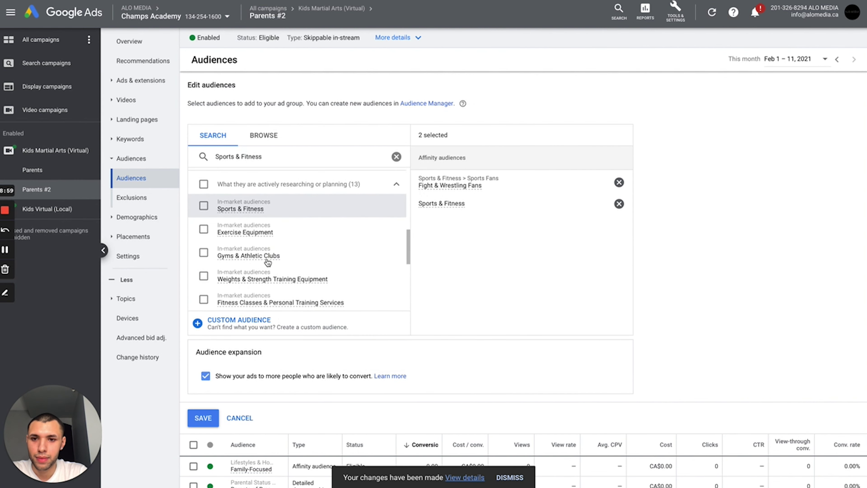
pyautogui.click(204, 207)
pyautogui.scroll(-1, 242, 224)
pyautogui.scroll(2, 242, 224)
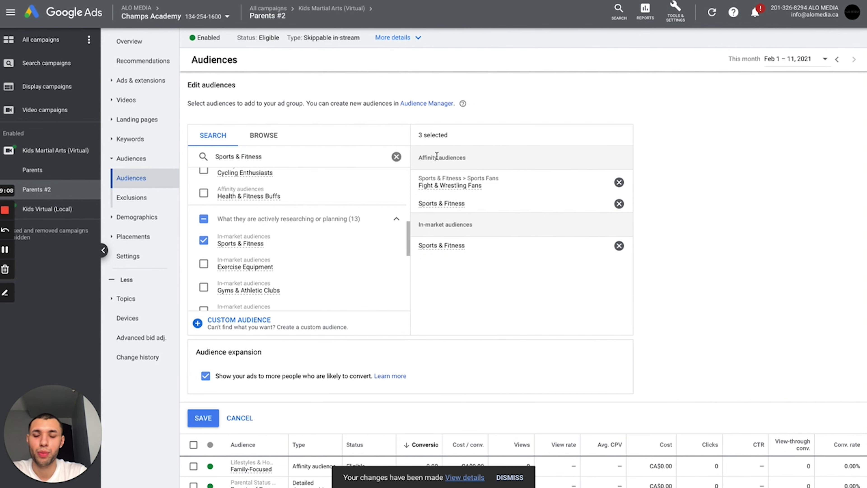
pyautogui.moveTo(447, 246)
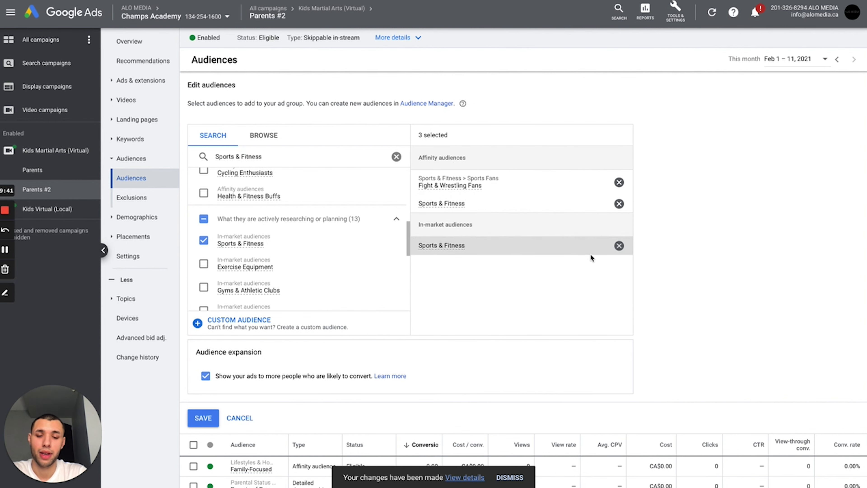
pyautogui.scroll(-1, 329, 263)
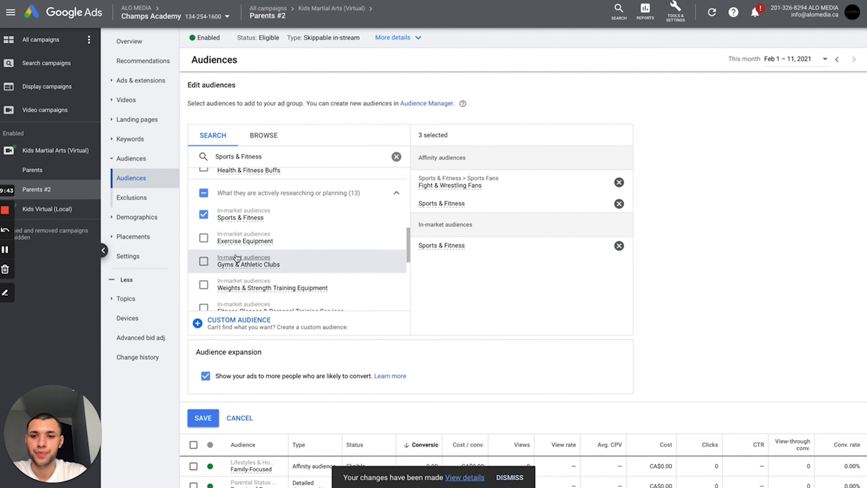
pyautogui.click(204, 262)
pyautogui.click(203, 262)
pyautogui.click(203, 263)
pyautogui.click(204, 263)
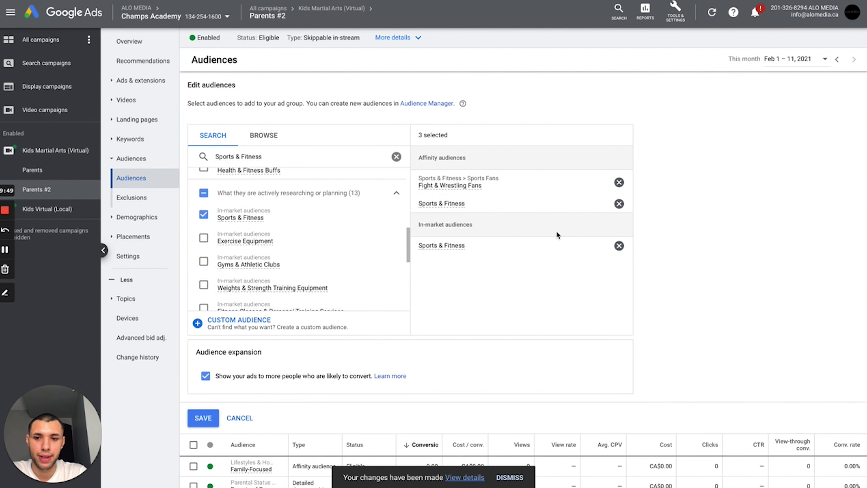
# Step: Deselect the affinity audience Fight & Wrestling Fans from the Parents #2 ad group's selected audiences
pyautogui.scroll(-3, 296, 246)
pyautogui.scroll(3, 296, 246)
pyautogui.scroll(5, 296, 246)
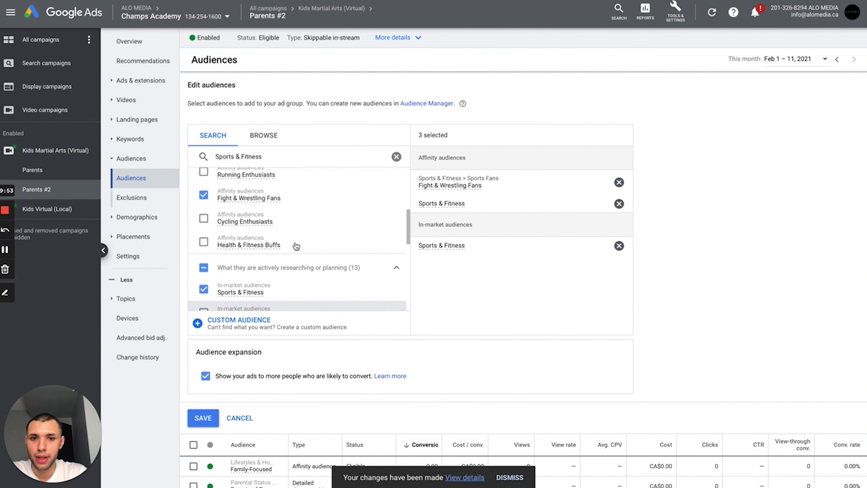
pyautogui.click(203, 243)
pyautogui.scroll(-5, 279, 282)
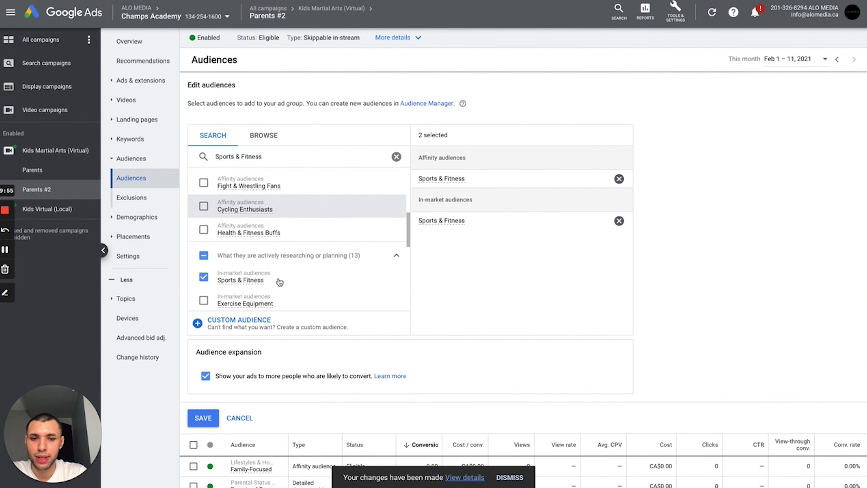
# Step: Add the in-market audience Fitness Classes & Personal Training Services and save the ad group's audiences
pyautogui.scroll(-2, 279, 282)
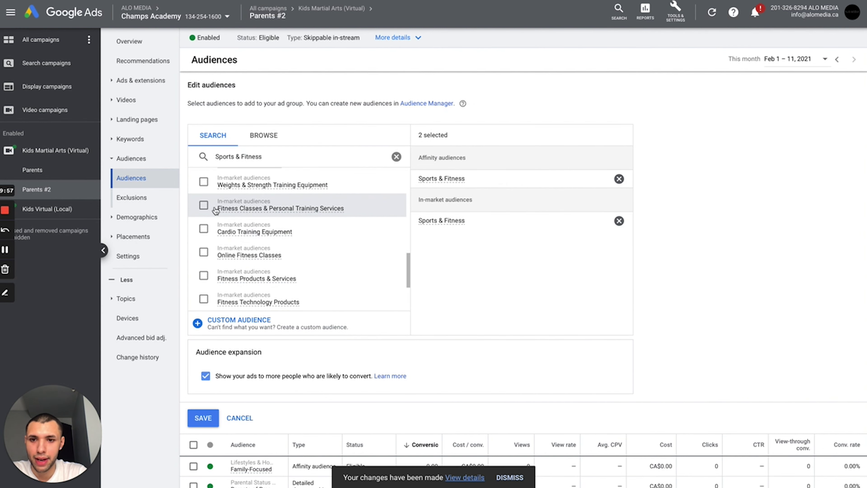
pyautogui.click(203, 204)
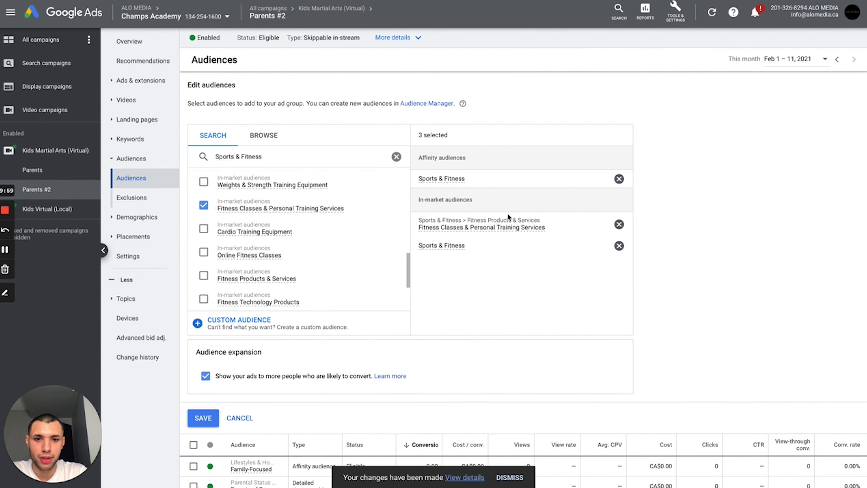
pyautogui.click(203, 424)
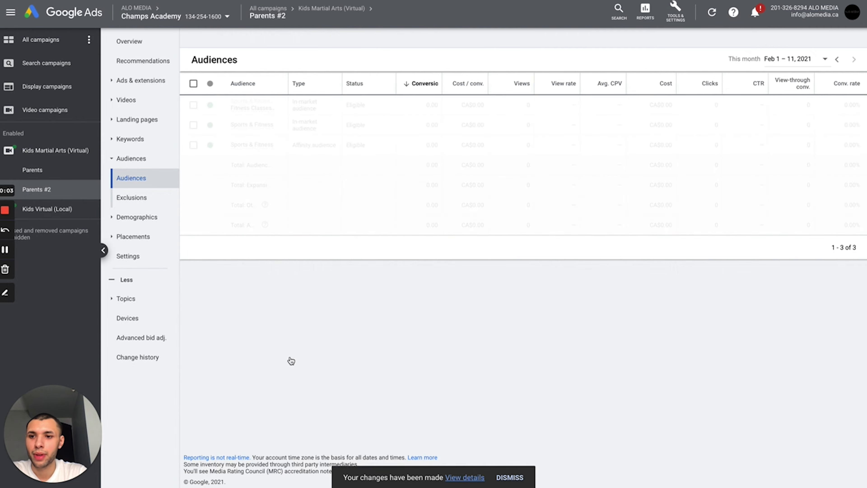
# Step: Rename the Parents #2 ad group in the Kids Martial Arts (Virtual) campaign as Sports & Fitness
pyautogui.click(75, 154)
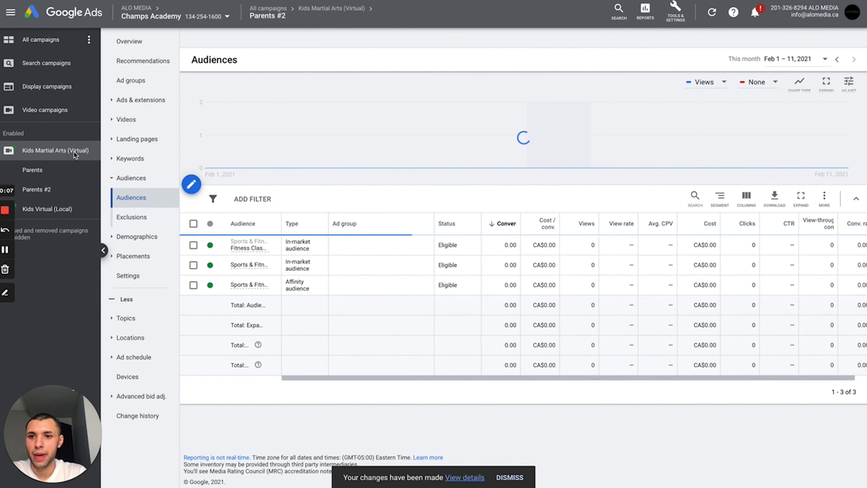
pyautogui.click(144, 82)
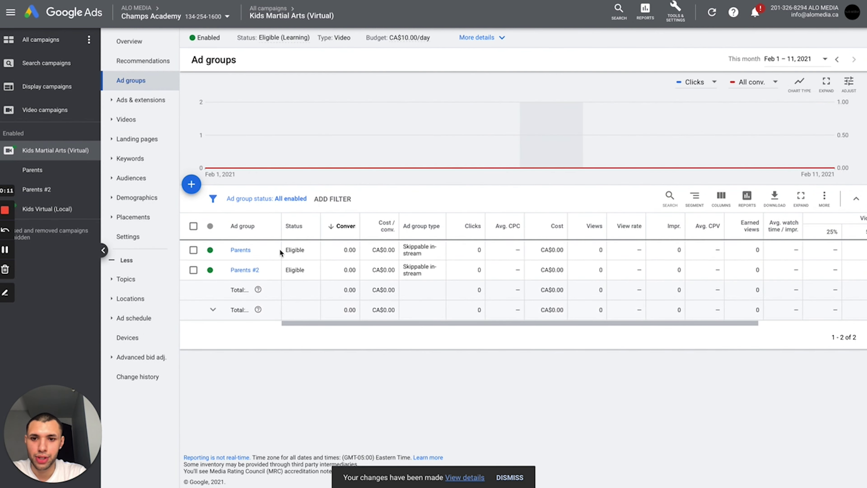
pyautogui.click(265, 272)
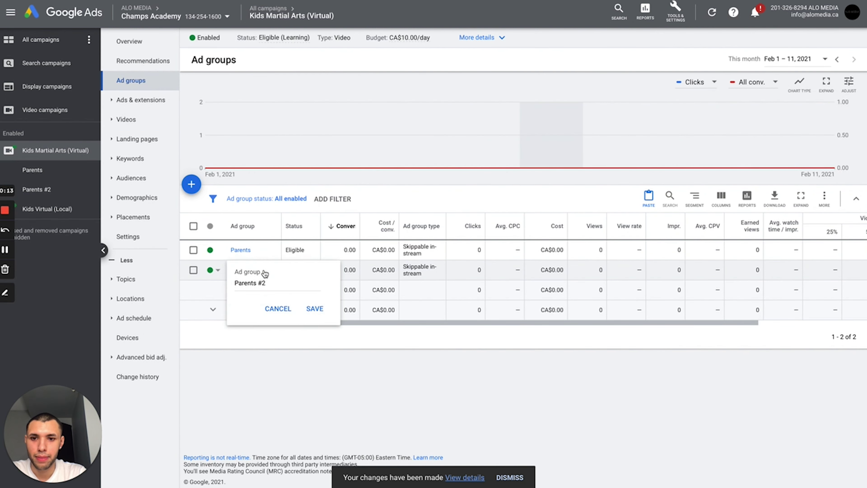
pyautogui.tripleClick(264, 284)
pyautogui.write('Sports')
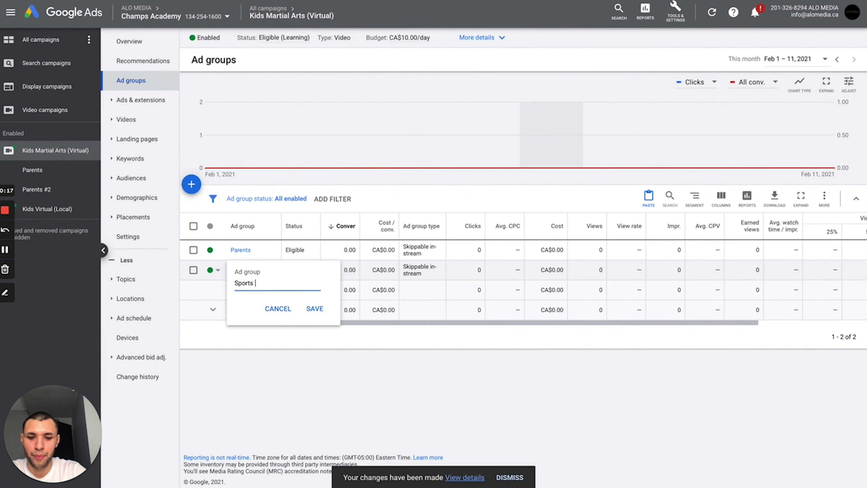
pyautogui.write(' & Fitness')
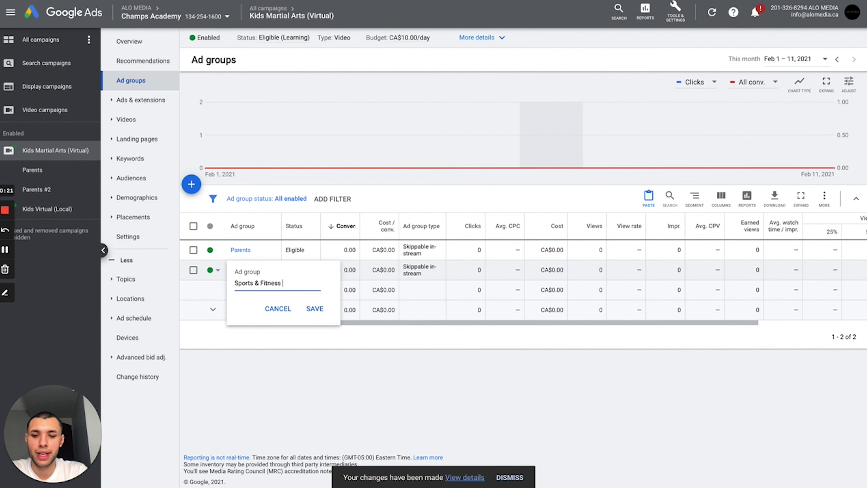
pyautogui.write(' (Aff')
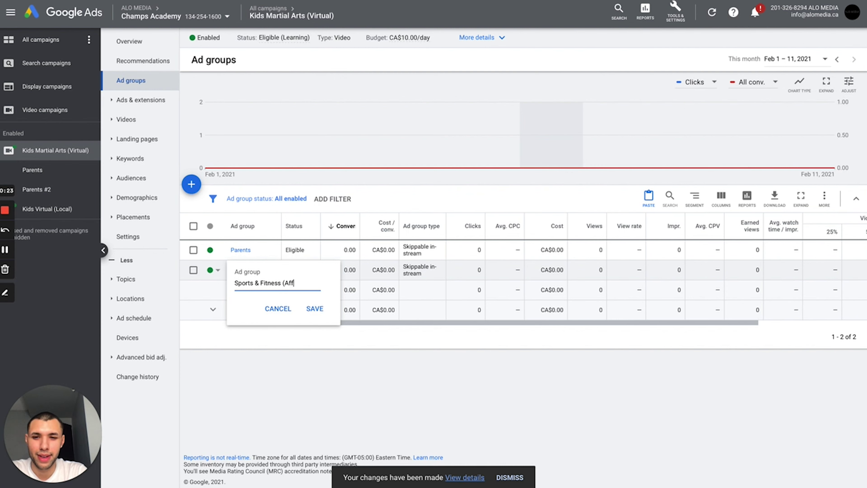
pyautogui.write('i')
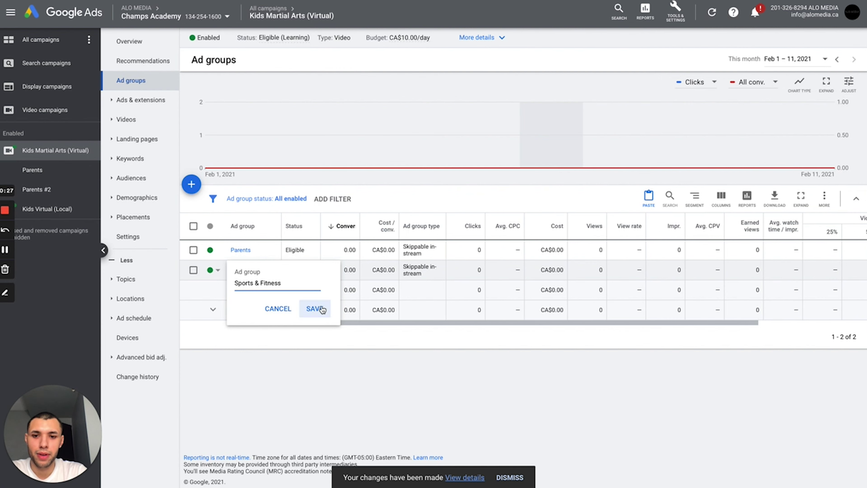
pyautogui.click(321, 309)
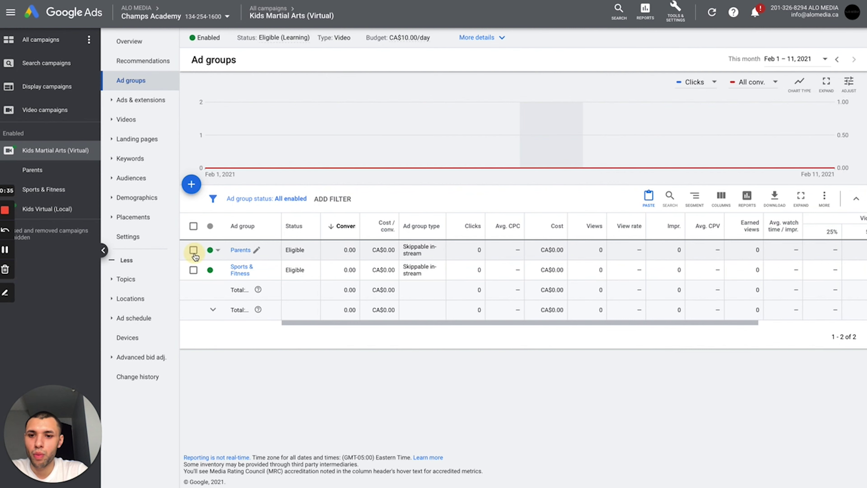
# Step: Copy the Parents ad group and paste it into the Kids Martial Arts (Virtual) campaign
pyautogui.click(193, 250)
pyautogui.click(248, 205)
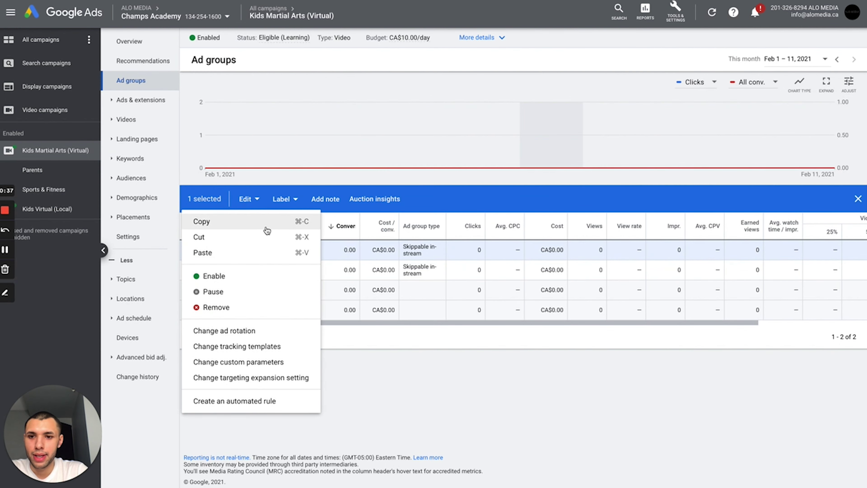
pyautogui.click(251, 223)
pyautogui.click(194, 250)
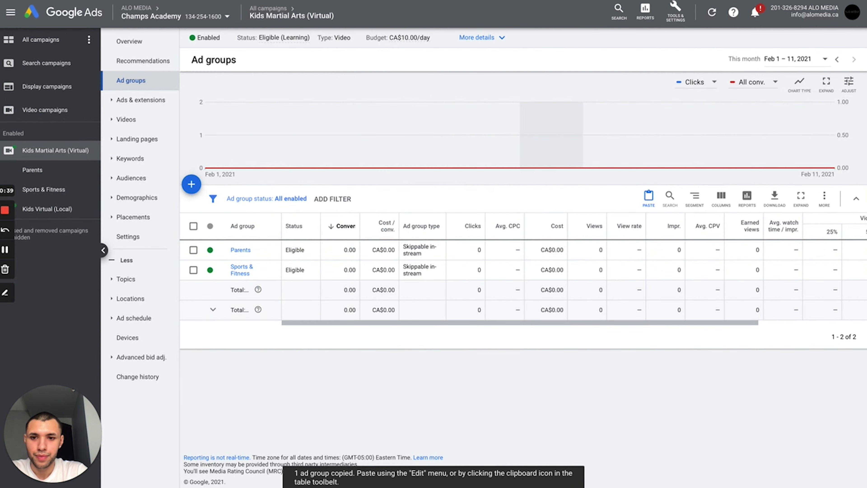
pyautogui.hotkey('ctrl', 'v')
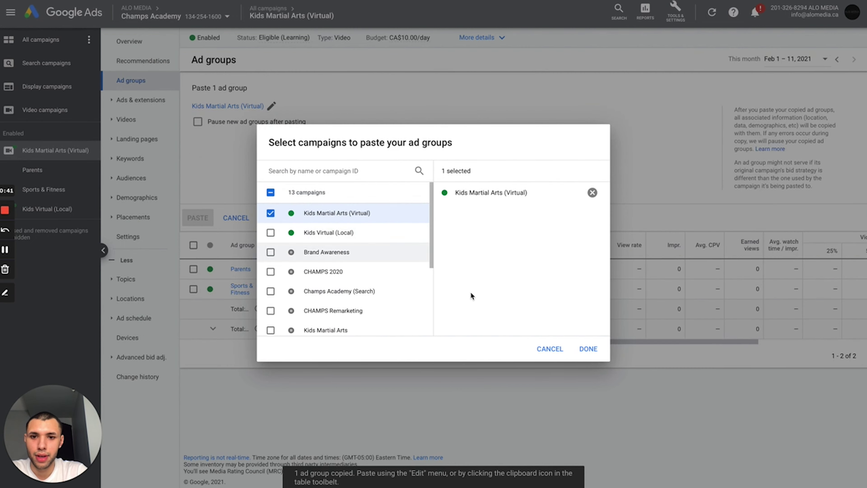
pyautogui.click(588, 349)
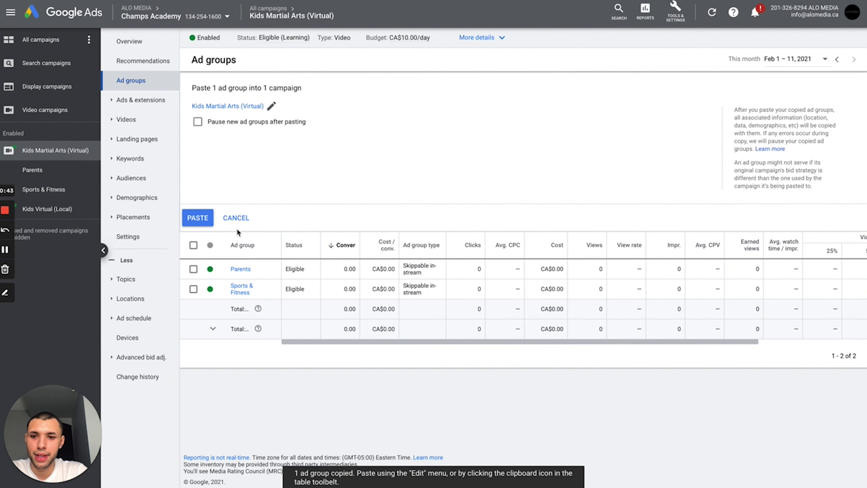
pyautogui.click(198, 218)
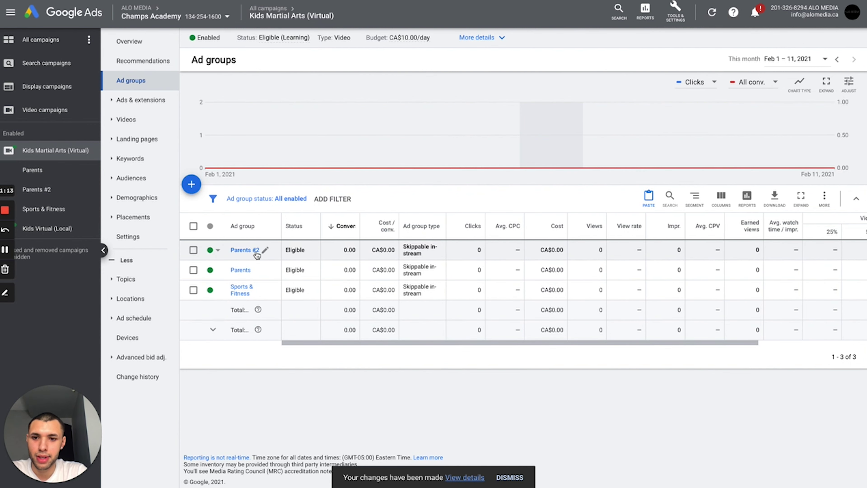
# Step: Edit the new Parents #2 ad group's audiences and remove both parental status audiences and Family-Focused from the selection
pyautogui.click(246, 251)
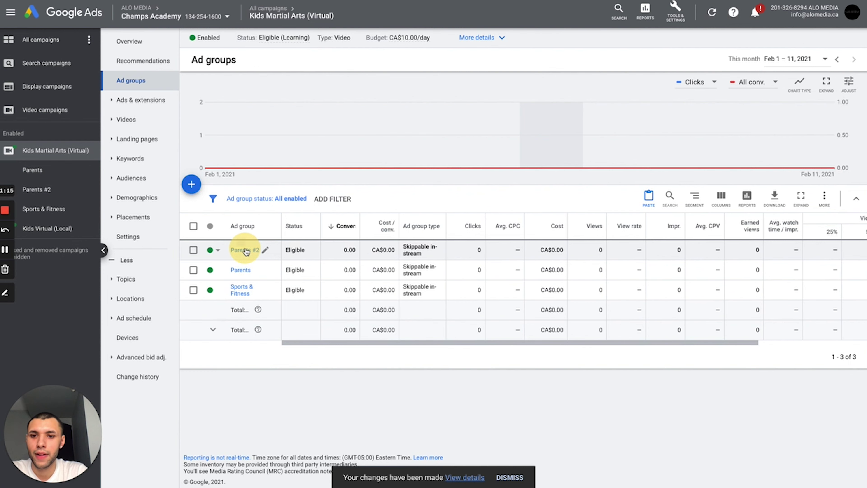
pyautogui.moveTo(246, 251); pyautogui.dragTo(233, 395)
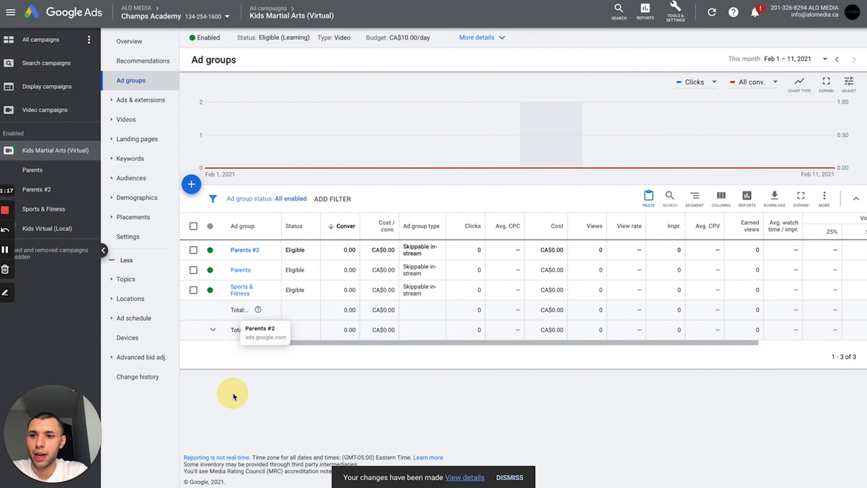
pyautogui.click(66, 194)
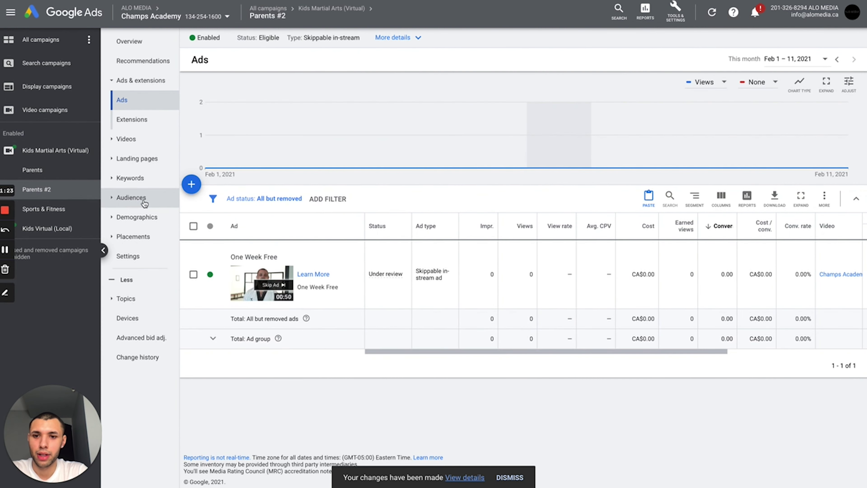
pyautogui.click(144, 200)
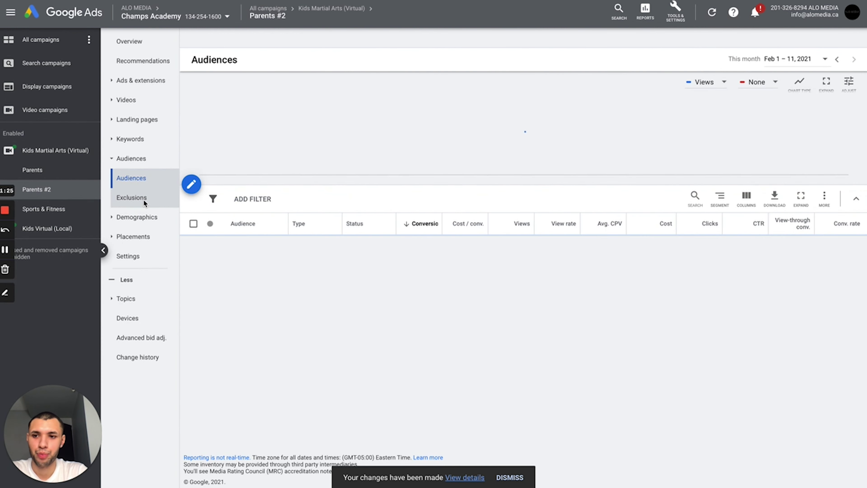
pyautogui.click(194, 191)
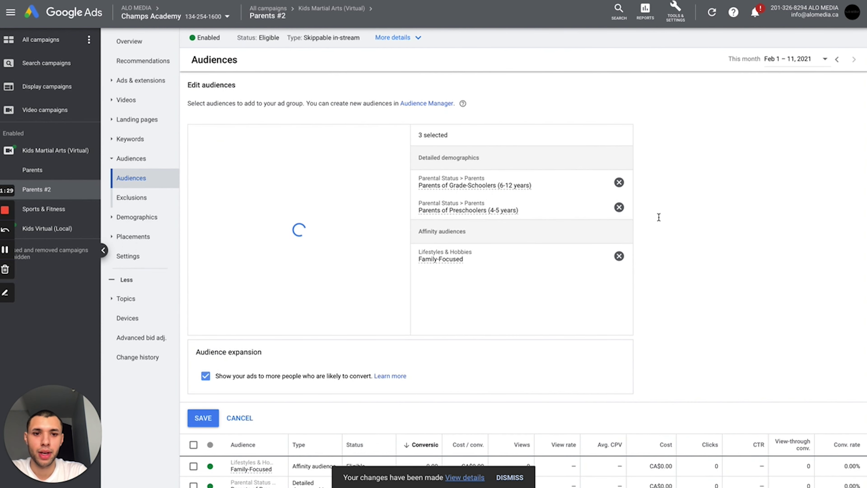
pyautogui.click(619, 182)
pyautogui.click(619, 183)
pyautogui.click(619, 182)
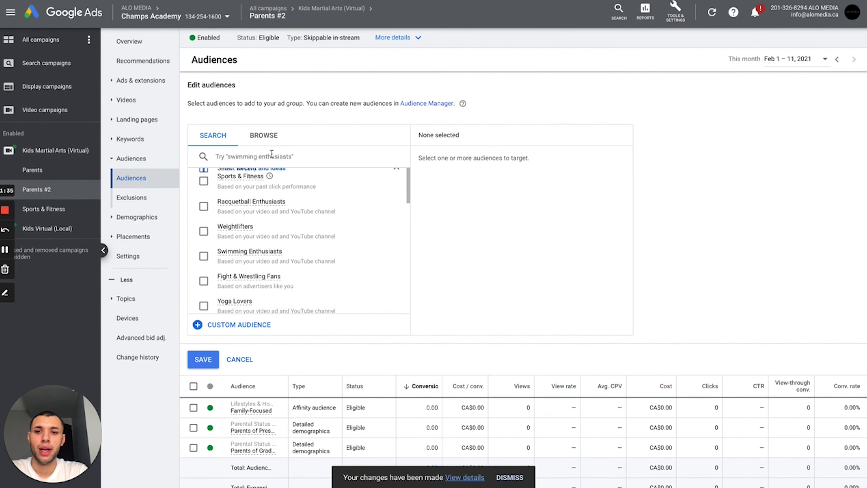
# Step: Look through the suggested audiences and browse the business-interaction audiences, examining the Website visitors lists
pyautogui.scroll(-4, 228, 232)
pyautogui.scroll(5, 252, 238)
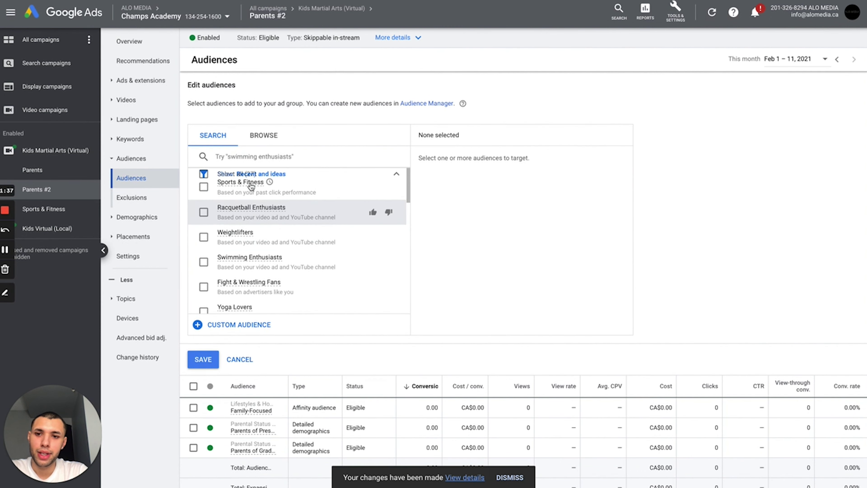
pyautogui.click(260, 155)
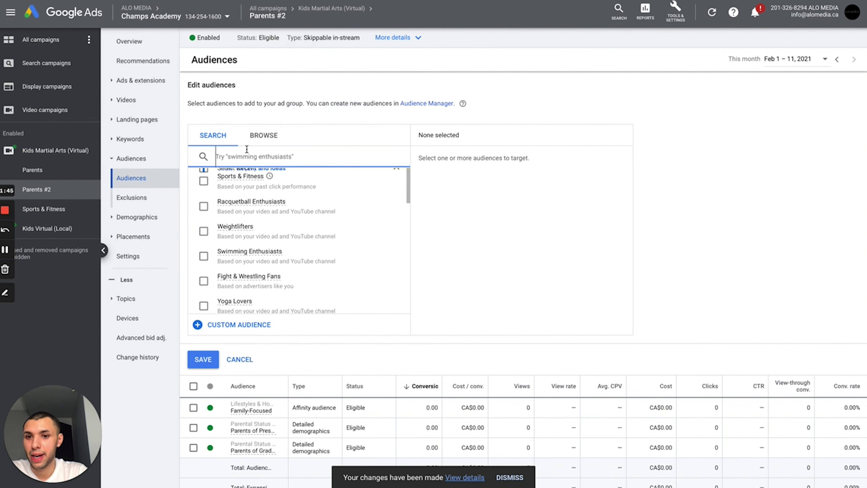
pyautogui.click(269, 136)
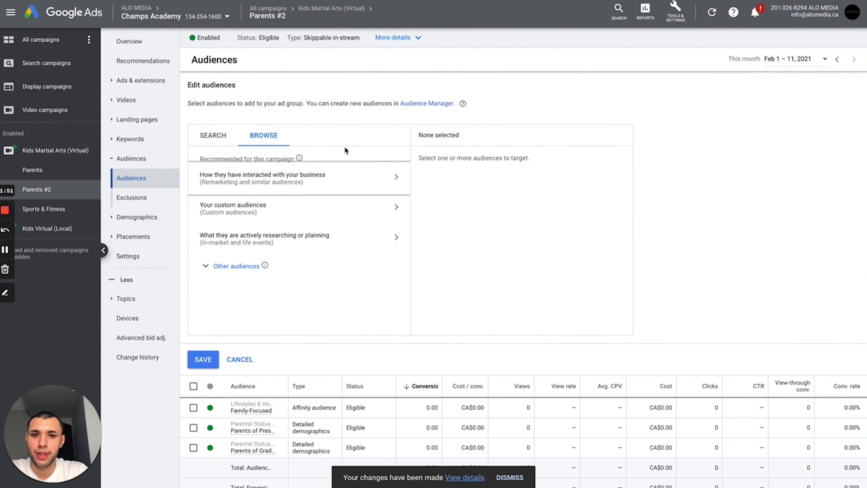
pyautogui.click(267, 172)
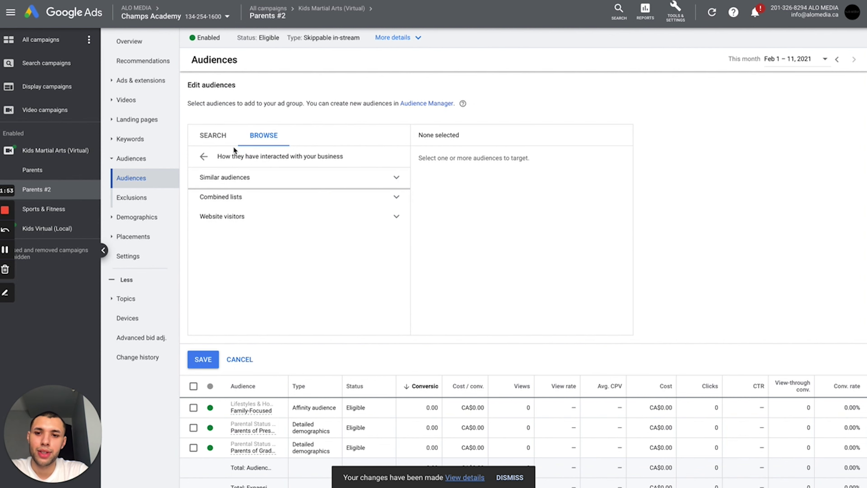
pyautogui.click(203, 157)
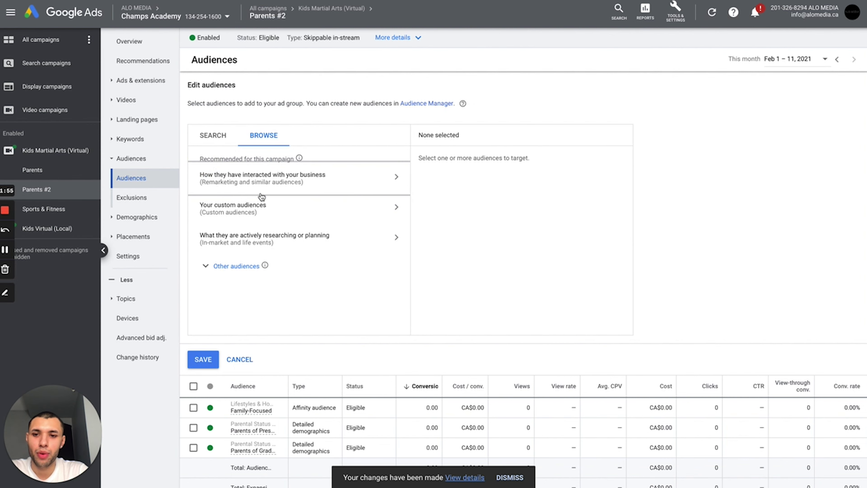
pyautogui.click(320, 173)
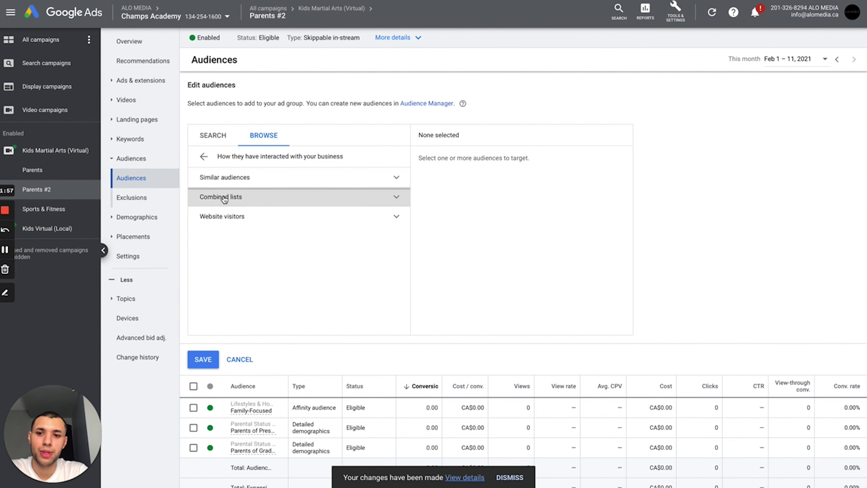
pyautogui.click(236, 220)
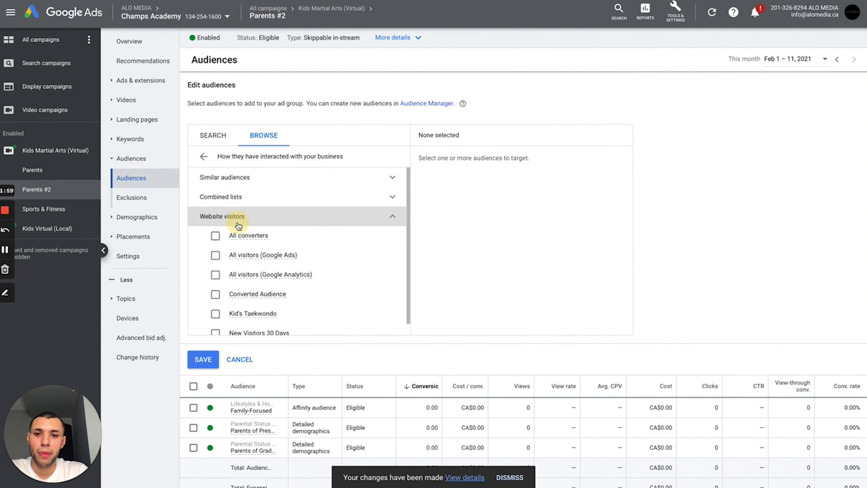
pyautogui.scroll(-2, 249, 267)
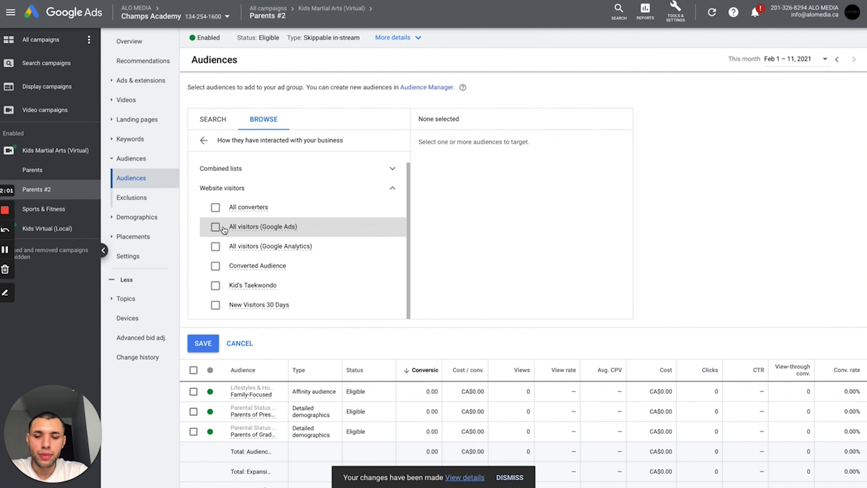
pyautogui.scroll(1, 217, 227)
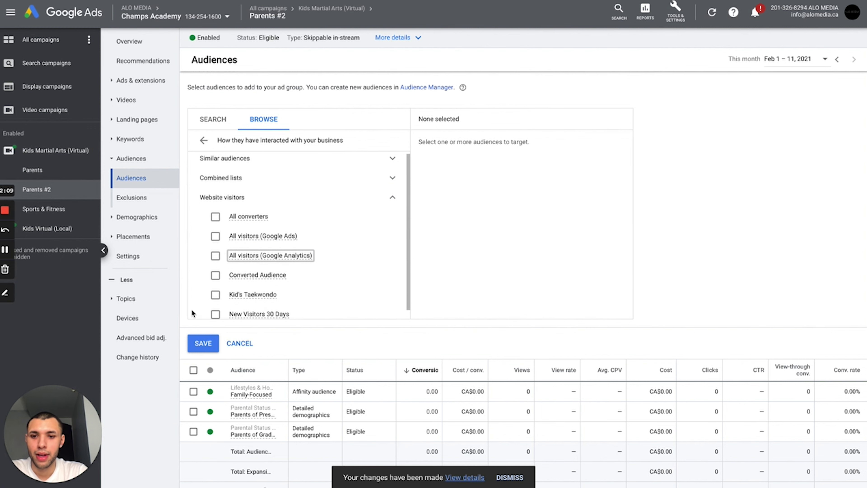
pyautogui.moveTo(275, 299)
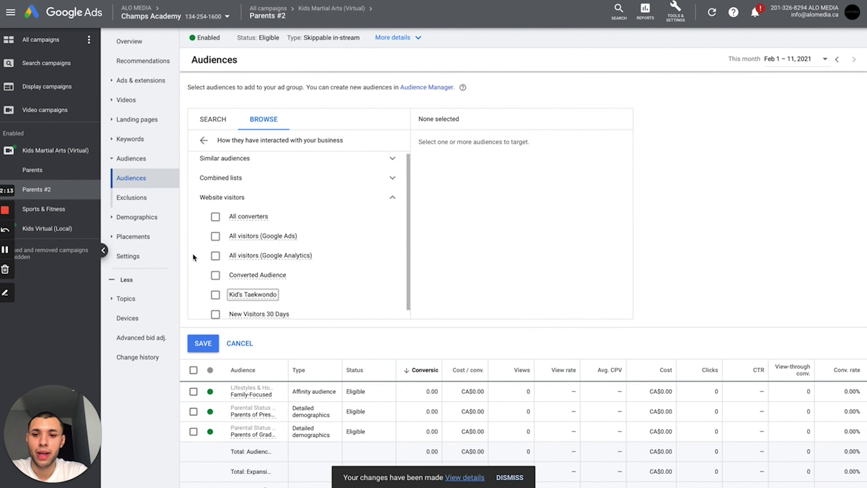
pyautogui.click(203, 156)
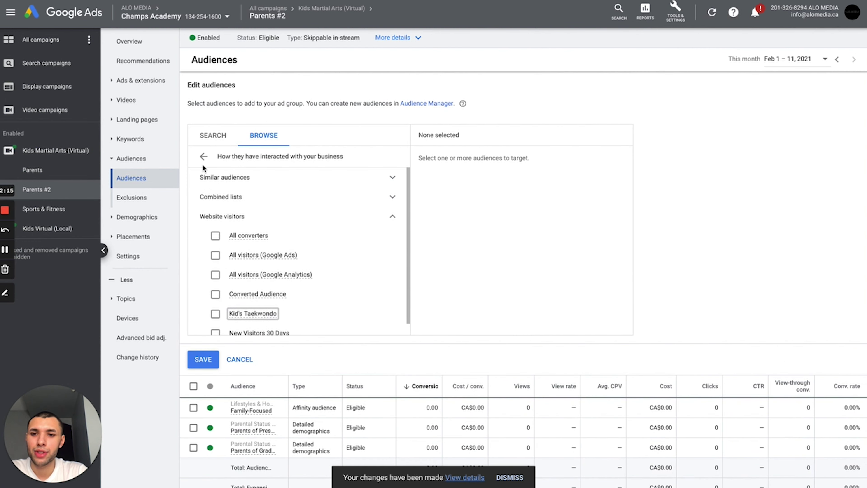
# Step: Search the audiences for Martial Arts and select the in-market audiences Online Fitness Classes and Gyms & Athletic Clubs
pyautogui.click(213, 136)
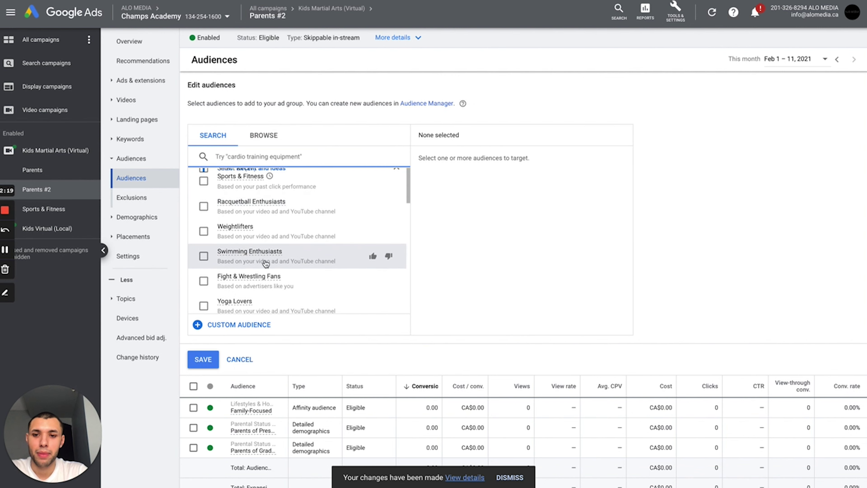
pyautogui.write('Martial Arts')
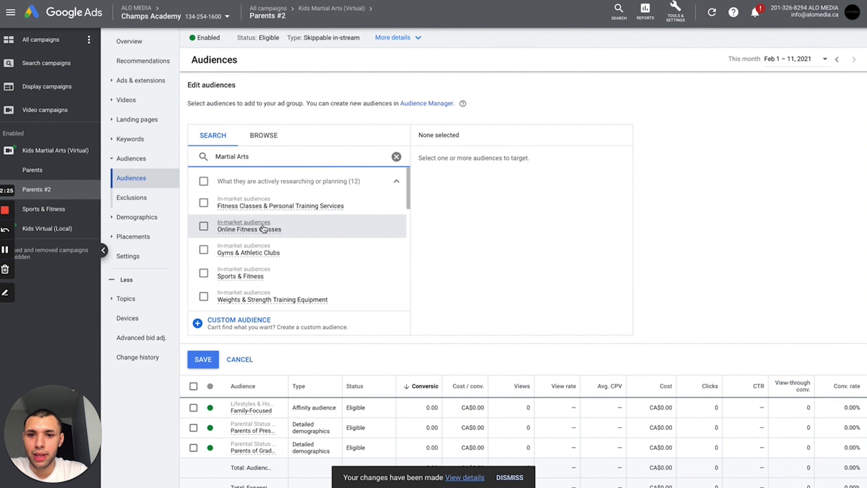
pyautogui.scroll(-1, 266, 226)
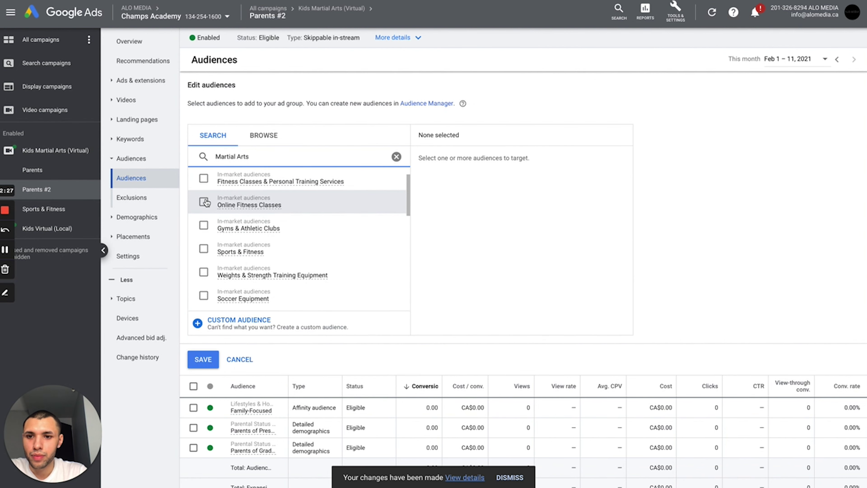
pyautogui.click(205, 203)
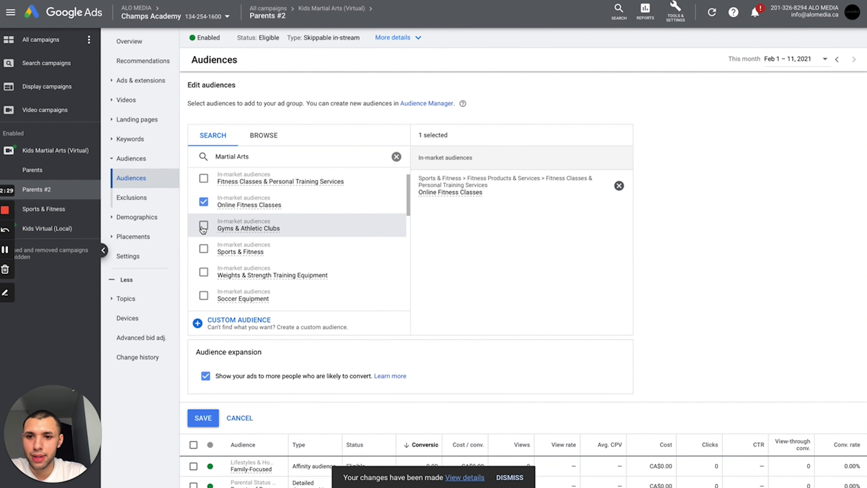
pyautogui.click(234, 232)
# Step: Add the Fight & Wrestling Fans affinity audience to the selection and save the Parents #2 ad group's audiences
pyautogui.scroll(-3, 287, 275)
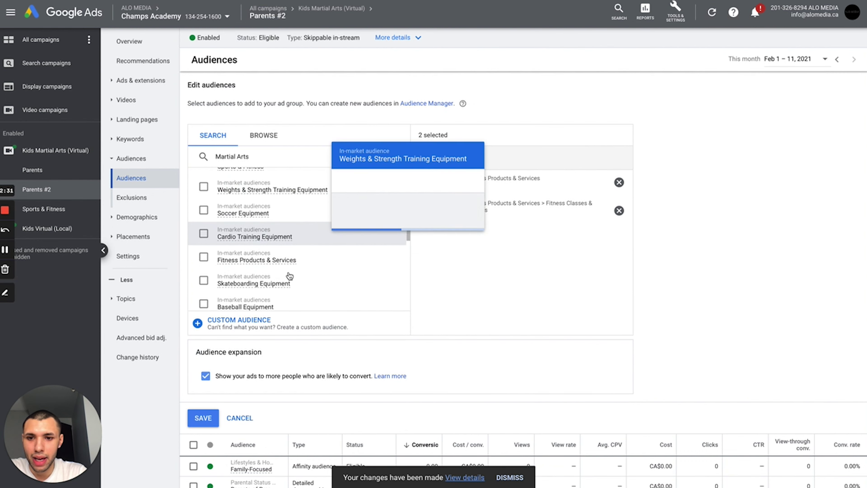
pyautogui.scroll(-4, 289, 276)
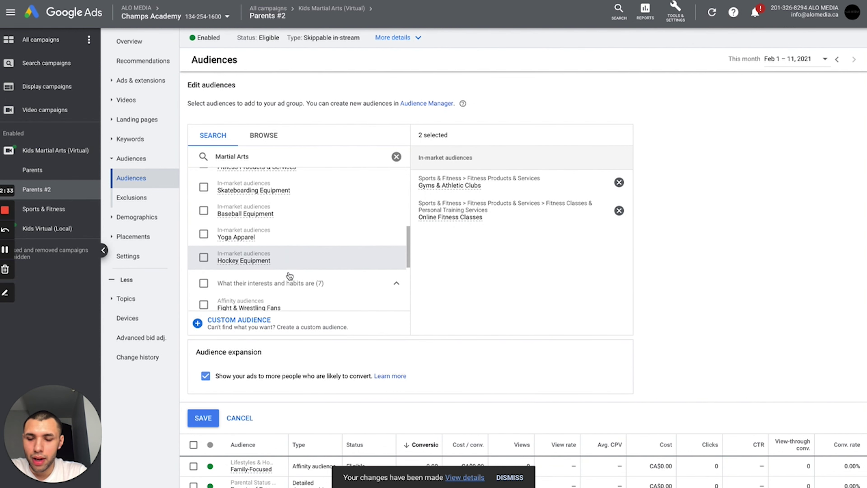
pyautogui.scroll(-2, 288, 275)
pyautogui.click(203, 201)
pyautogui.scroll(-3, 253, 244)
pyautogui.scroll(1, 260, 246)
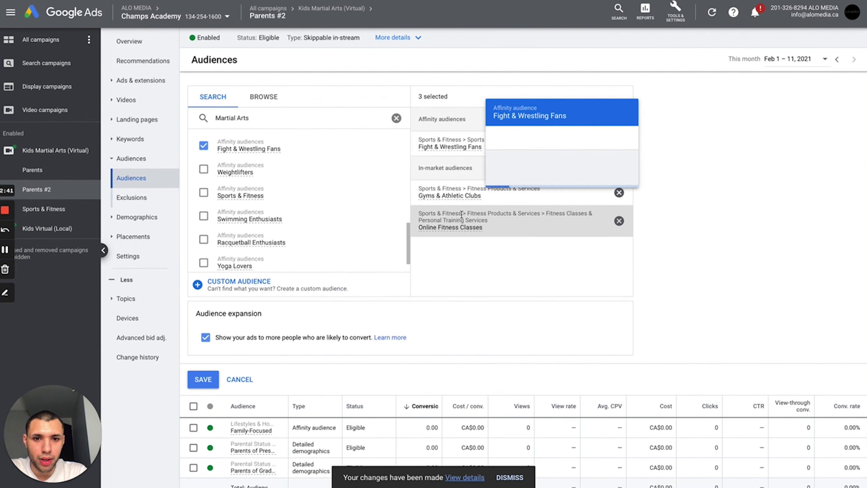
pyautogui.click(204, 379)
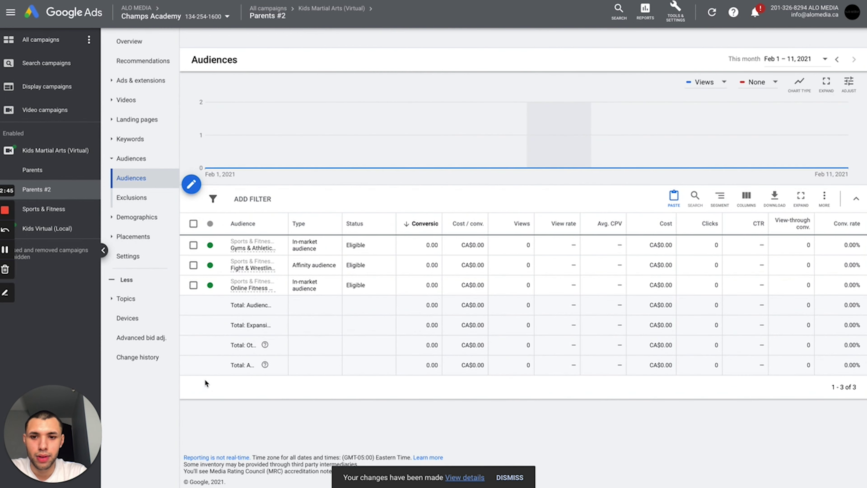
# Step: Rename the Parents #2 ad group in the Kids Martial Arts (Virtual) campaign as Fight & Wrestling Fans
pyautogui.click(48, 154)
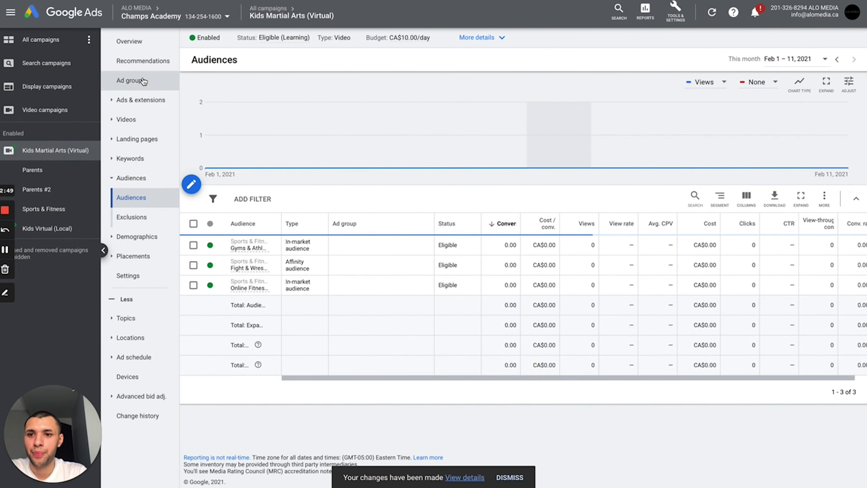
pyautogui.click(137, 82)
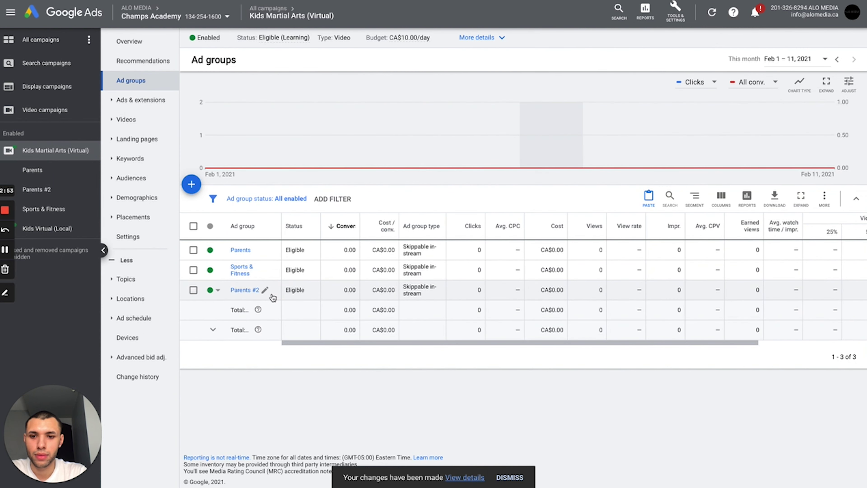
pyautogui.click(266, 291)
pyautogui.tripleClick(262, 301)
pyautogui.write('P')
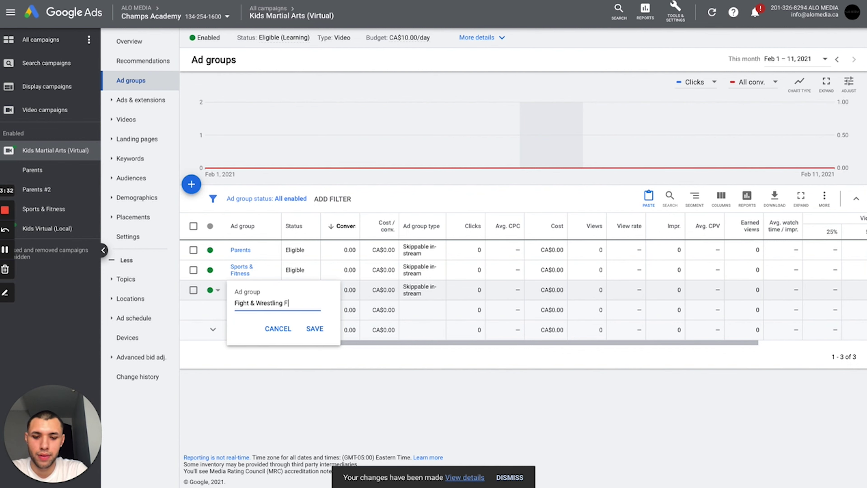
pyautogui.click(314, 328)
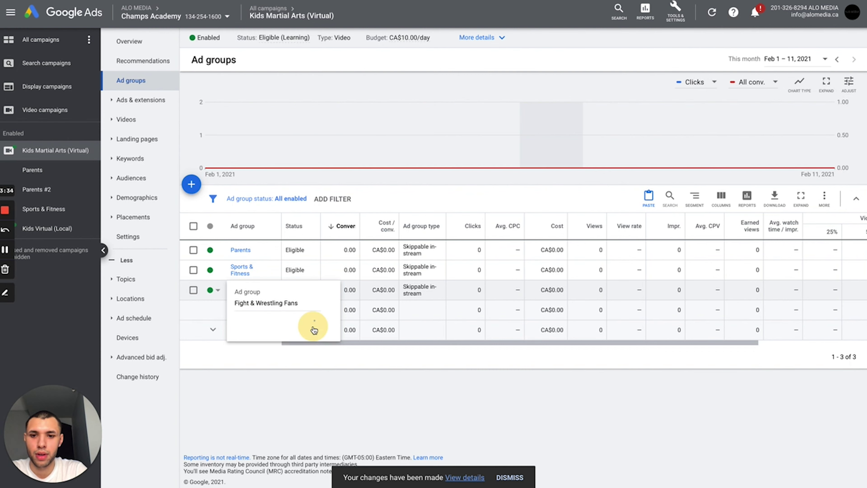